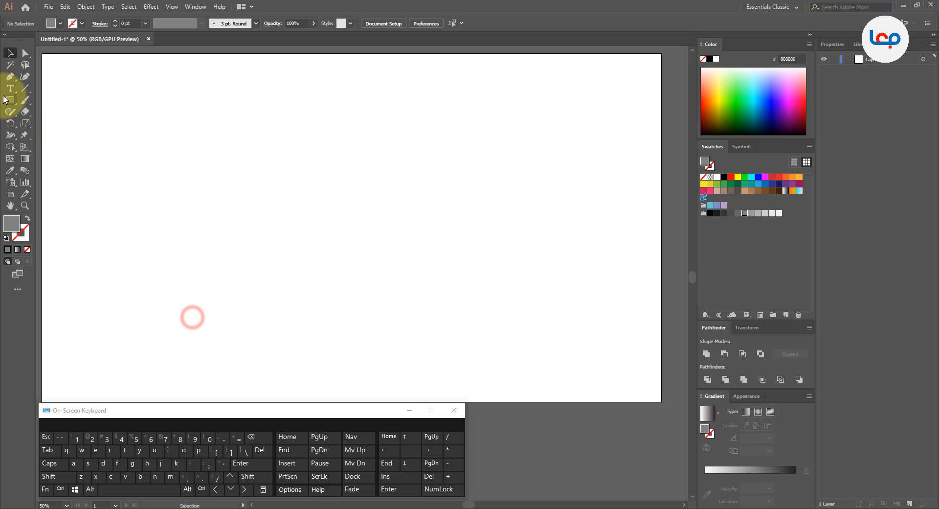
Step: Draw a tall grey rectangle about 133 pt wide and extend its top edge to a height of about 443 pt
drag(172, 107, 215, 238)
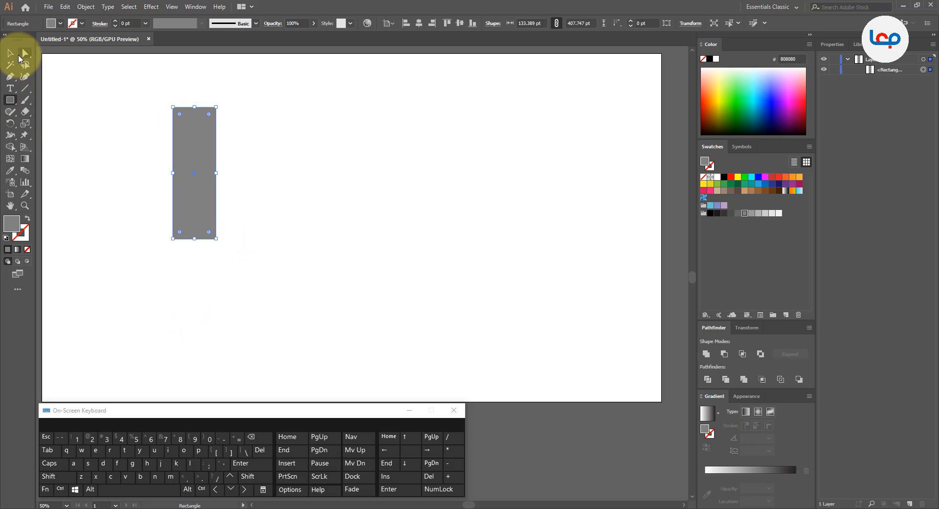
click(309, 157)
click(204, 185)
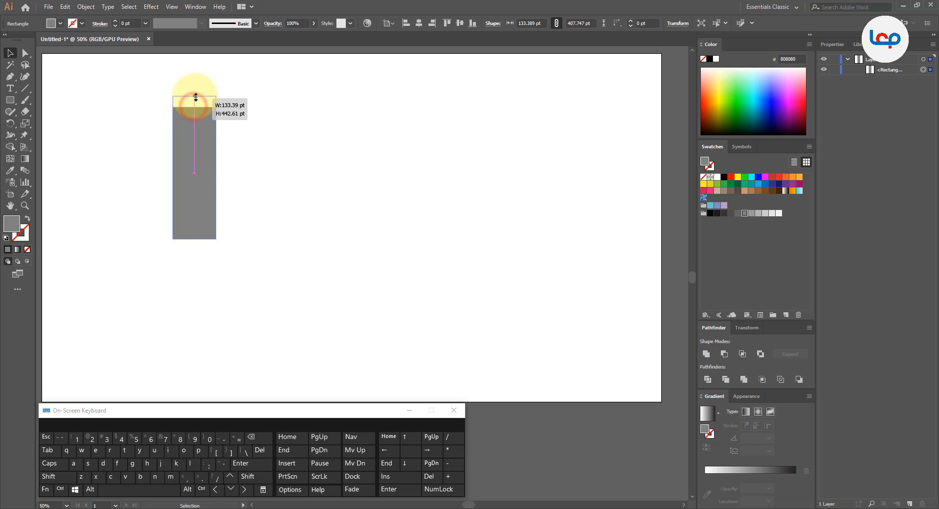
drag(196, 97, 195, 96)
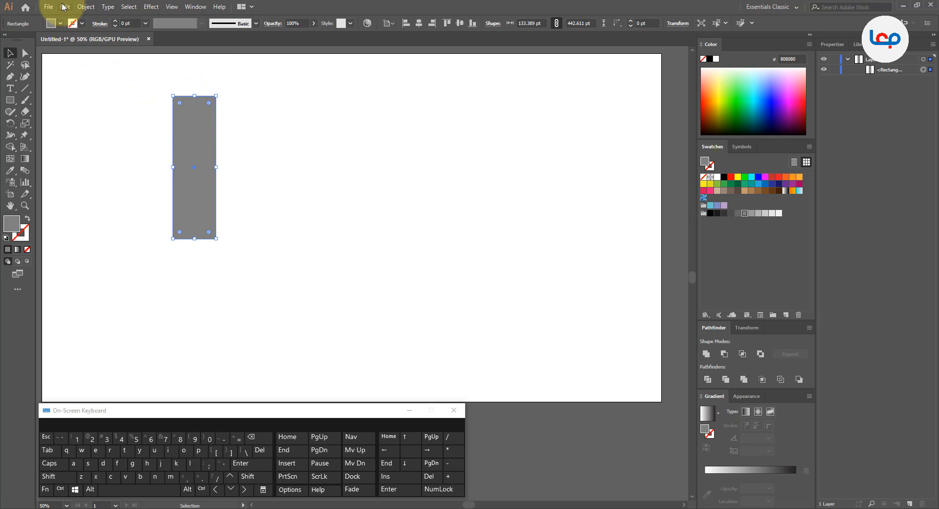
Step: Copy the rectangle, paste the duplicate in front, and move it just to the right of the original
click(65, 6)
click(82, 55)
click(67, 7)
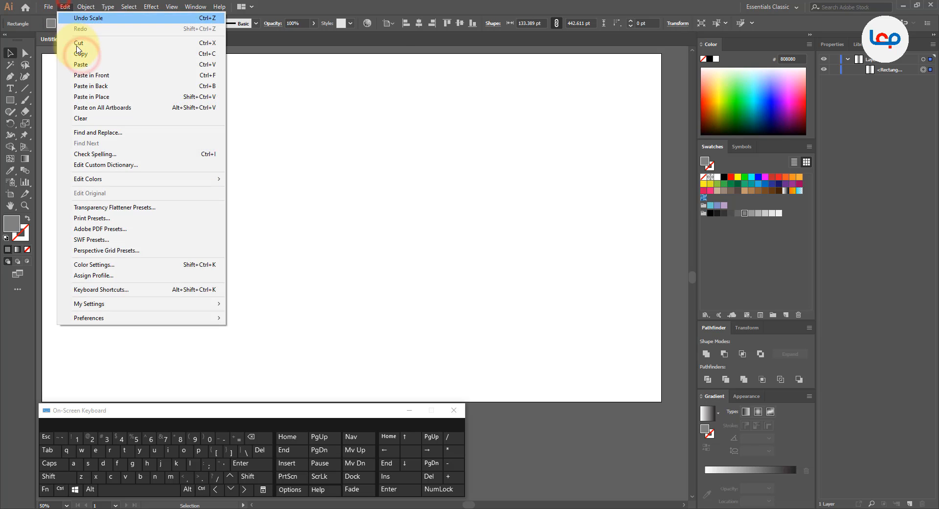
click(88, 76)
drag(200, 159, 256, 162)
Step: Fully round the left rectangle's corners to about 66.7 pt and extend its top edge to a height of about 468 pt
click(193, 136)
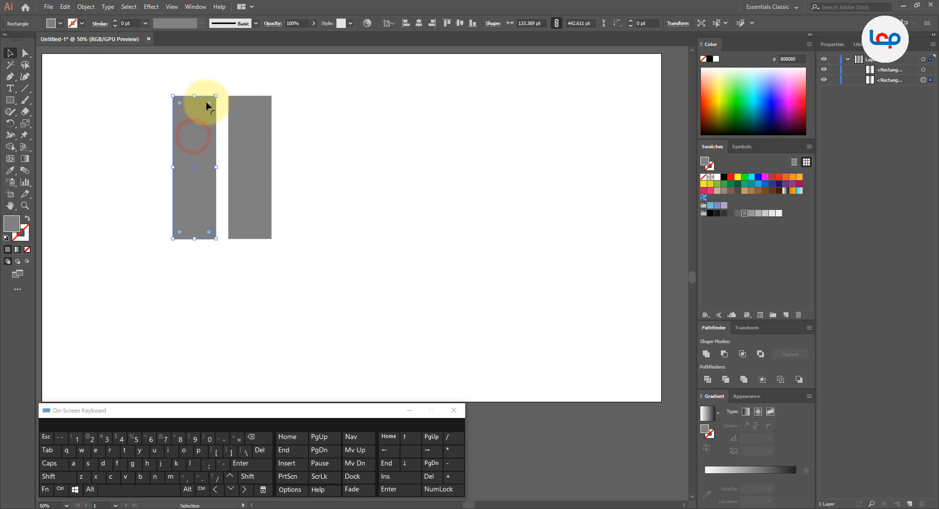
drag(207, 102, 215, 153)
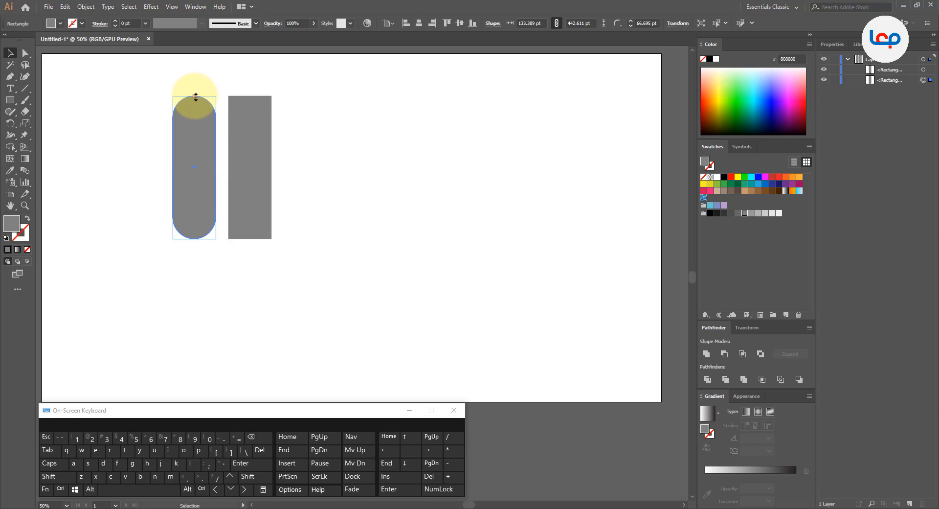
drag(199, 89, 199, 88)
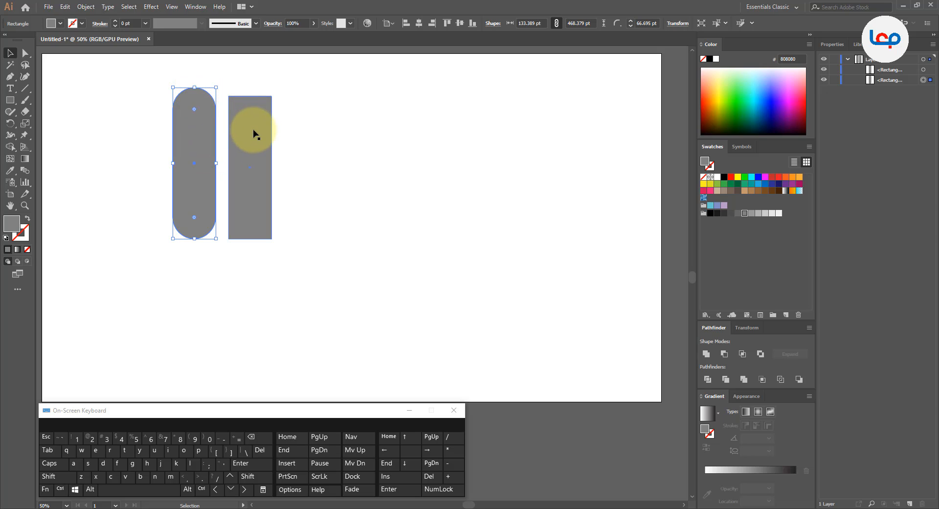
Step: Align the vertical centres of both shapes, using the rounded left shape as the key object
drag(320, 134, 165, 154)
click(203, 141)
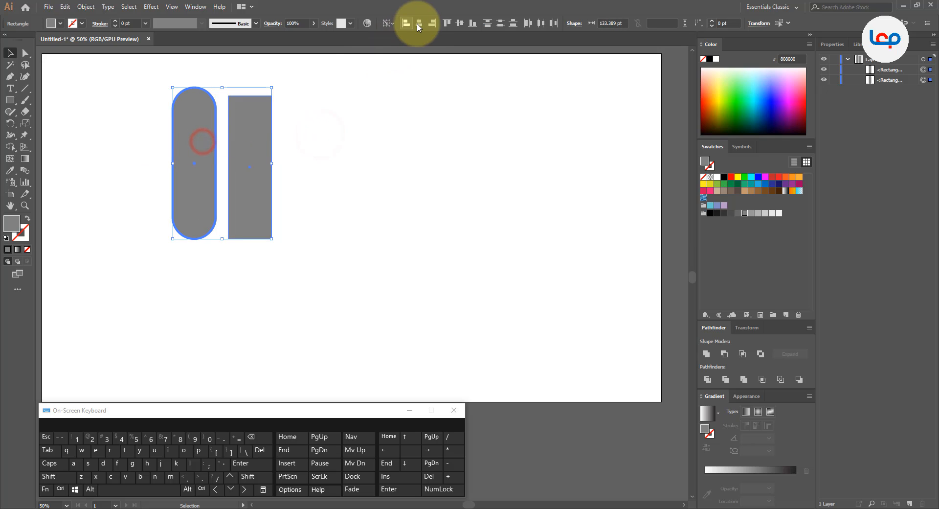
click(460, 23)
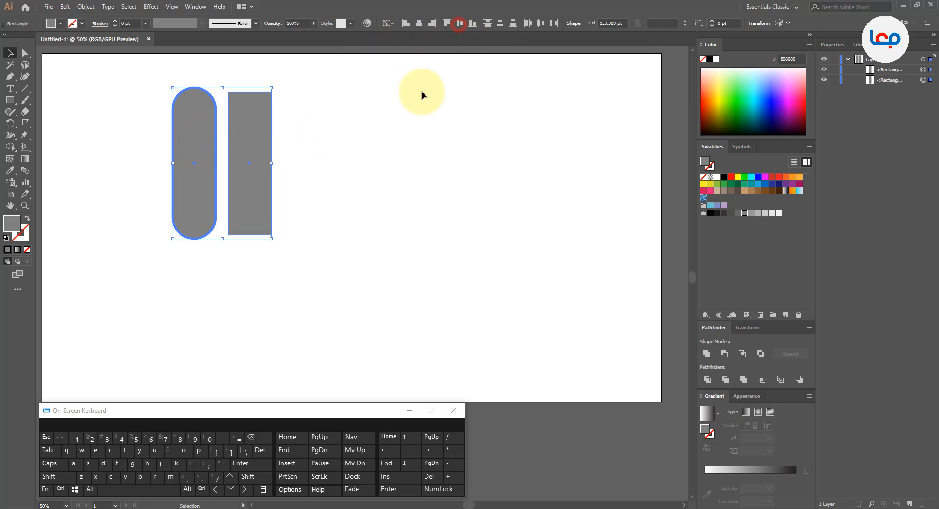
click(402, 108)
Step: Move the plain rectangle horizontally so its left part overlaps the right part of the rounded shape
drag(252, 156, 212, 153)
drag(297, 141, 151, 164)
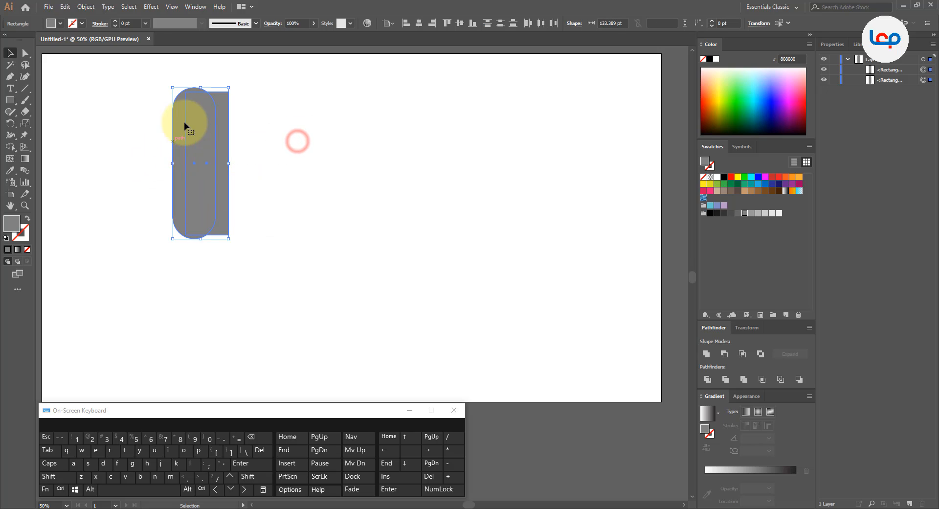
scroll(196, 88, up, 3)
scroll(266, 162, down, 3)
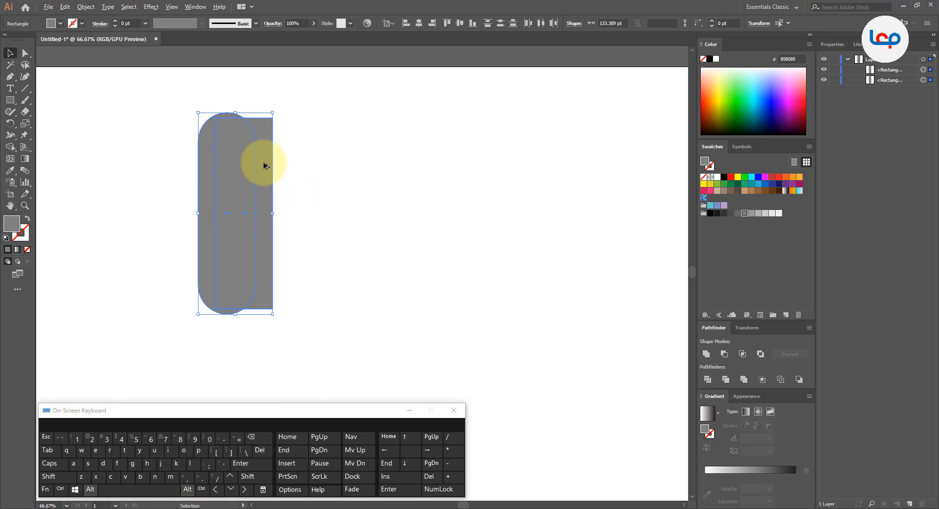
click(293, 199)
drag(265, 204, 149, 228)
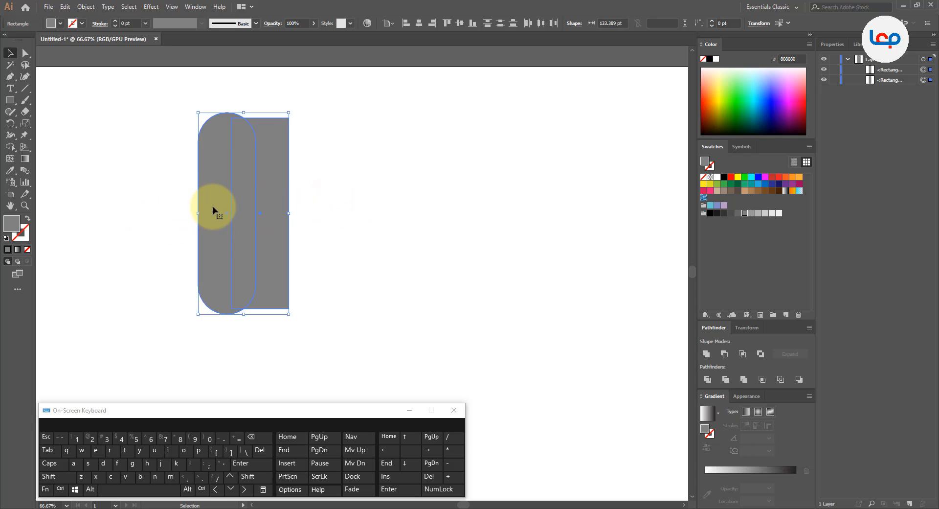
Step: Pull in the rounded shape's top and bottom edges to match the rectangle's height of about 443 pt
scroll(226, 207, up, 1)
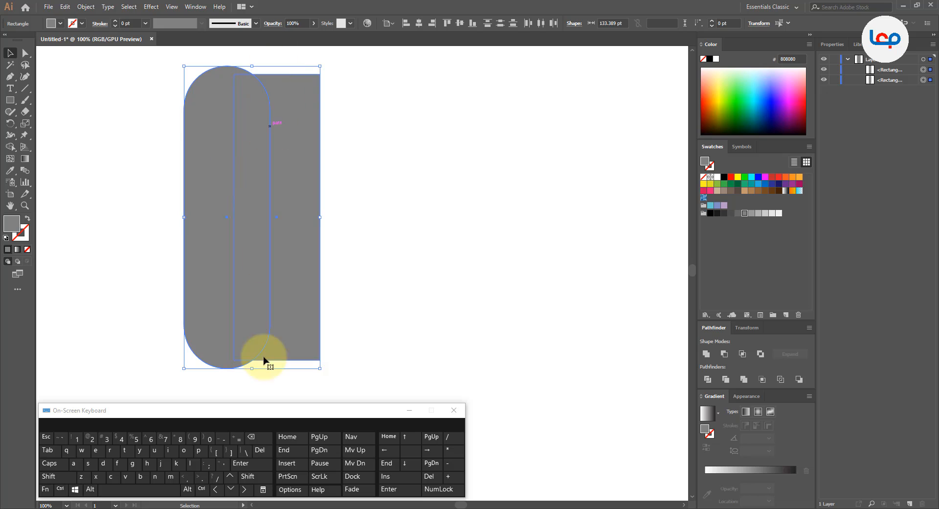
click(140, 188)
click(203, 154)
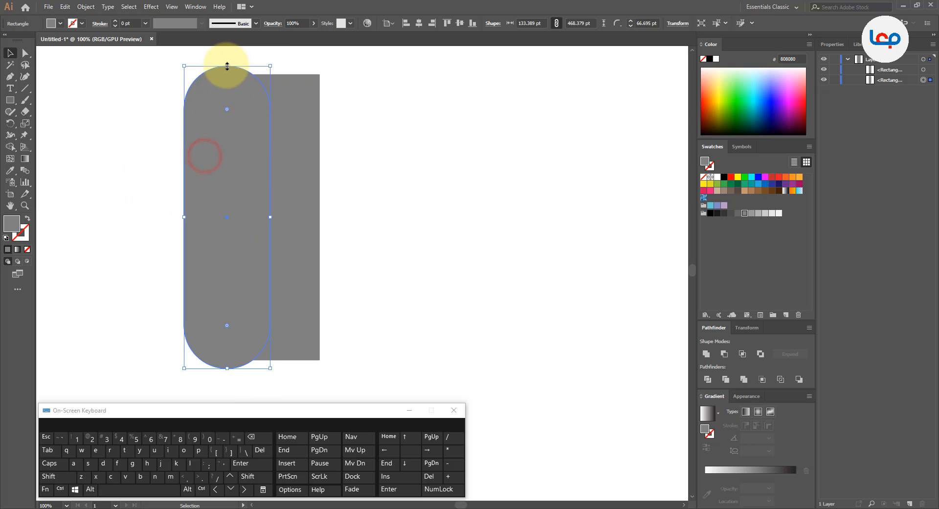
drag(227, 66, 226, 74)
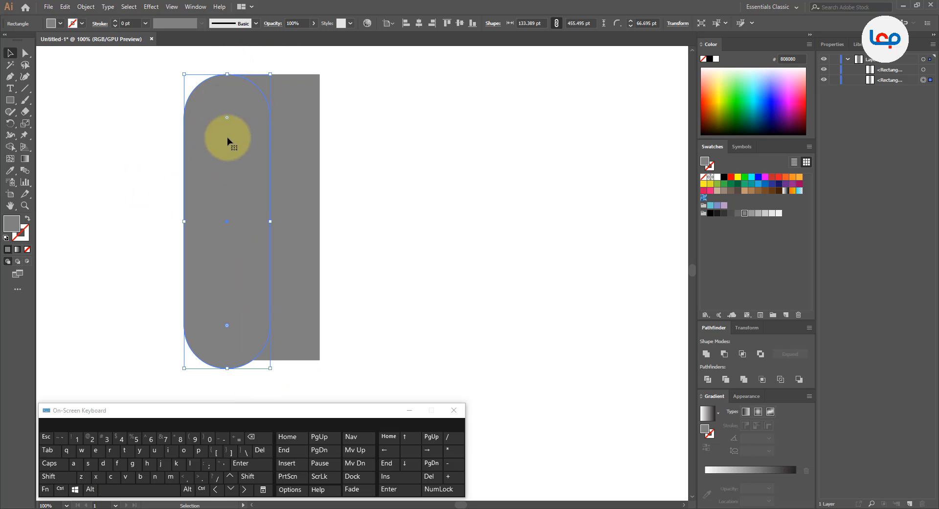
drag(229, 368, 229, 363)
Step: Extend the rounded shape's top edge slightly past the rectangle's, to a height of about 444 pt
drag(418, 262, 210, 301)
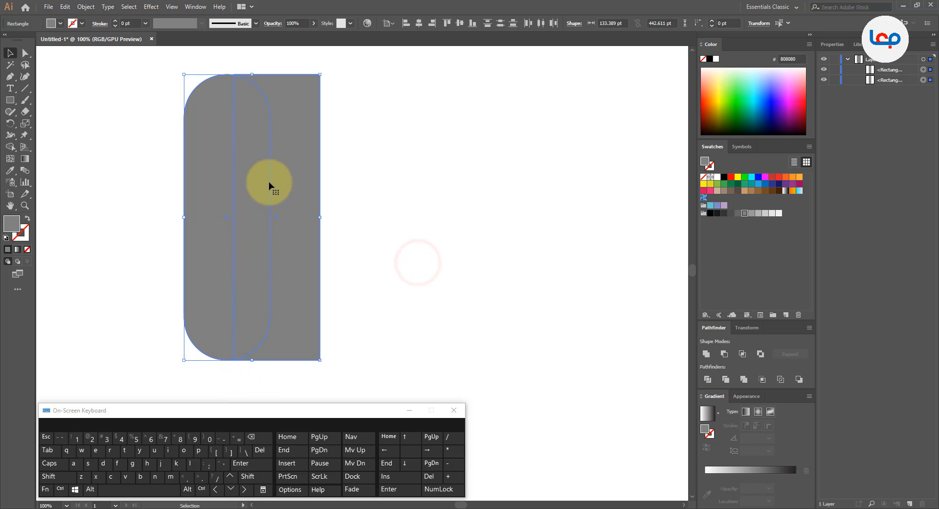
click(134, 223)
click(193, 224)
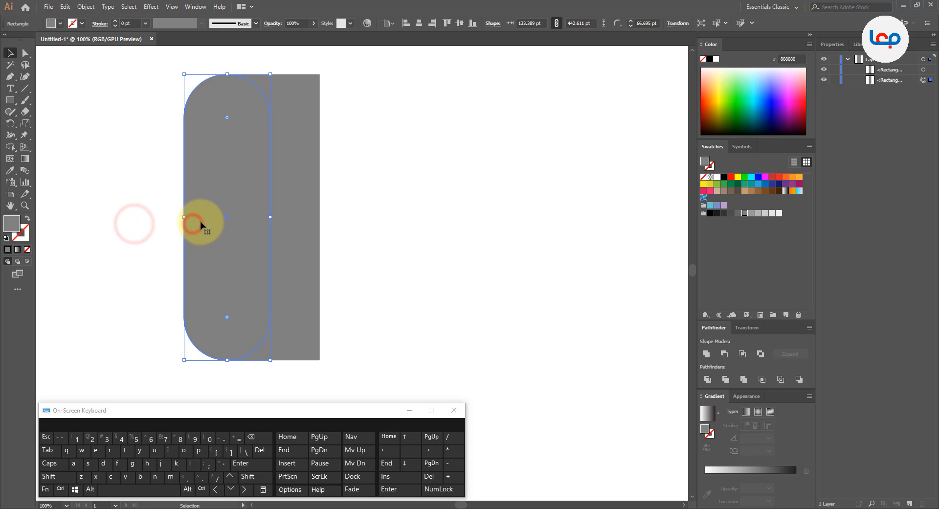
scroll(236, 67, up, 2)
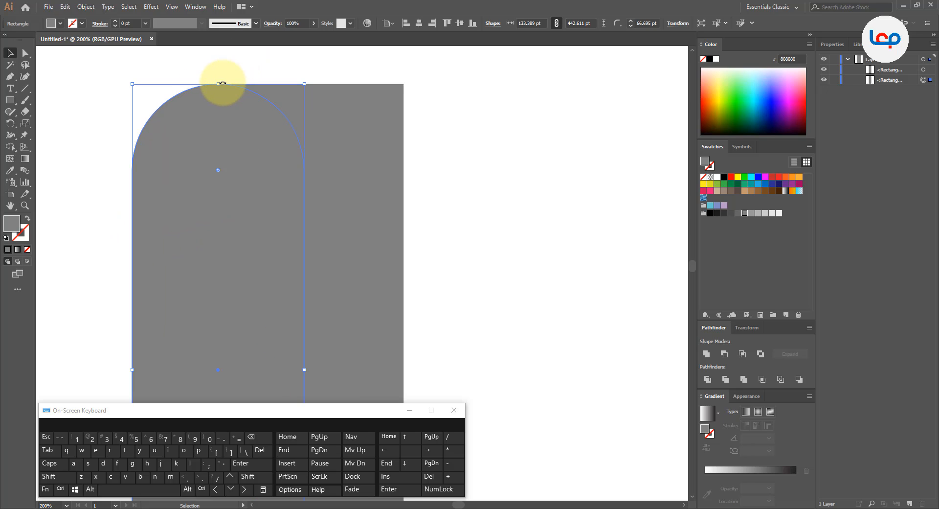
drag(220, 85, 220, 83)
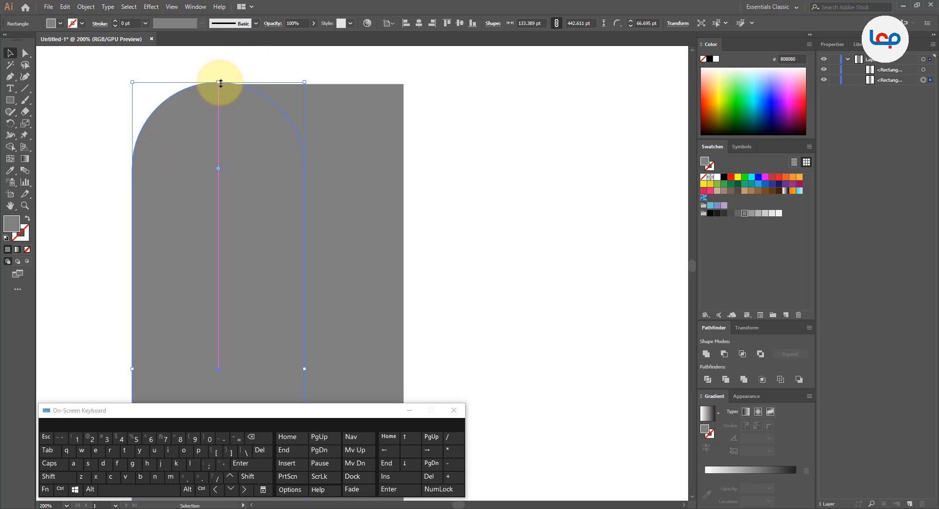
Step: Use Shape Builder on both shapes to remove the rounded shape and its overlap from the rectangle, then deselect
scroll(277, 93, down, 2)
drag(363, 143, 244, 162)
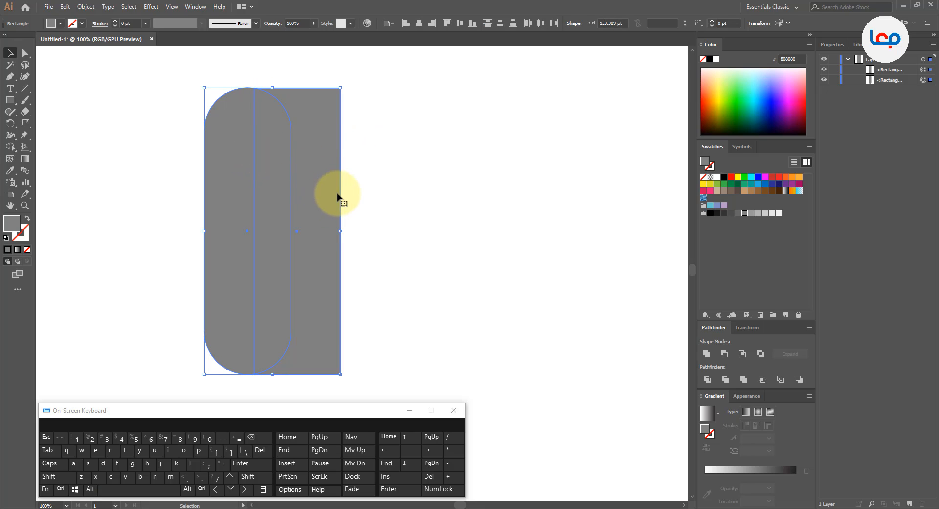
click(9, 146)
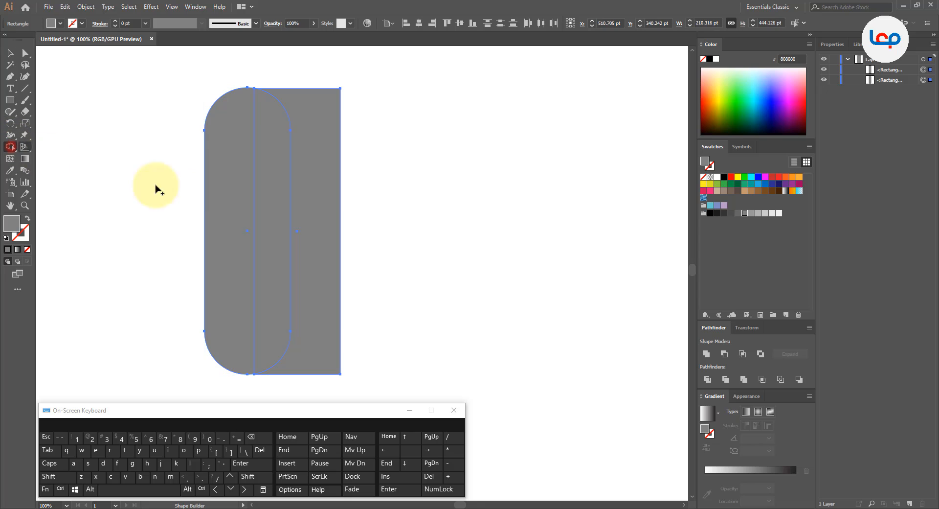
drag(181, 195, 272, 204)
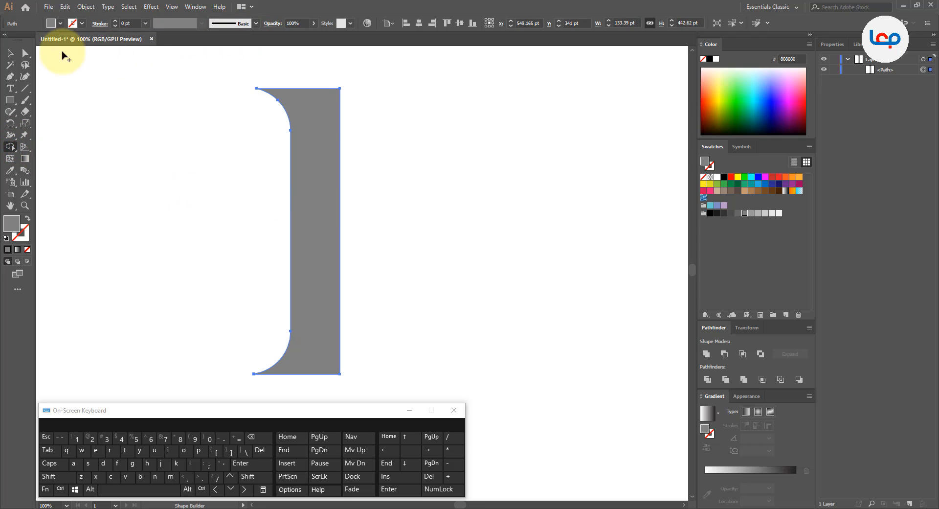
click(10, 53)
click(208, 135)
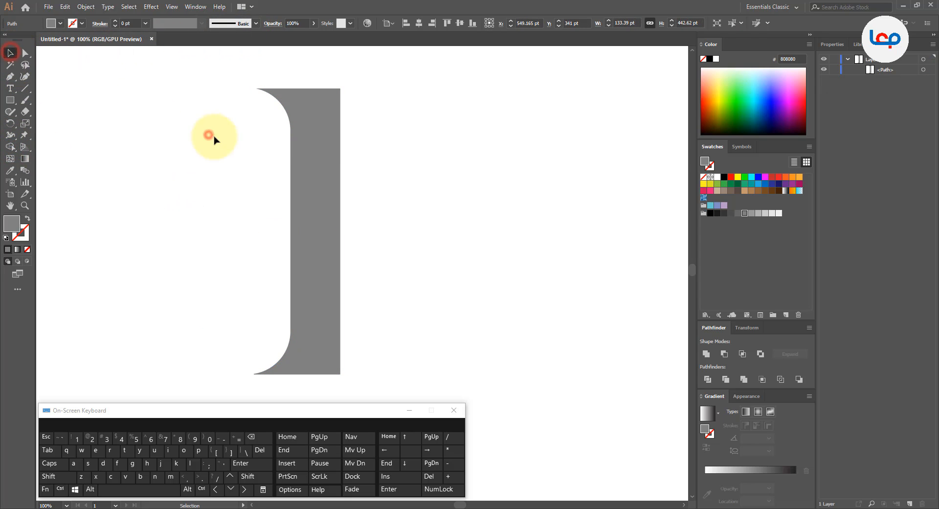
Step: Round the two outer right corners of the remaining path to a radius of about 61.2 pt
click(327, 147)
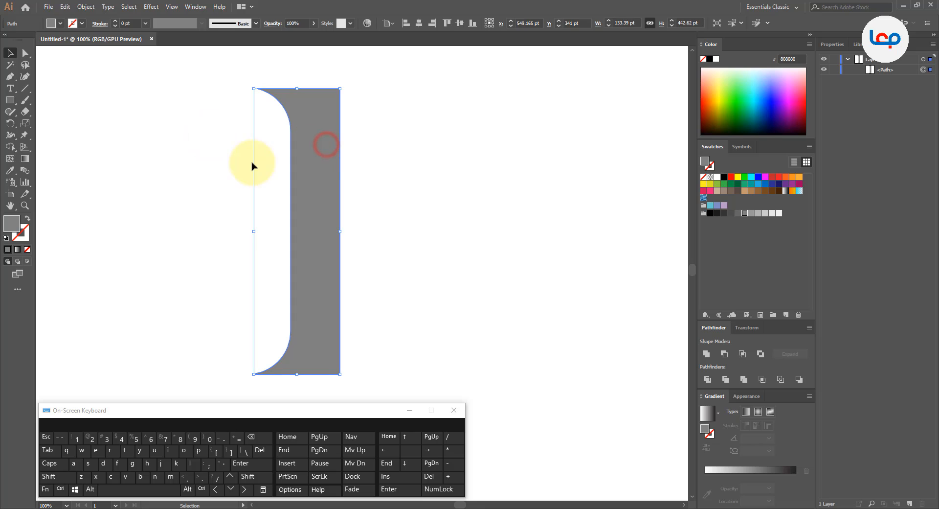
click(25, 52)
drag(351, 84, 322, 388)
drag(333, 99, 322, 156)
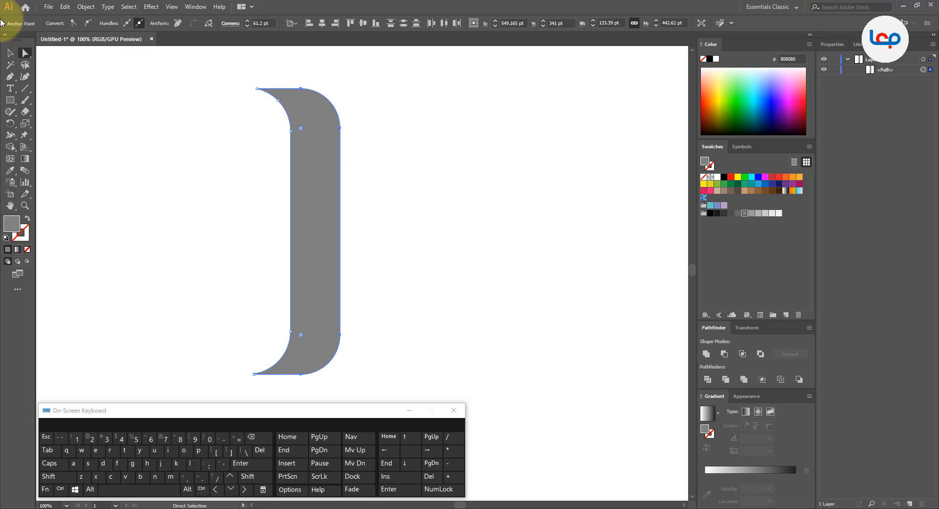
Step: Reflect the curved bracket shape across the vertical axis so its rounded corners face left
click(10, 53)
scroll(252, 115, down, 2)
click(357, 141)
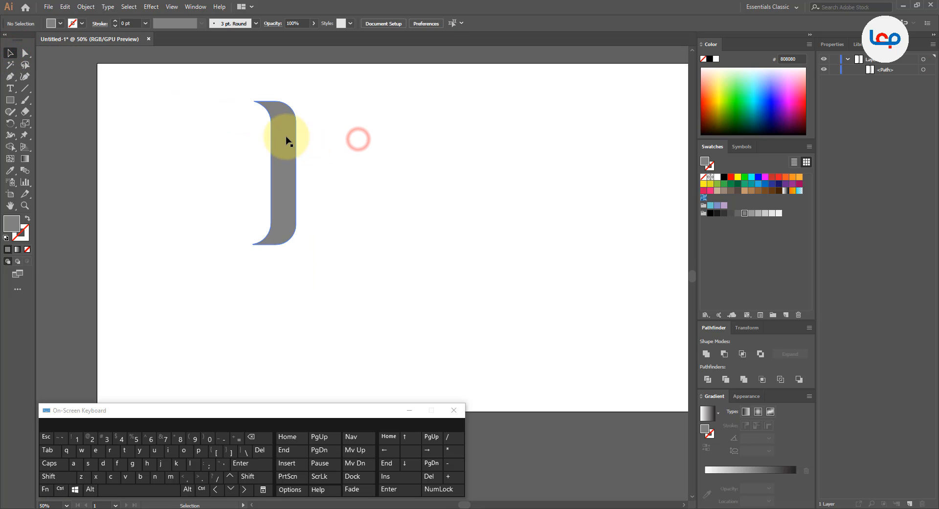
right_click(286, 135)
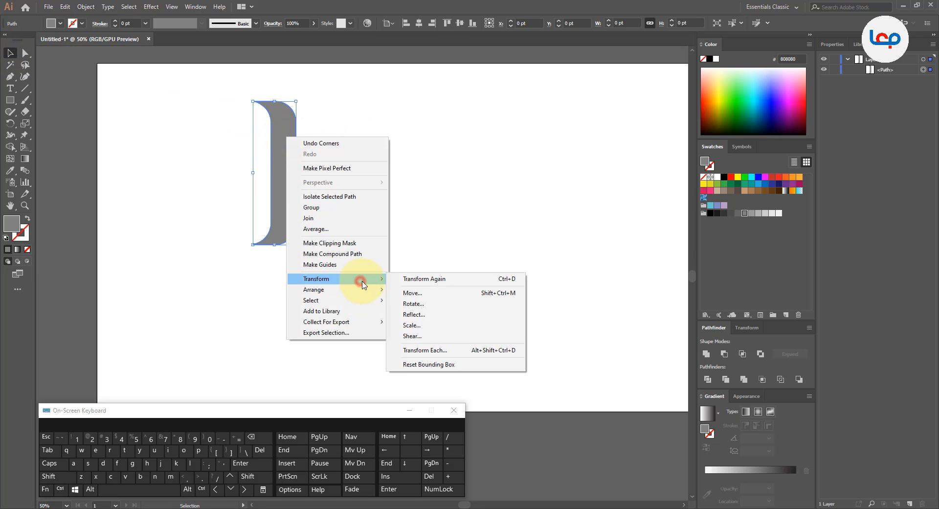
click(359, 278)
click(428, 315)
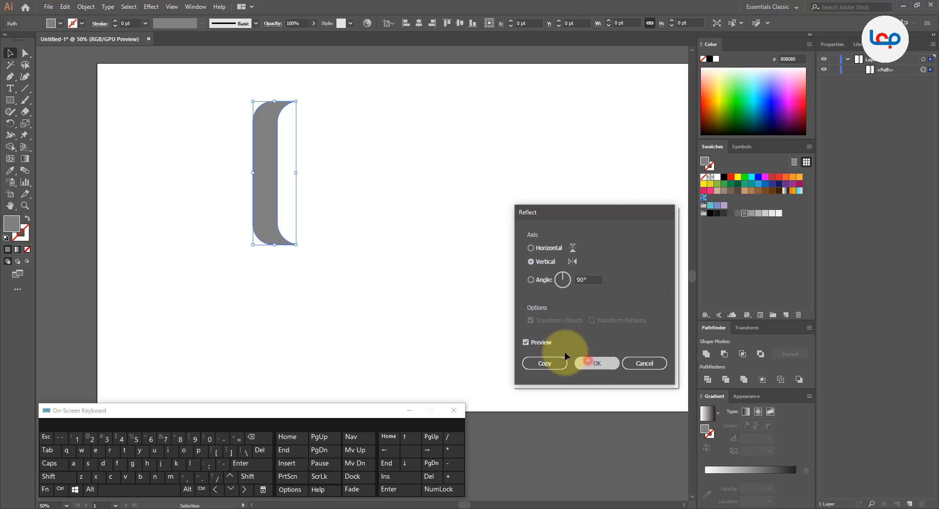
click(587, 362)
Step: Make a reflected copy of the bracket across the vertical axis and move it about 226 pt to the right
right_click(264, 176)
click(334, 317)
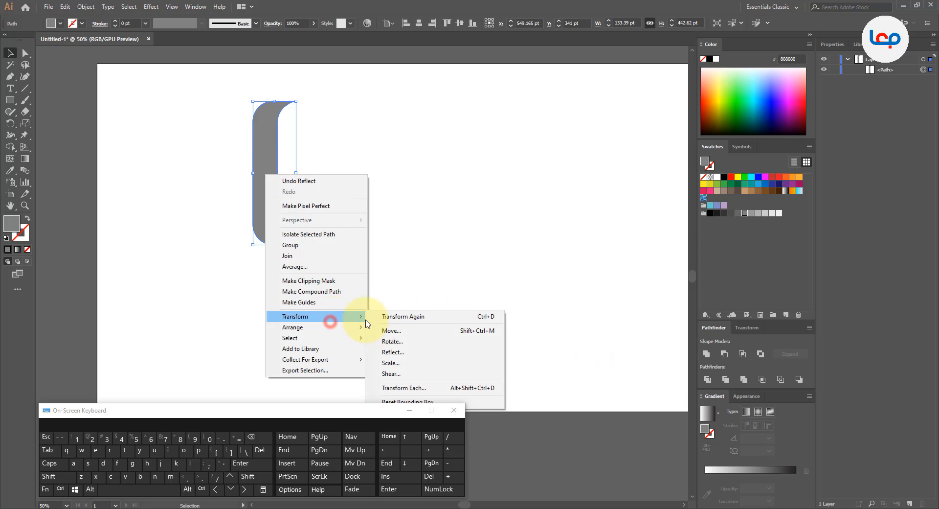
click(420, 348)
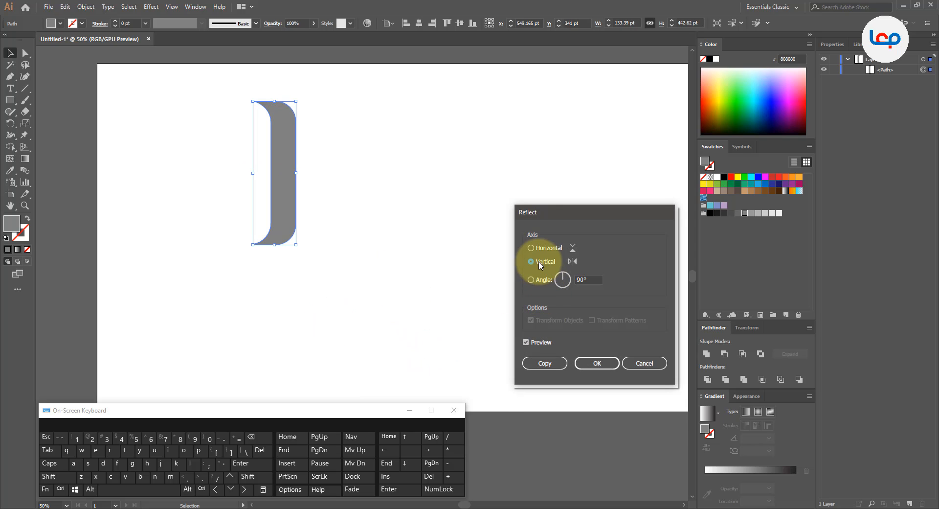
click(545, 363)
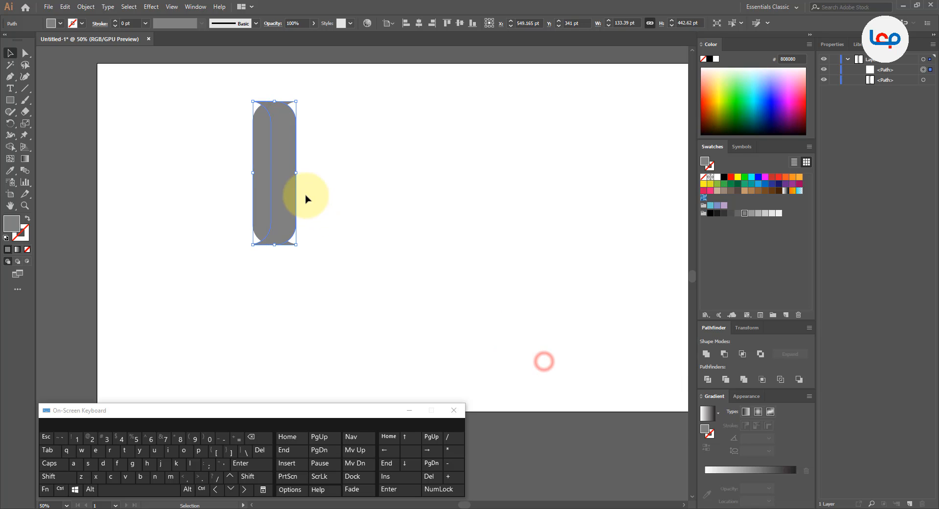
drag(286, 181, 359, 180)
right_click(359, 180)
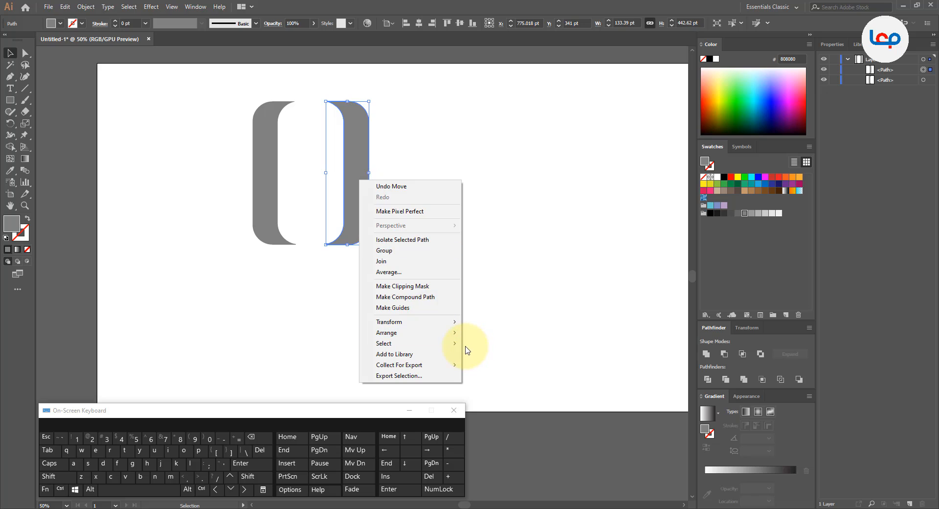
click(531, 319)
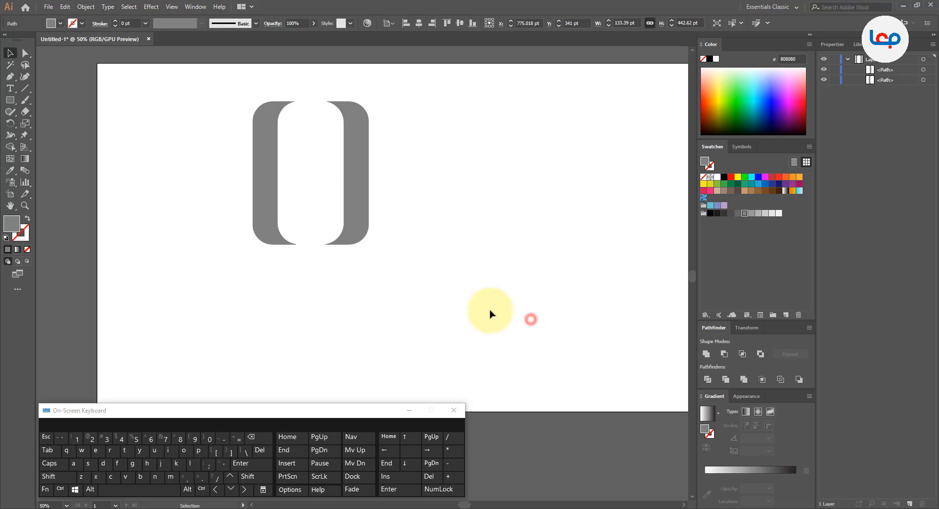
Step: Draw a horizontal line about 252 pt long across the right bracket, starting in line with its inner tips
click(25, 88)
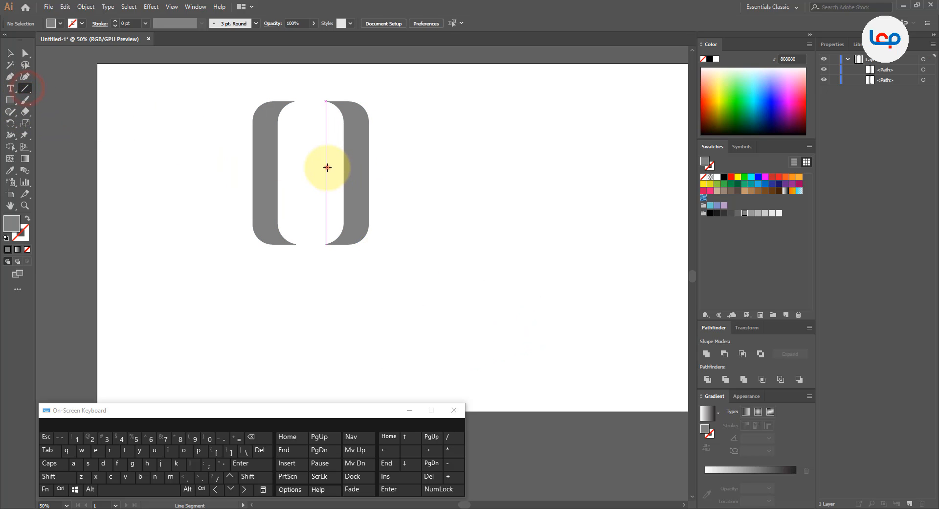
drag(326, 168, 406, 167)
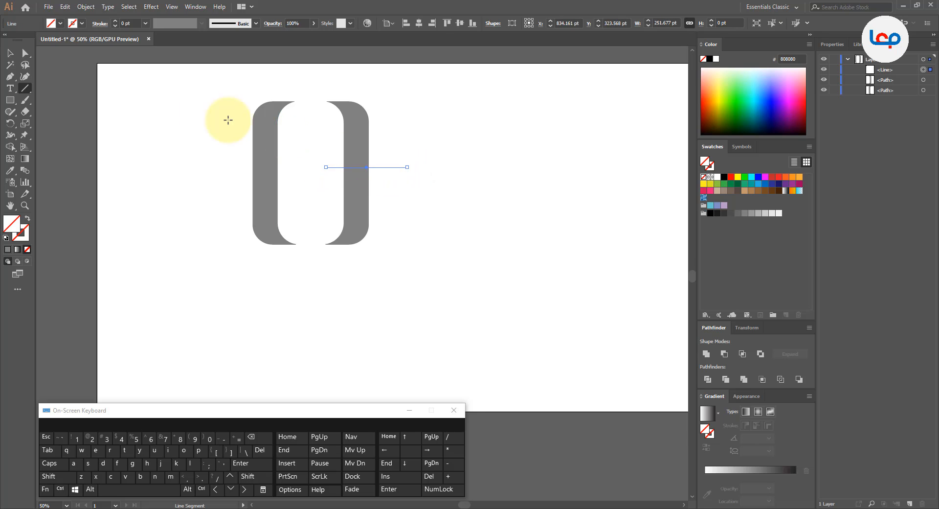
Step: Select the line and the right bracket and align them on their horizontal and vertical centers
click(11, 53)
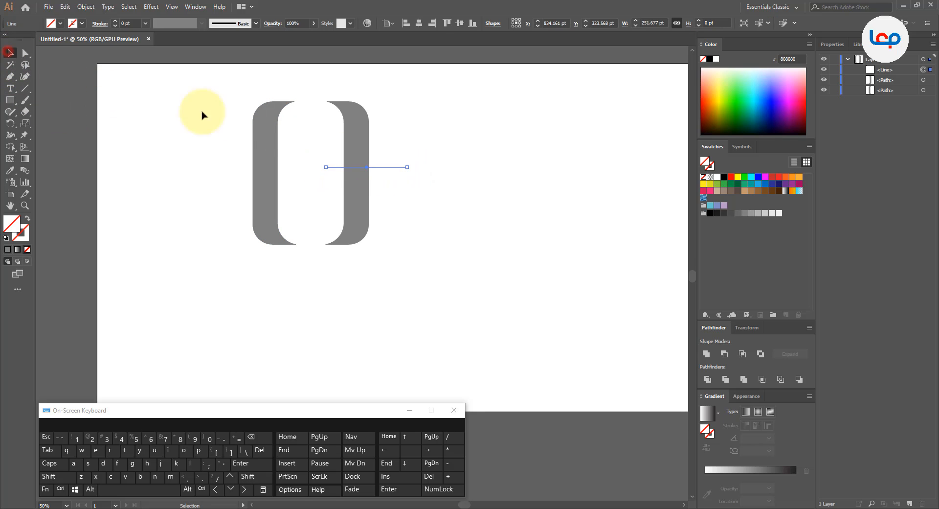
drag(325, 140, 376, 176)
click(363, 148)
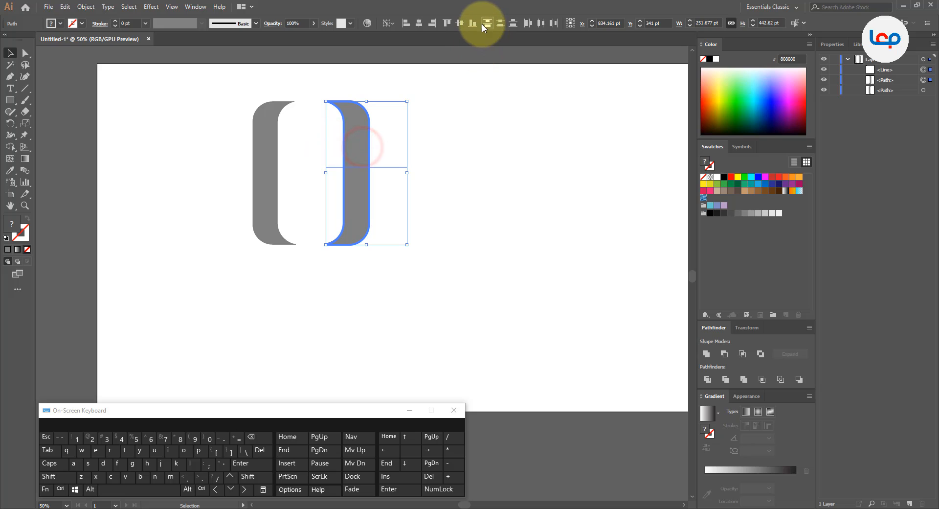
click(419, 23)
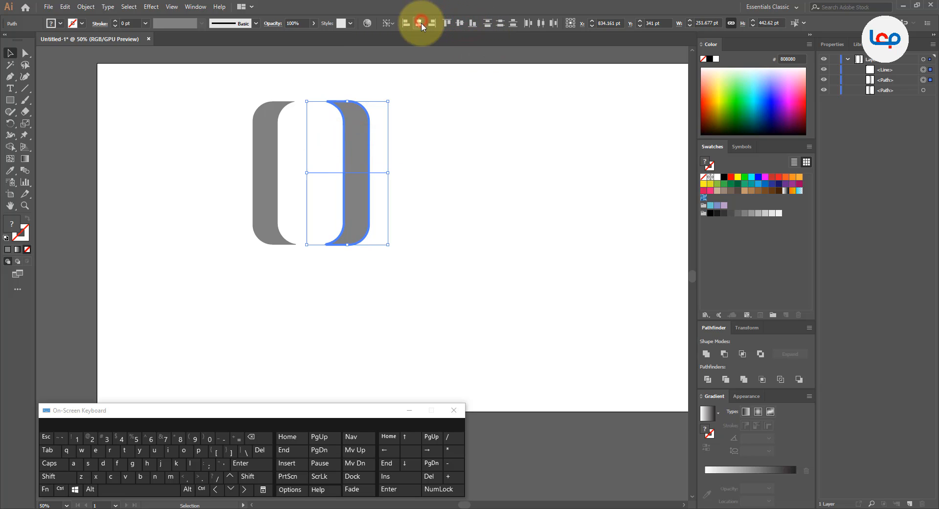
click(436, 121)
Step: Cut the right bracket along the centered line with Shape Builder and delete its lower half
drag(436, 122, 332, 204)
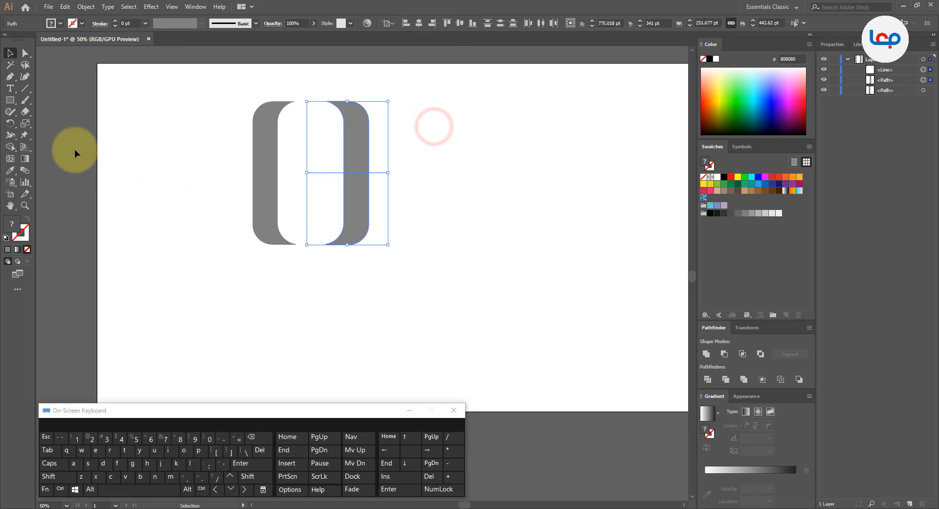
click(10, 146)
mouse_move(327, 167)
alt+mouse_down()
mouse_move(343, 200)
mouse_move(373, 199)
mouse_move(383, 167)
alt+mouse_up()
click(10, 53)
click(384, 247)
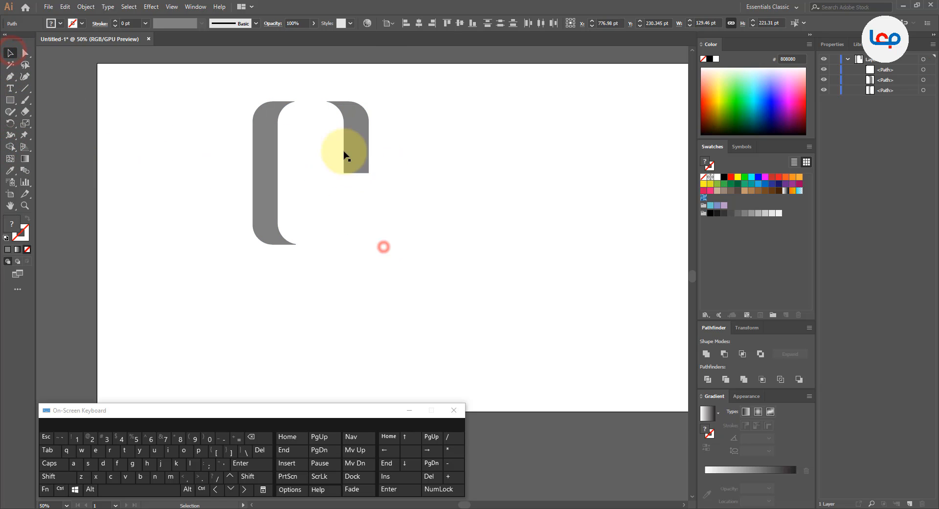
Step: Make a reflected copy of the remaining upper half across the horizontal axis and move it about 221 pt down
right_click(354, 139)
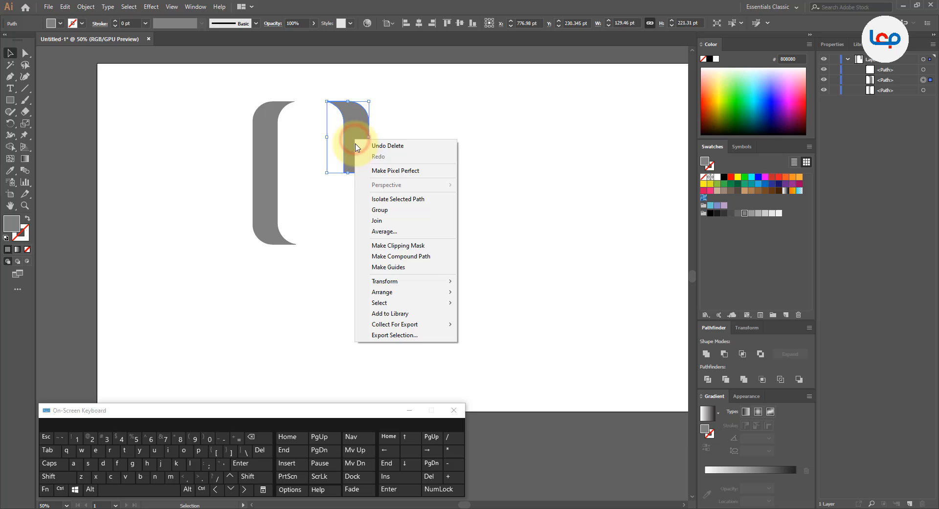
click(417, 281)
click(489, 316)
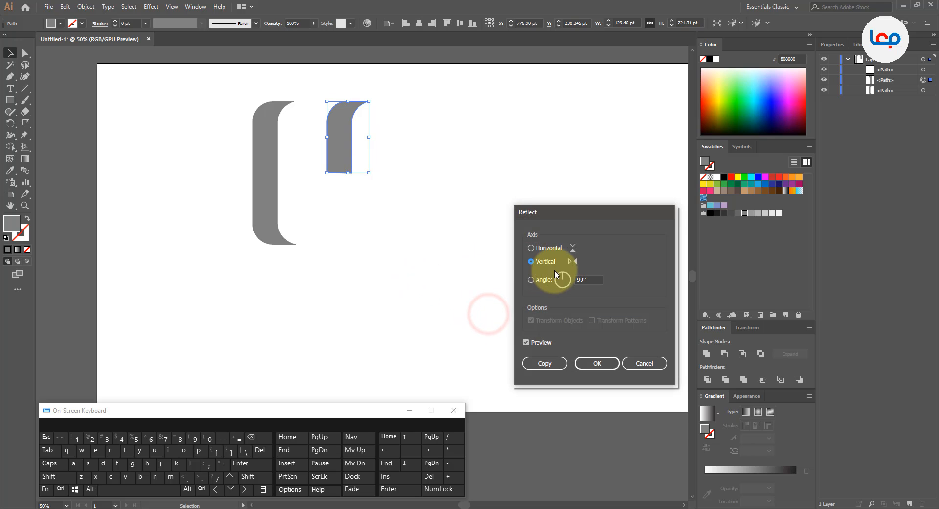
click(531, 247)
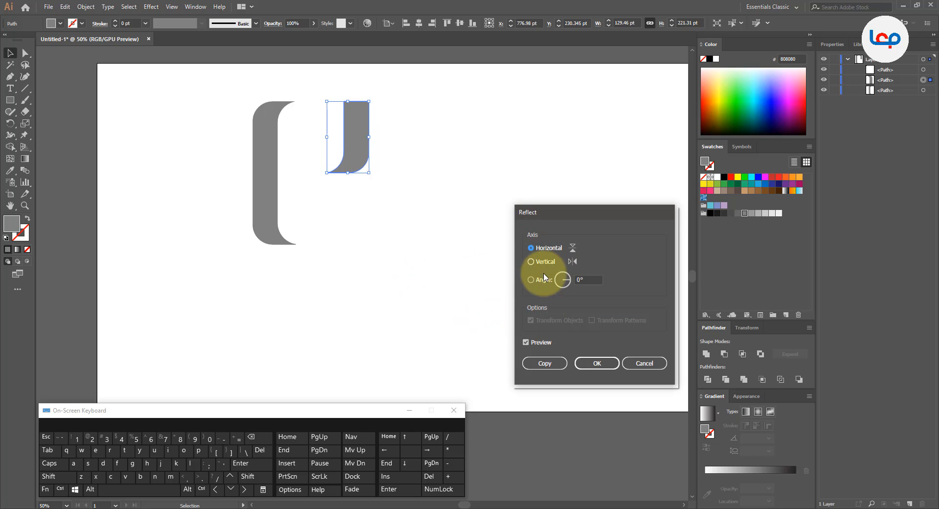
click(545, 363)
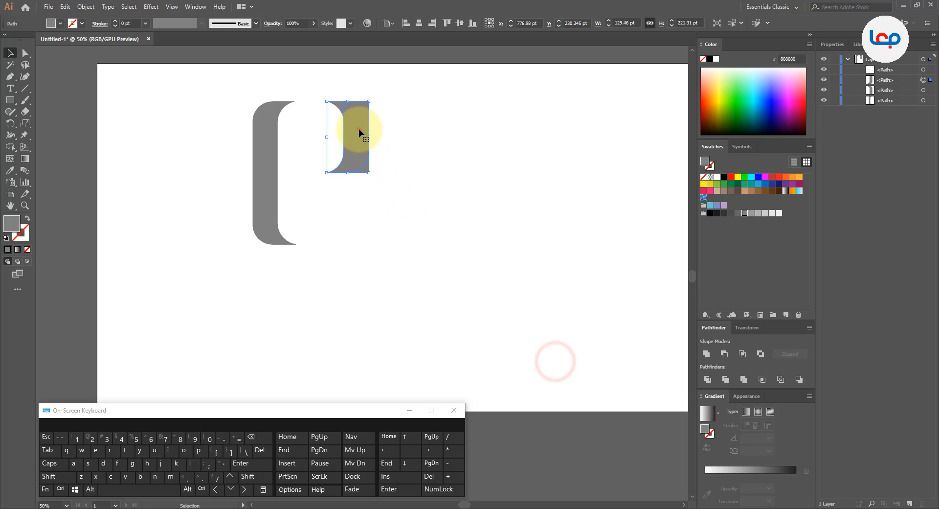
drag(360, 131, 360, 200)
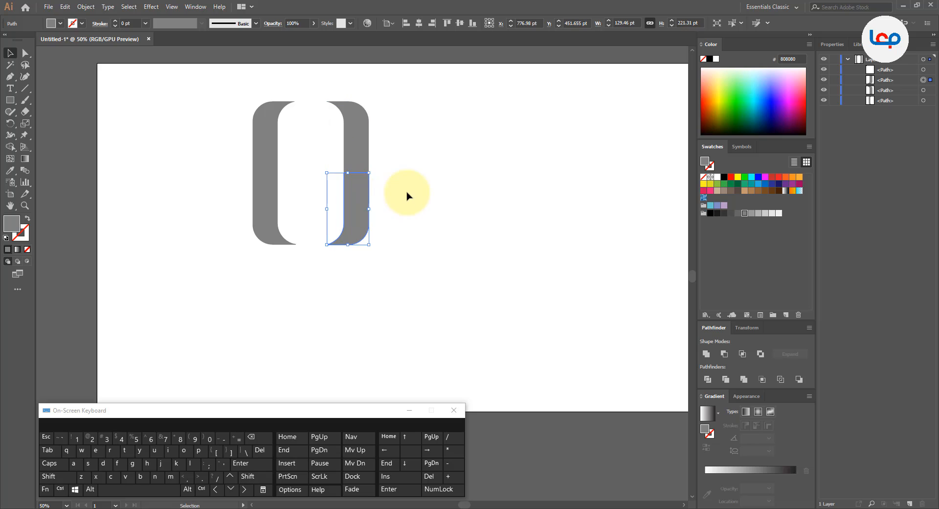
Step: Reflect the lower half across the vertical axis and move it about 53 pt right so both stems line up
click(406, 193)
click(362, 190)
right_click(362, 189)
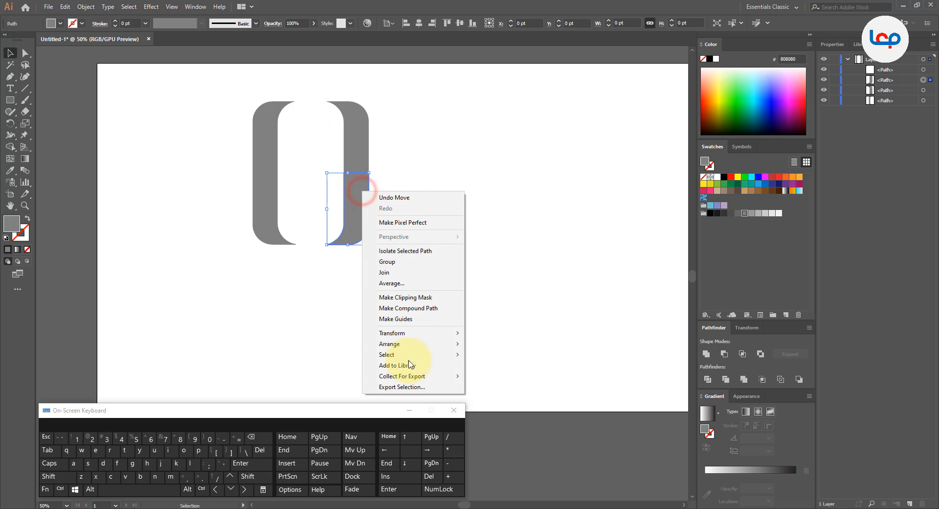
click(441, 332)
click(489, 368)
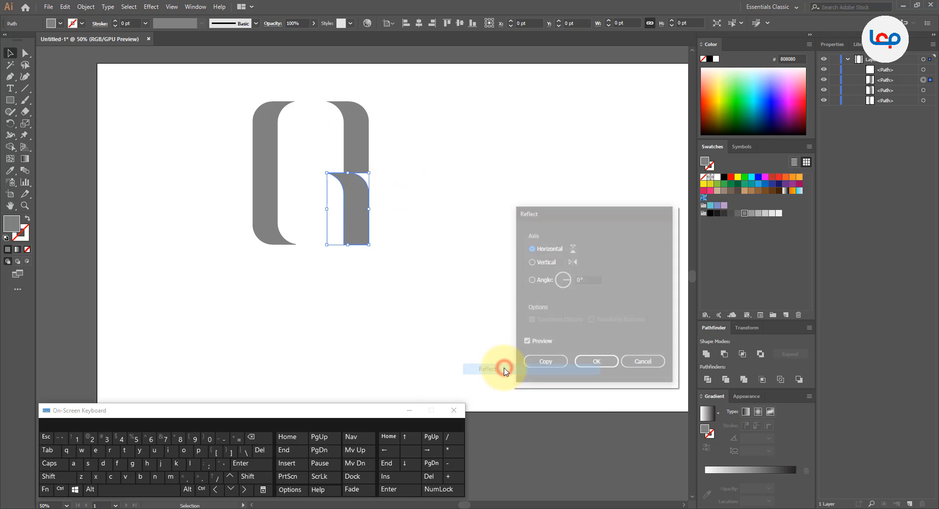
click(546, 262)
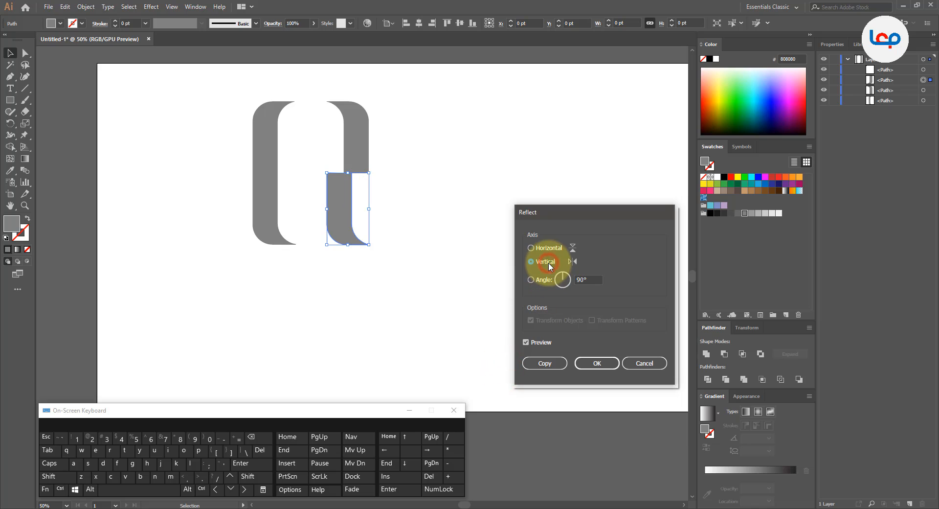
click(597, 363)
scroll(367, 196, up, 2)
drag(323, 196, 358, 194)
Step: Try to align the lower half with the upper half on their horizontal centers
drag(310, 140, 342, 182)
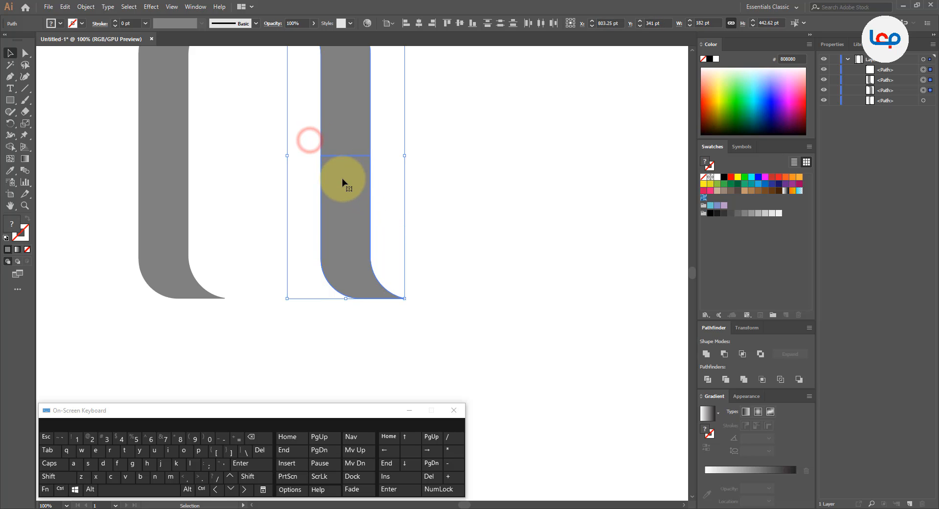
click(346, 130)
click(419, 23)
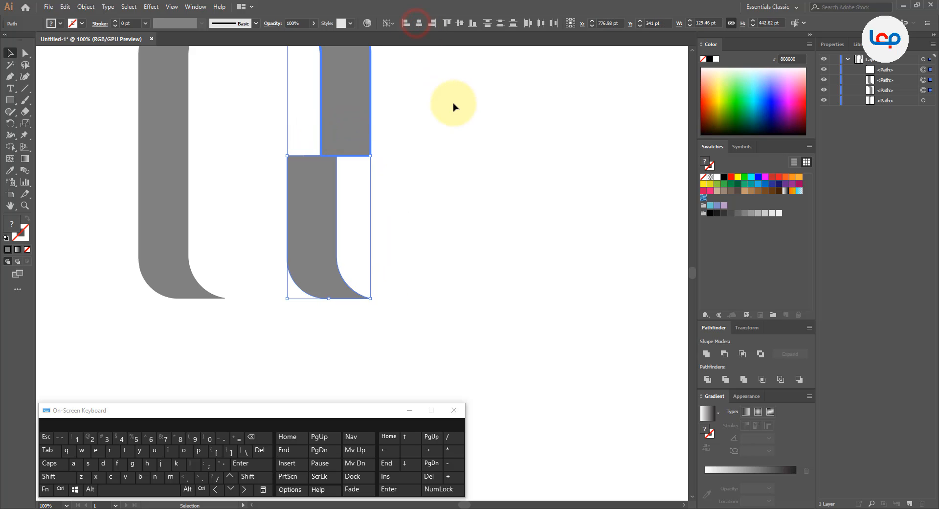
key(ctrl+z)
click(454, 151)
Step: Merge the upper and lower halves of the right shape into one path with Shape Builder
scroll(364, 153, up, 2)
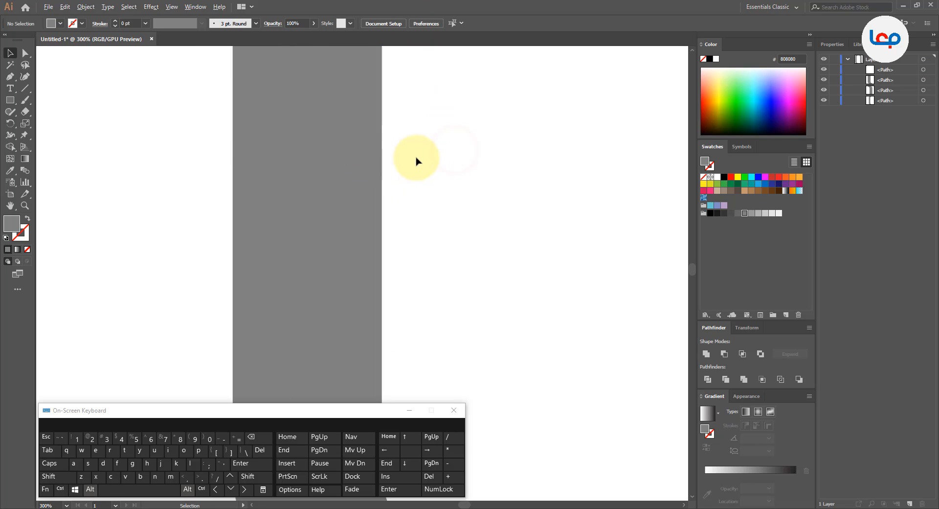
scroll(400, 166, down, 2)
scroll(400, 169, down, 1)
drag(451, 145, 374, 234)
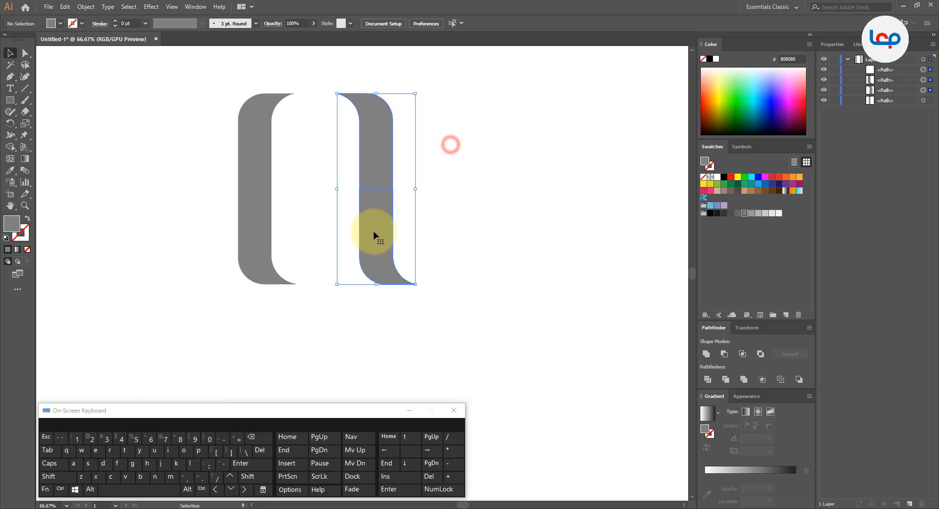
click(11, 146)
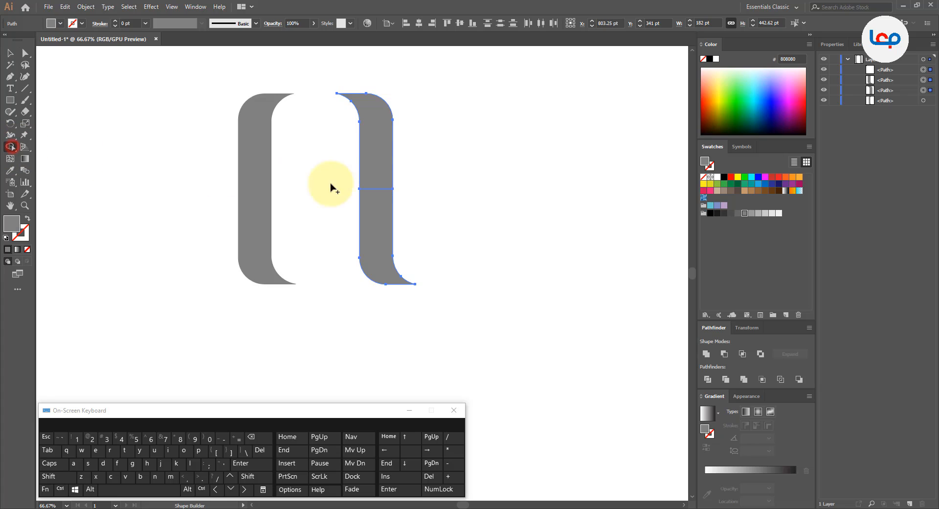
click(376, 185)
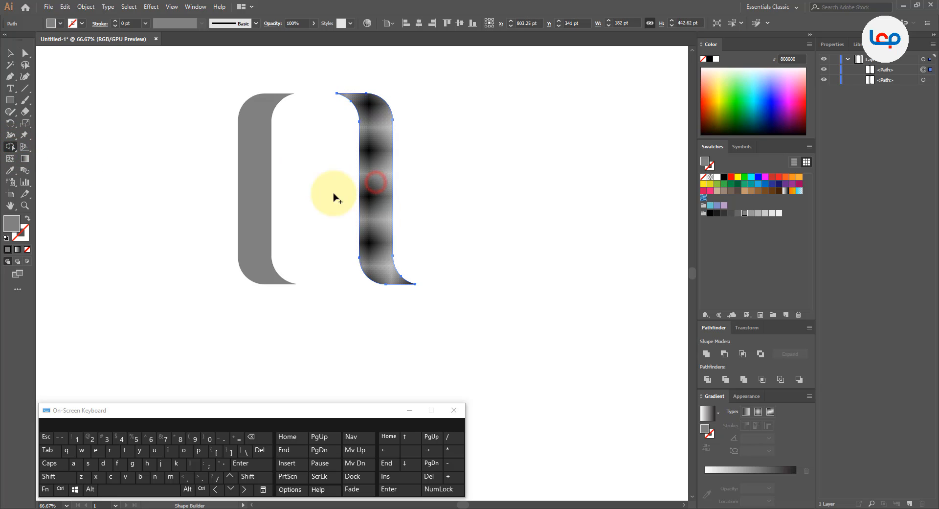
Step: Move the merged right shape about 163 pt left so its upper end overlaps the left bracket's upper tip
click(10, 55)
click(453, 109)
drag(381, 152, 312, 147)
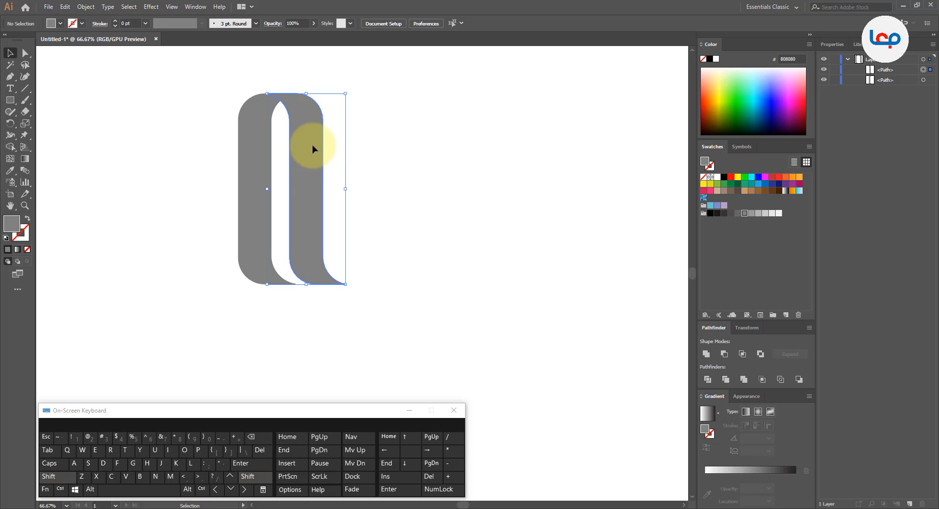
click(431, 148)
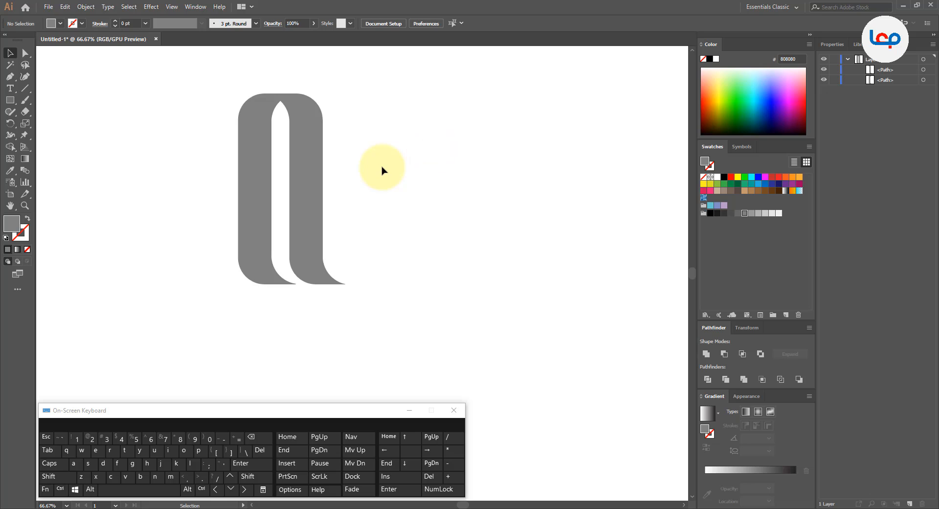
Step: Select both shapes and rotate them together 45° counterclockwise
scroll(289, 129, up, 1)
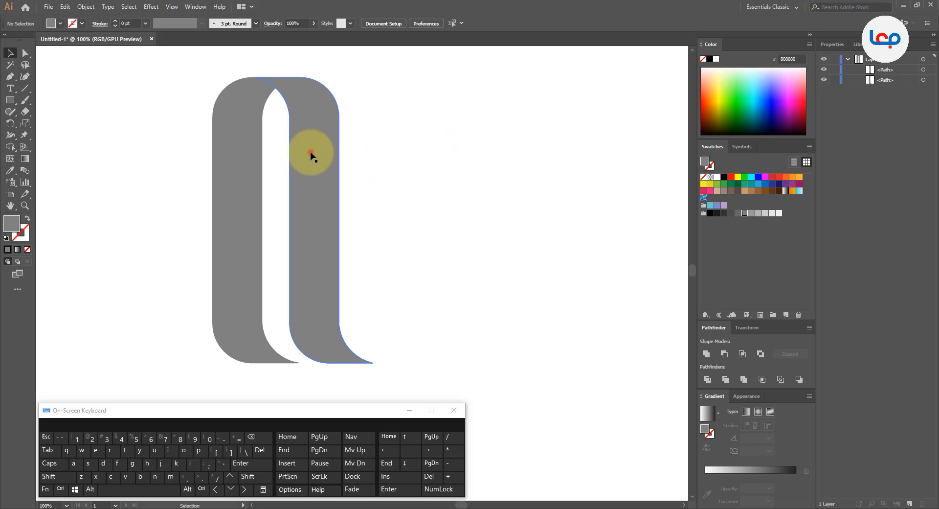
drag(441, 133, 190, 172)
scroll(301, 152, down, 1)
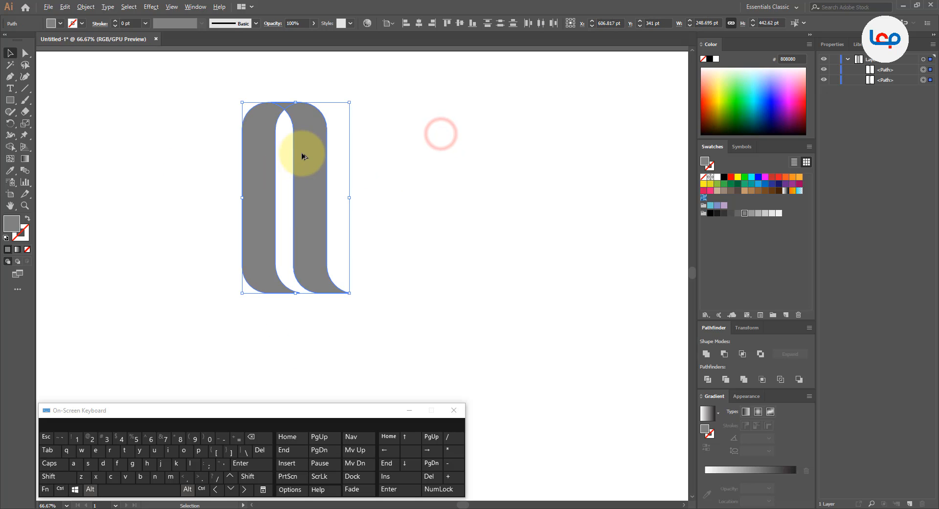
drag(352, 100, 301, 85)
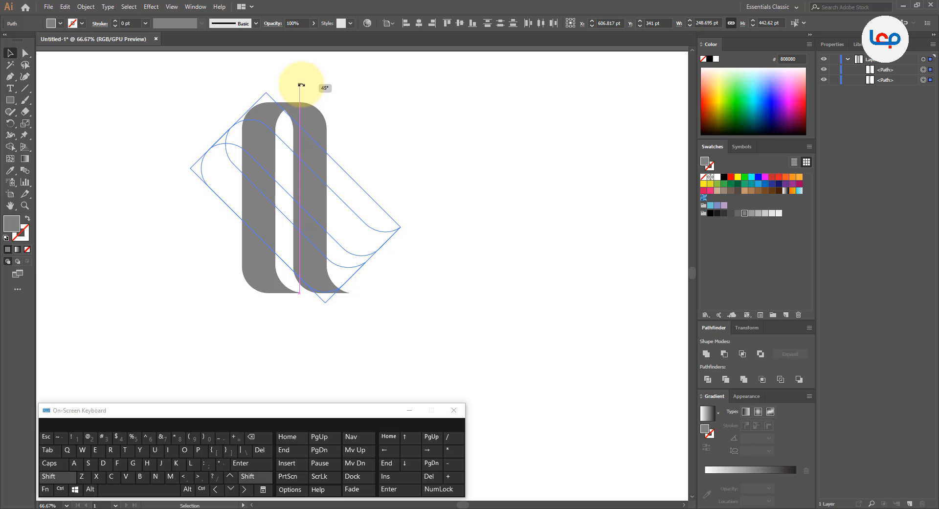
drag(301, 85, 310, 94)
click(336, 94)
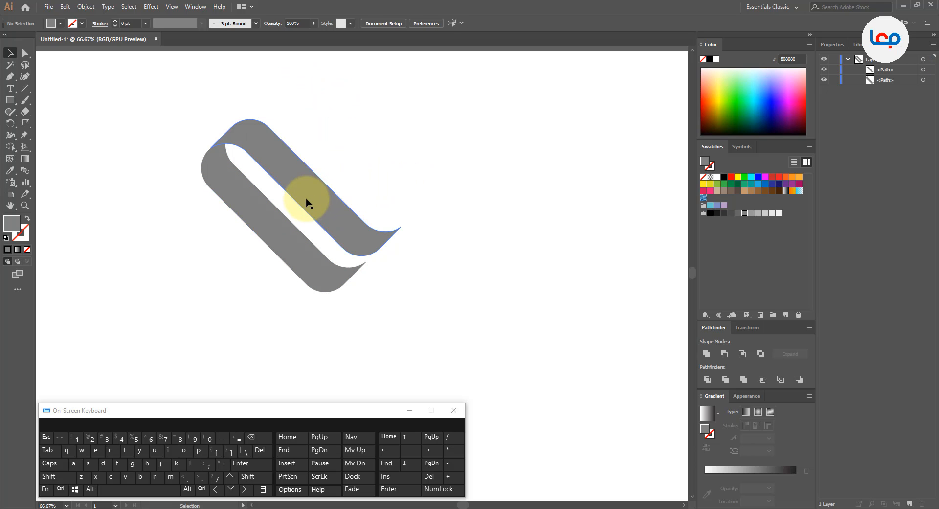
Step: Make a reflected copy of both rotated shapes across the vertical axis and move it about 280 pt right to form a V
scroll(226, 253, down, 1)
drag(364, 193, 195, 281)
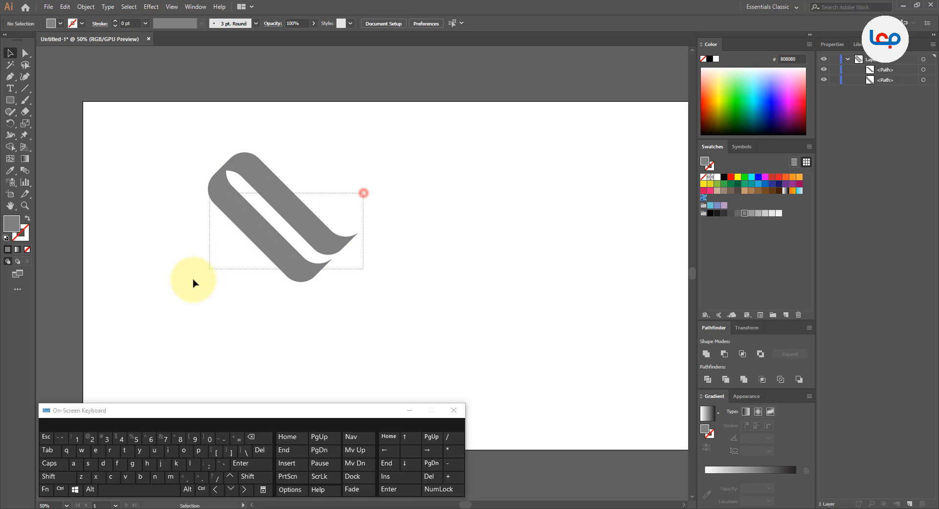
right_click(303, 222)
mouse_move(386, 354)
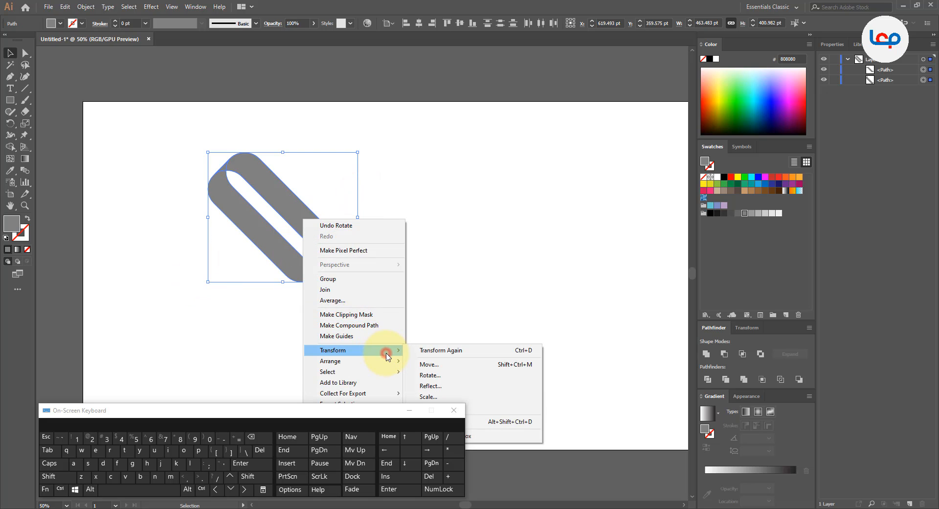
click(453, 387)
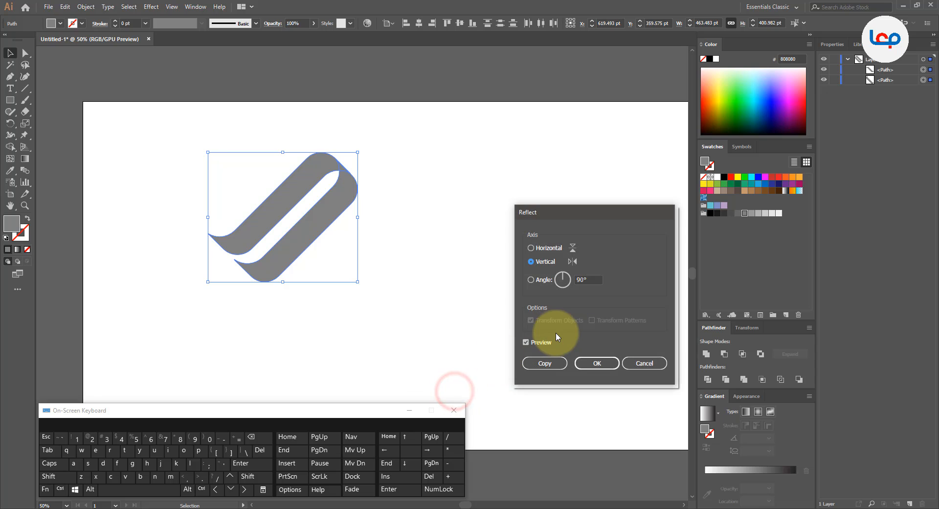
click(551, 364)
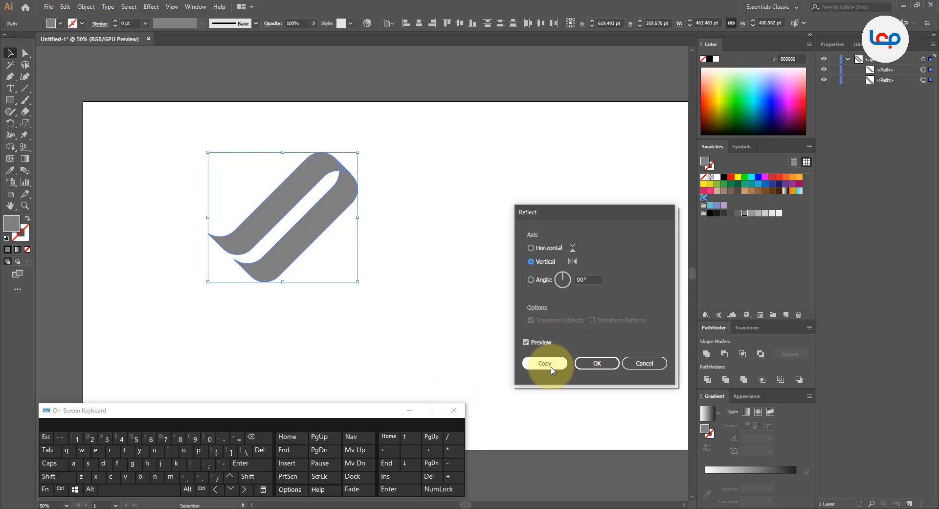
scroll(242, 210, up, 1)
drag(373, 215, 487, 231)
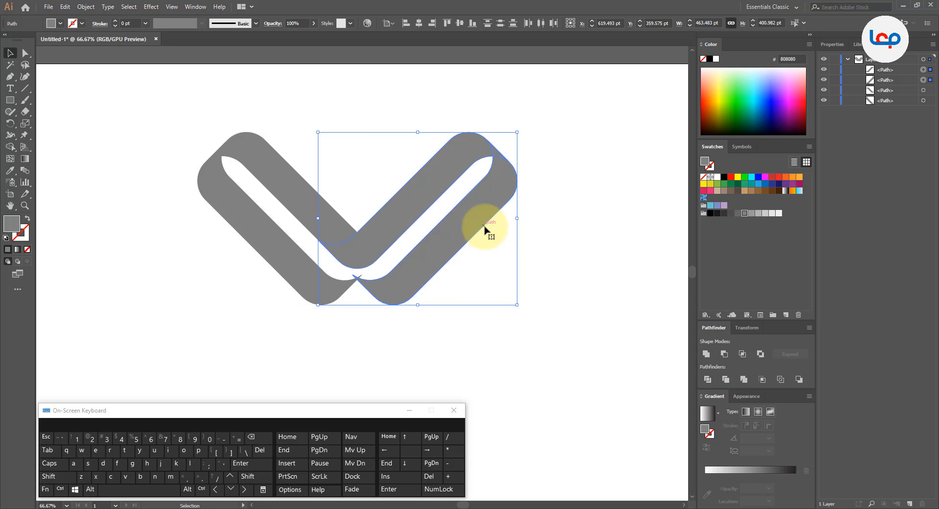
Step: Examine how the edges of the two mirrored halves meet at the middle of the V
key(ctrl+plus)
key(ctrl+plus)
drag(384, 339, 389, 346)
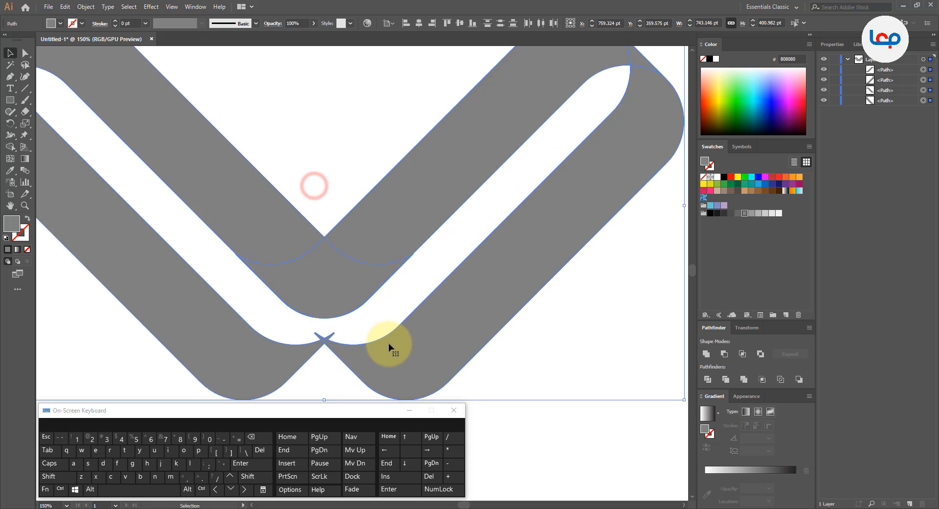
scroll(344, 308, up, 3)
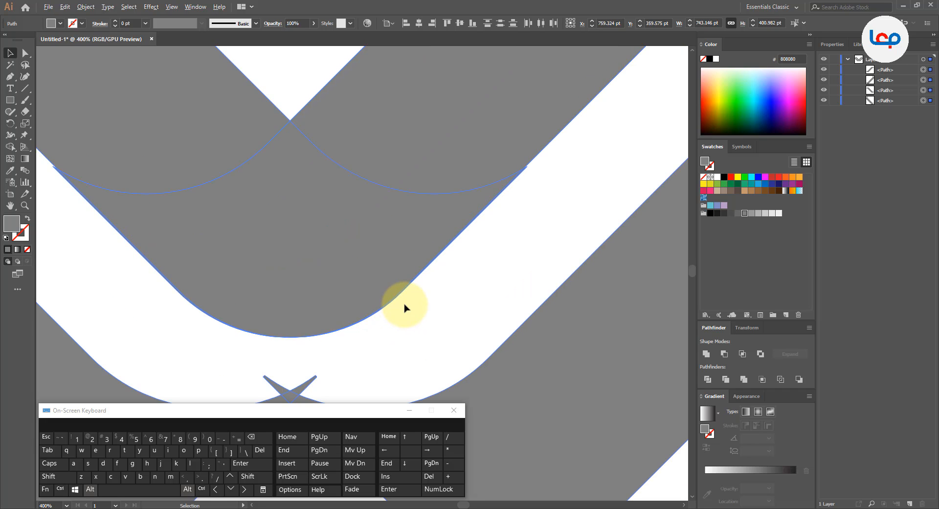
scroll(391, 306, down, 3)
scroll(371, 303, down, 5)
click(537, 256)
Step: Group the two paths of the right half of the V
drag(549, 181, 470, 220)
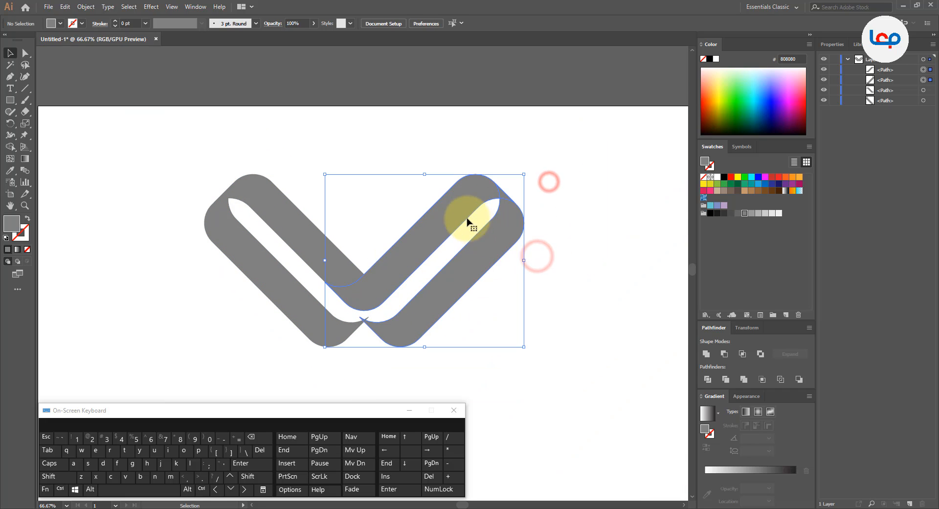
right_click(464, 210)
click(488, 270)
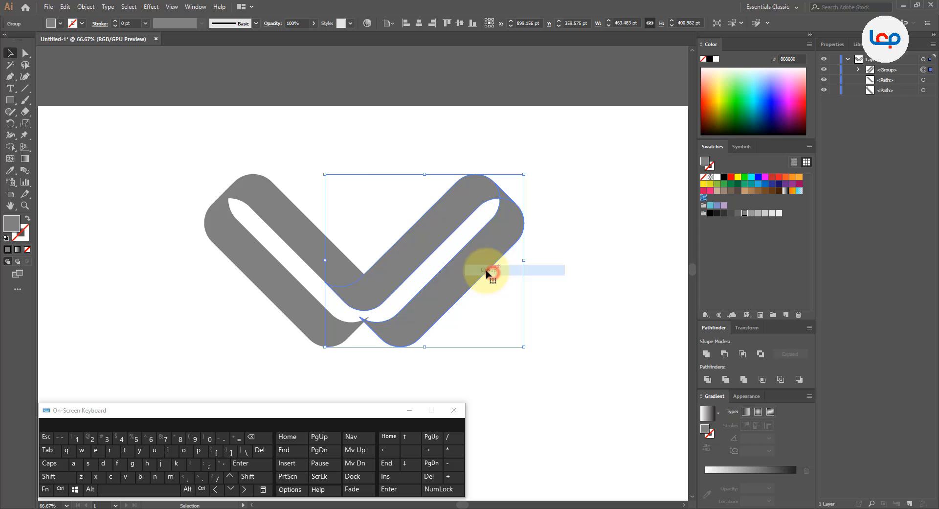
click(343, 176)
scroll(419, 313, up, 8)
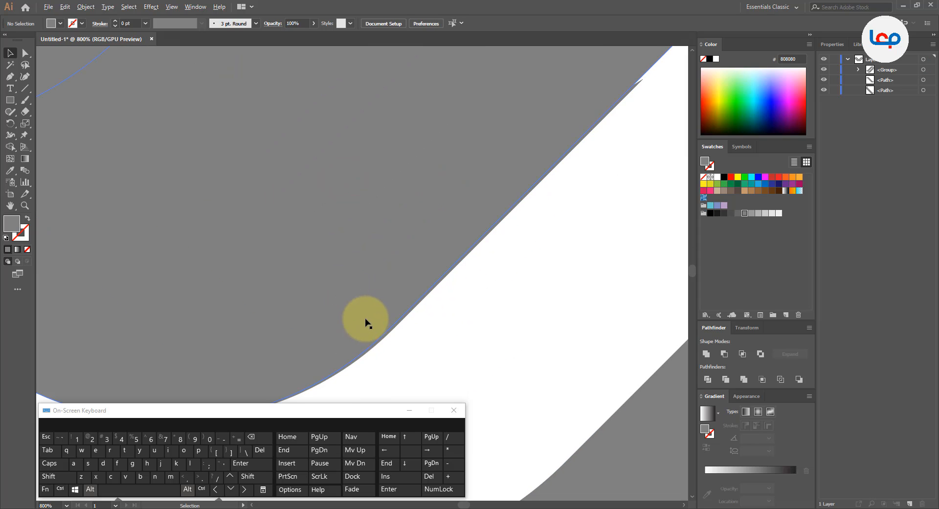
Step: Fill the right half group with light gray and nudge it about 0.7 pt right to align with the left half's edge
click(436, 224)
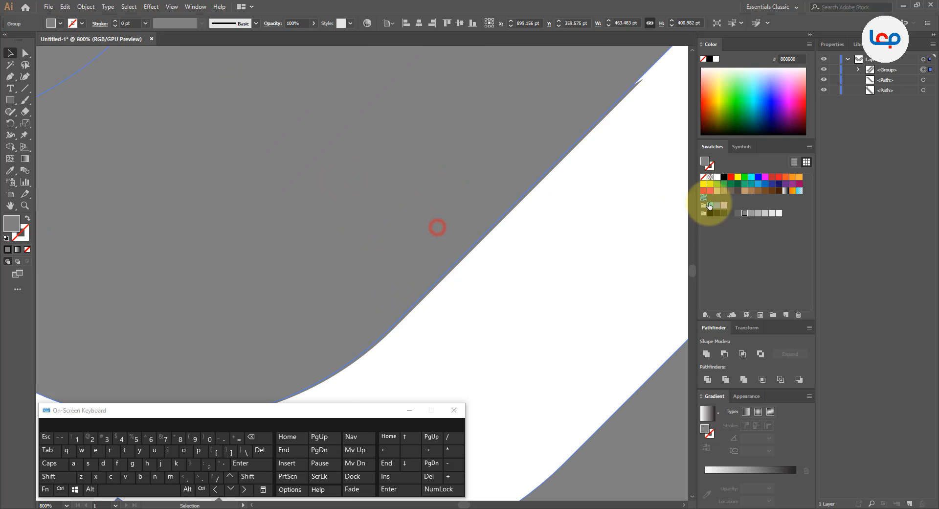
click(759, 214)
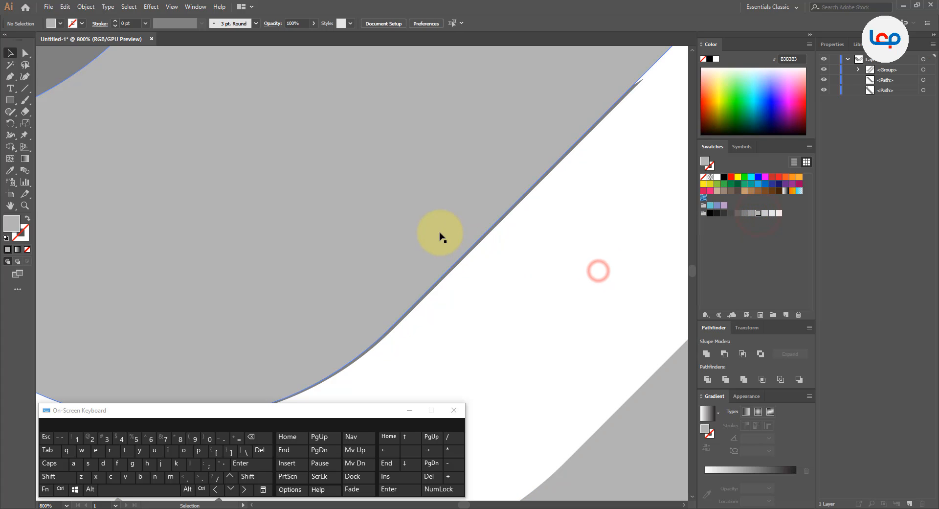
scroll(440, 235, up, 1)
drag(429, 241, 436, 241)
drag(436, 242, 434, 242)
scroll(448, 240, down, 10)
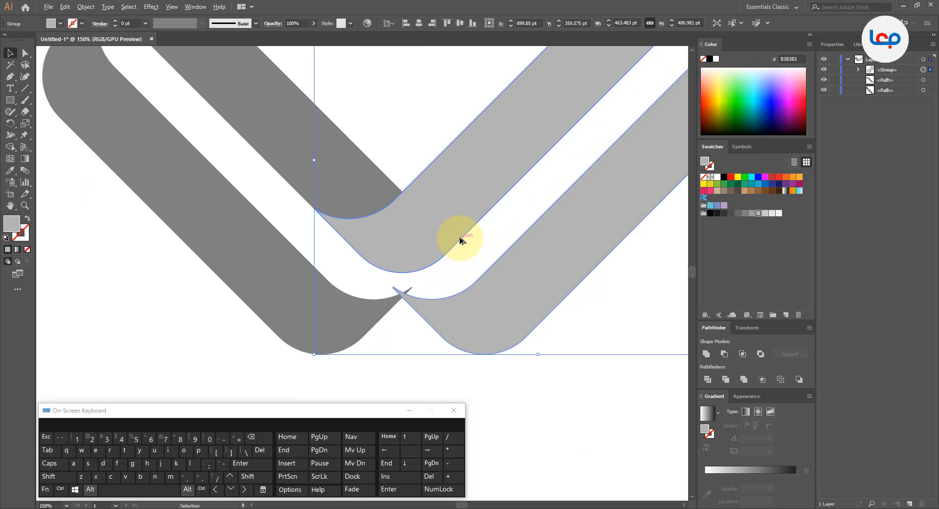
Step: Ungroup the light gray right half of the V
click(427, 333)
scroll(465, 246, up, 1)
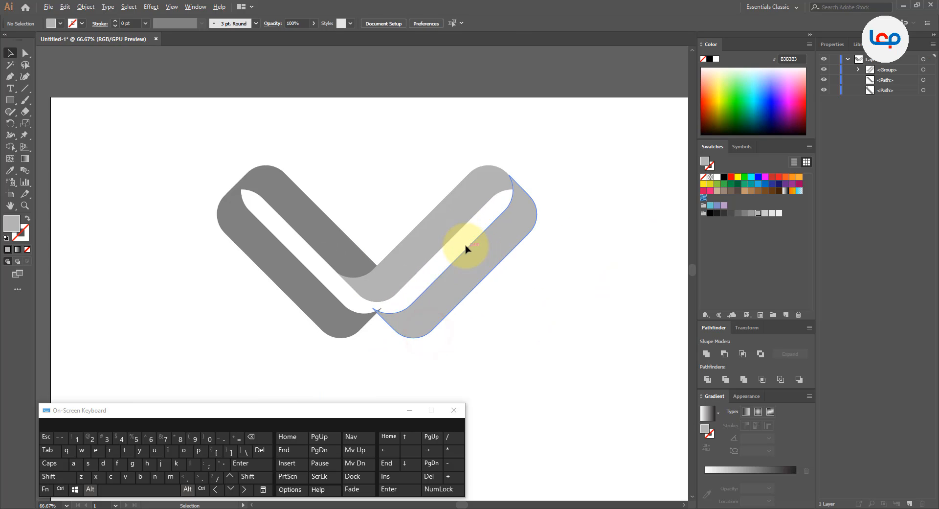
right_click(472, 286)
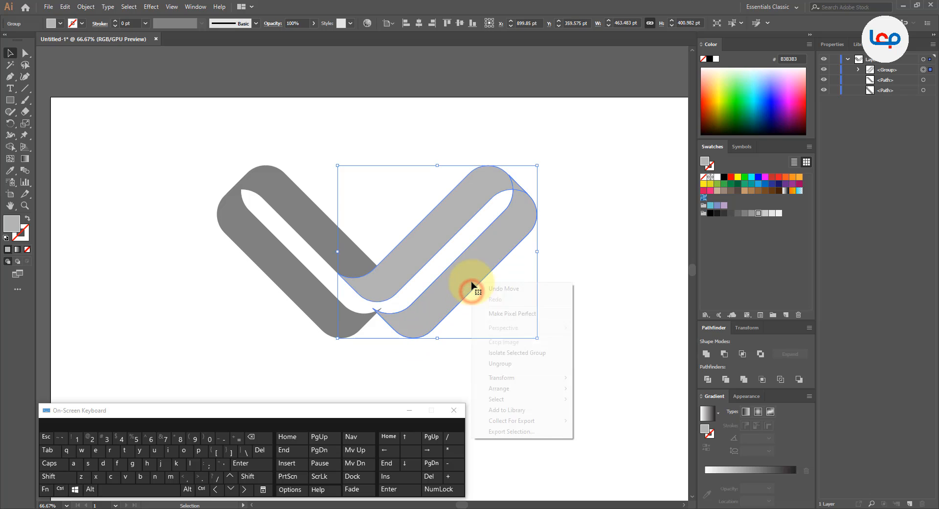
click(504, 366)
click(441, 300)
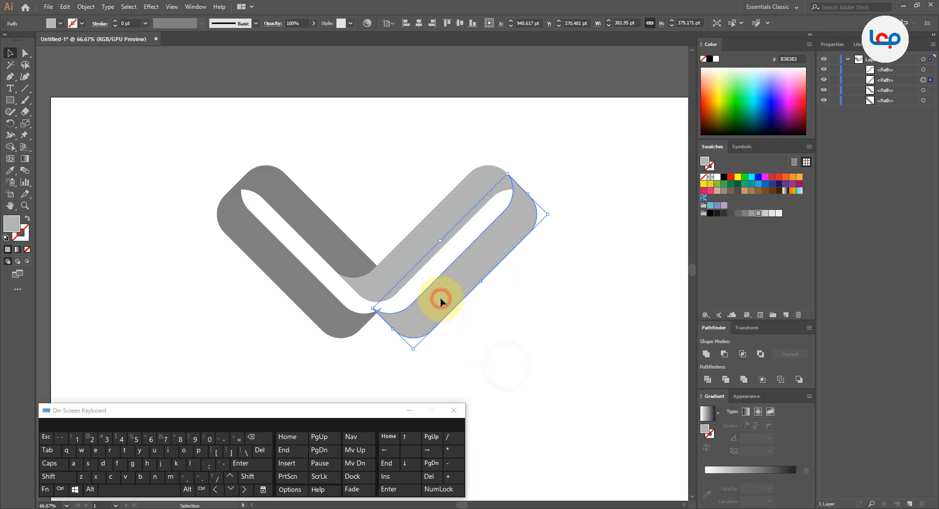
right_click(440, 300)
click(631, 248)
scroll(469, 200, down, 2)
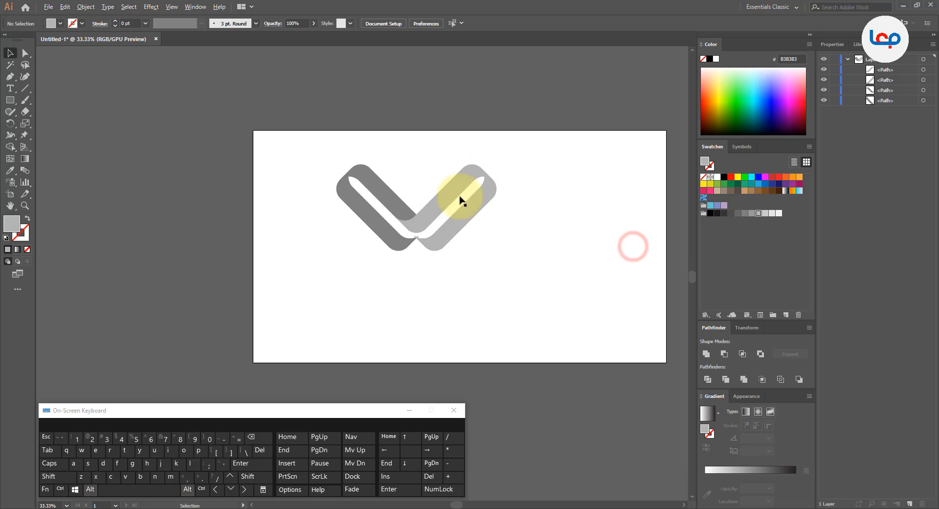
click(470, 220)
right_click(467, 201)
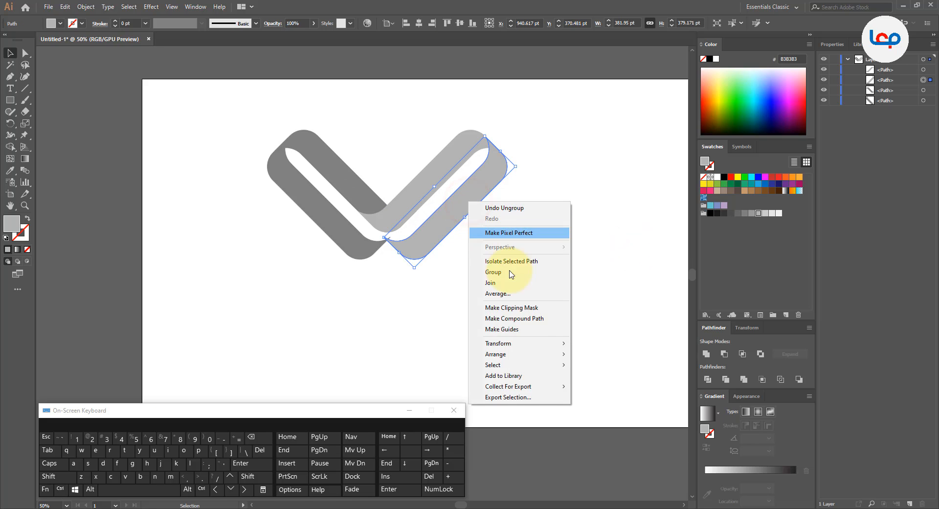
mouse_move(534, 347)
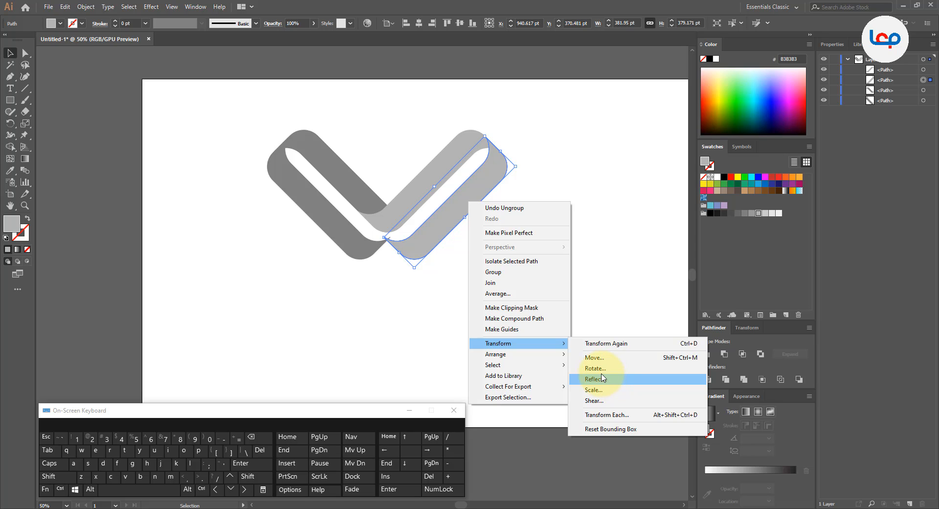
click(614, 263)
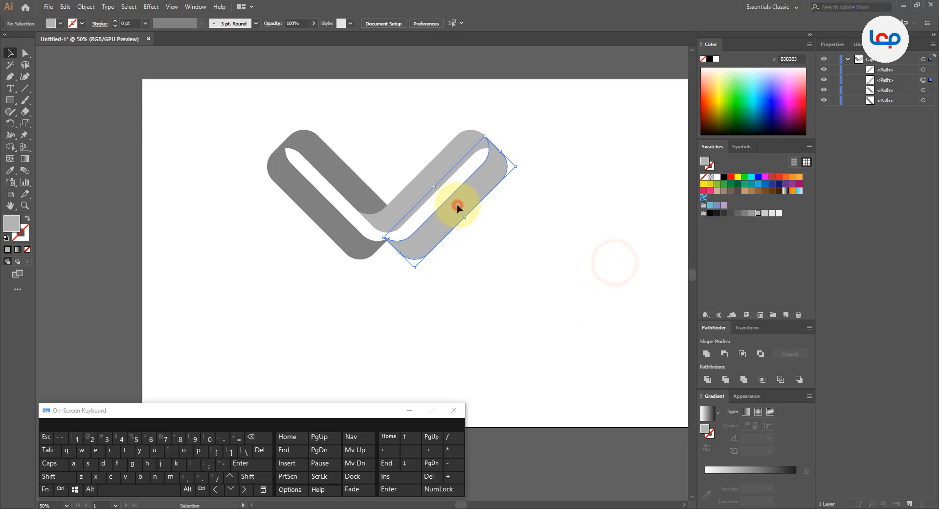
Step: Copy the outer lower band of the right half and paste it in front
click(458, 208)
click(65, 6)
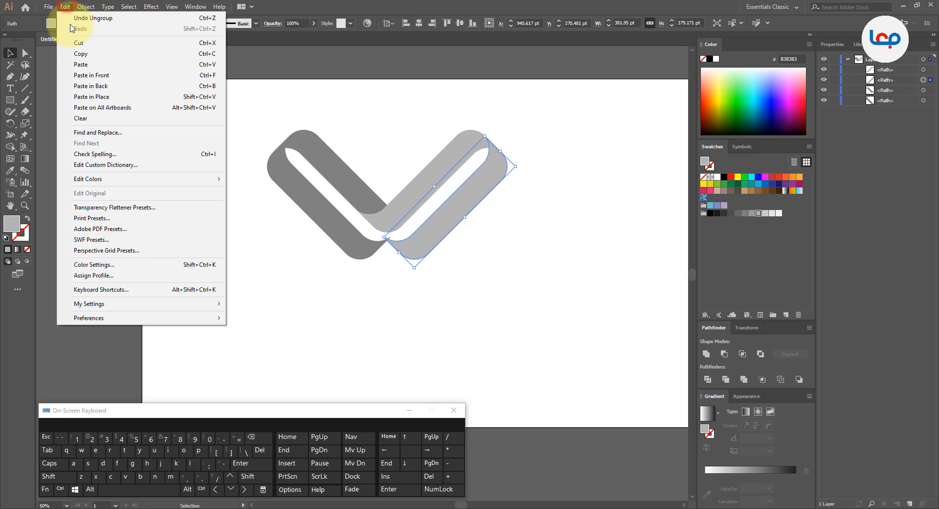
click(76, 57)
click(65, 6)
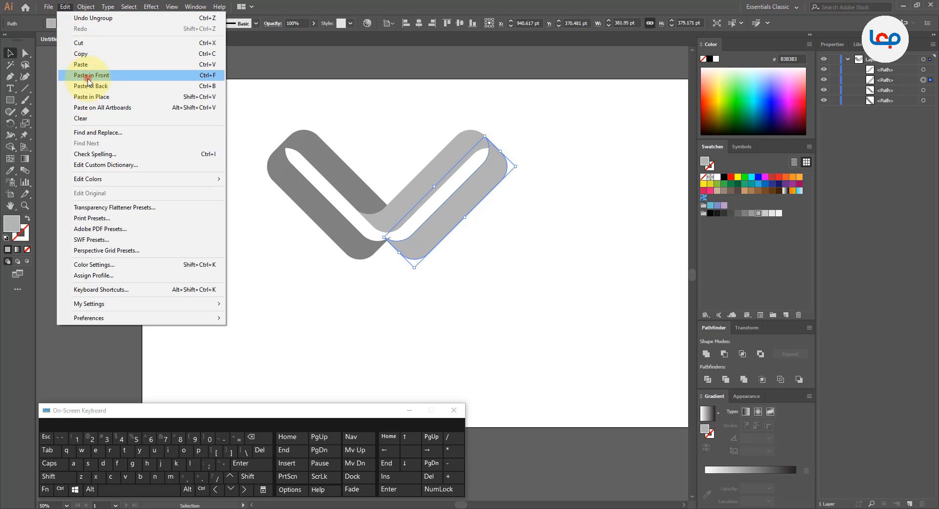
click(88, 78)
Step: Move the pasted band about 169 pt left so its pointed tip lines up with the outer edge of the left half
scroll(399, 199, up, 1)
drag(446, 241, 376, 236)
scroll(323, 258, up, 5)
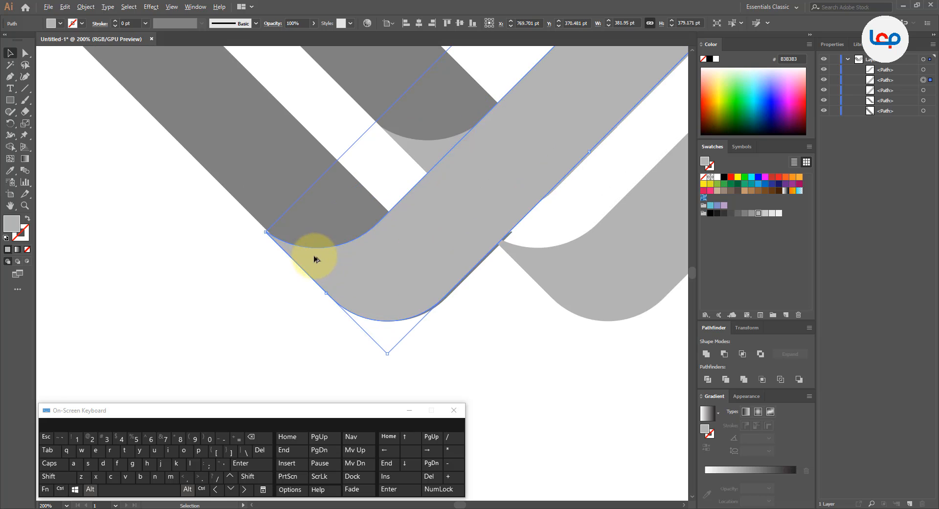
scroll(291, 255, up, 1)
drag(320, 256, 331, 255)
click(239, 267)
scroll(203, 169, up, 3)
scroll(203, 169, up, 4)
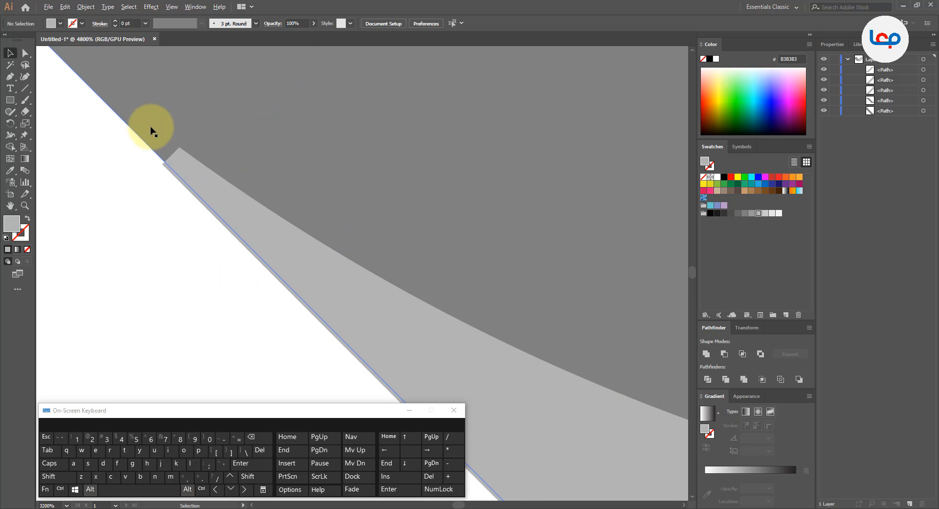
drag(209, 226, 216, 221)
click(161, 257)
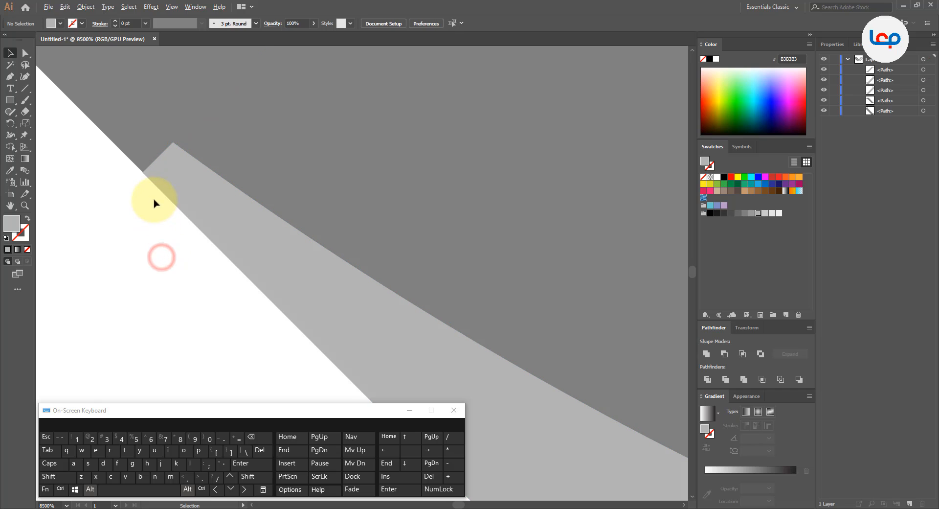
scroll(195, 203, down, 6)
scroll(196, 203, down, 7)
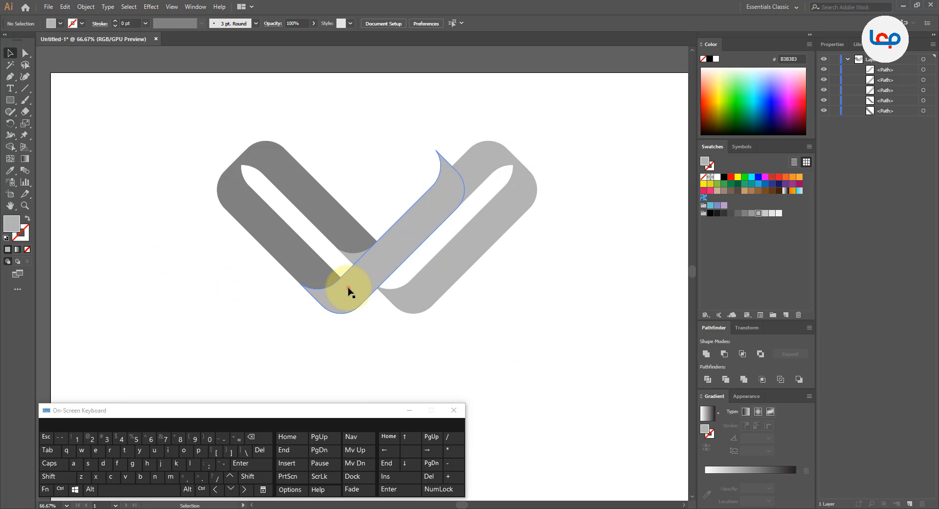
click(348, 290)
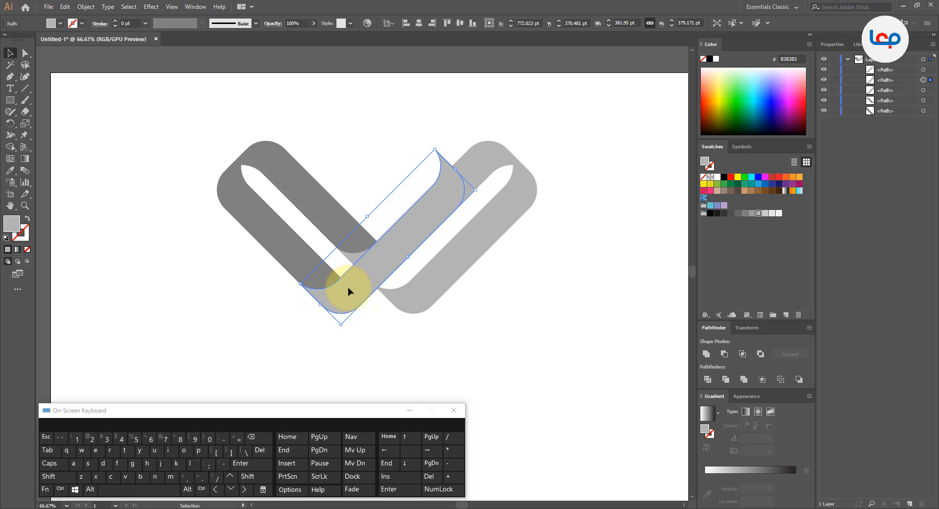
right_click(348, 288)
click(361, 156)
scroll(361, 156, down, 2)
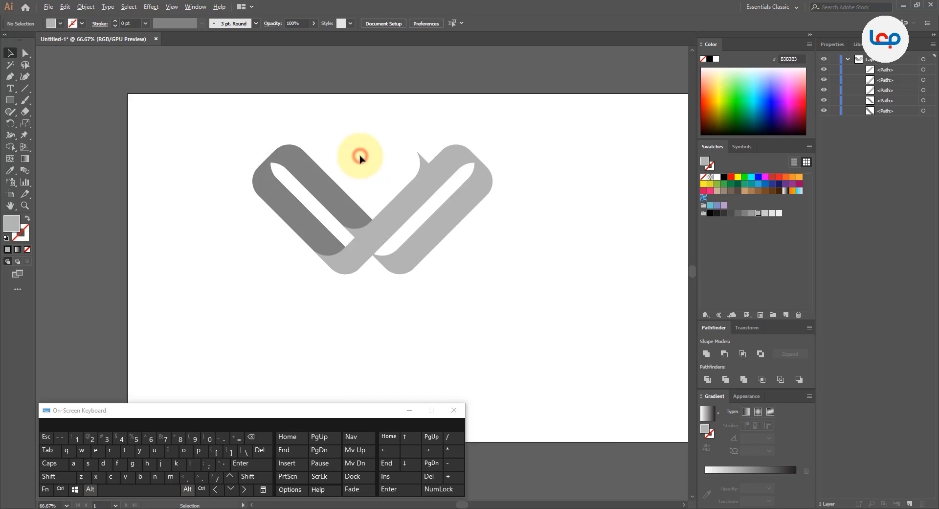
click(382, 189)
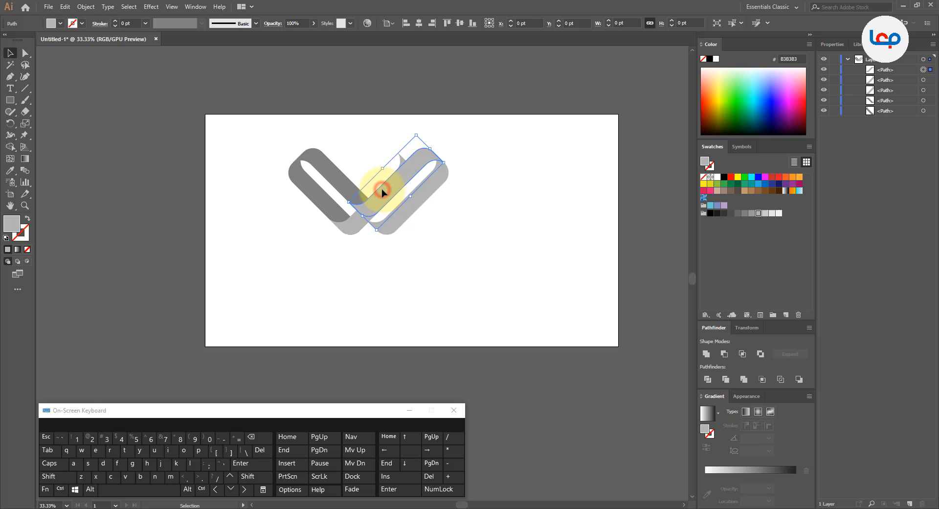
click(358, 253)
Step: Make a reflected copy of the moved light gray band across the vertical axis
right_click(358, 225)
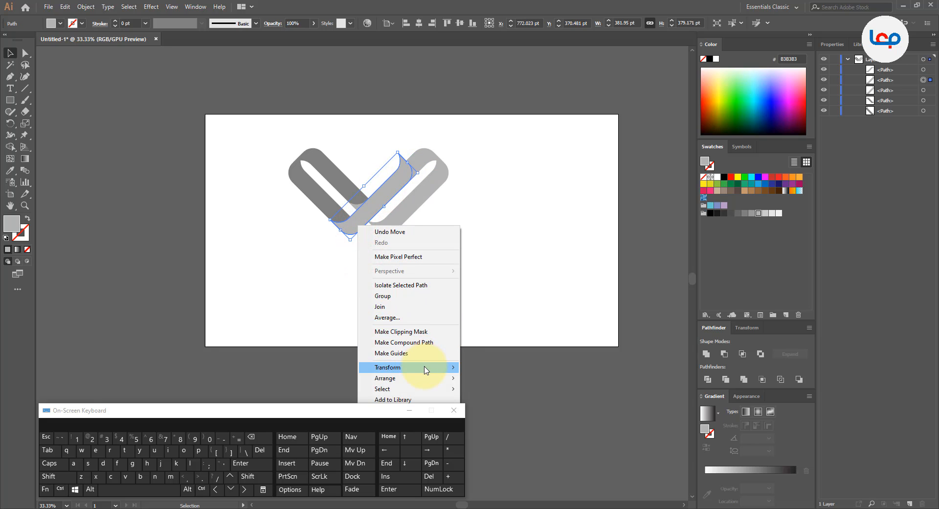
mouse_move(433, 378)
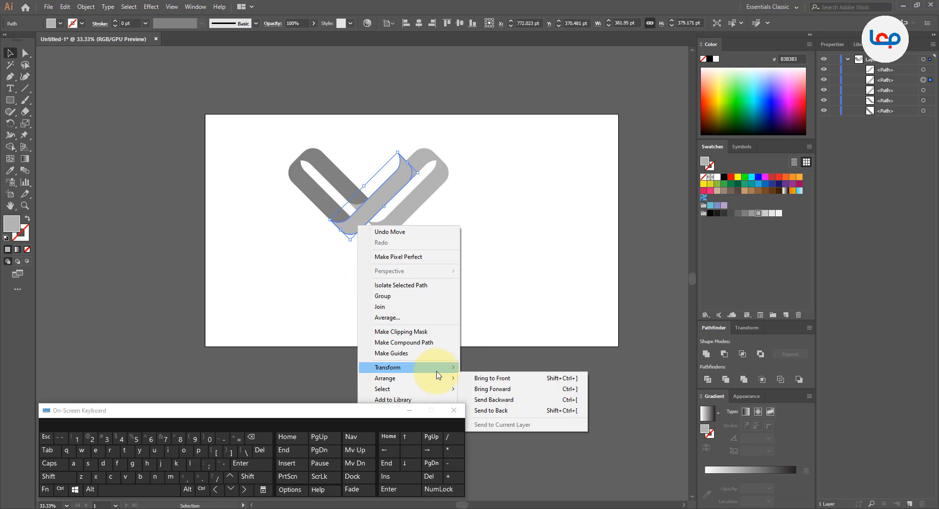
click(498, 404)
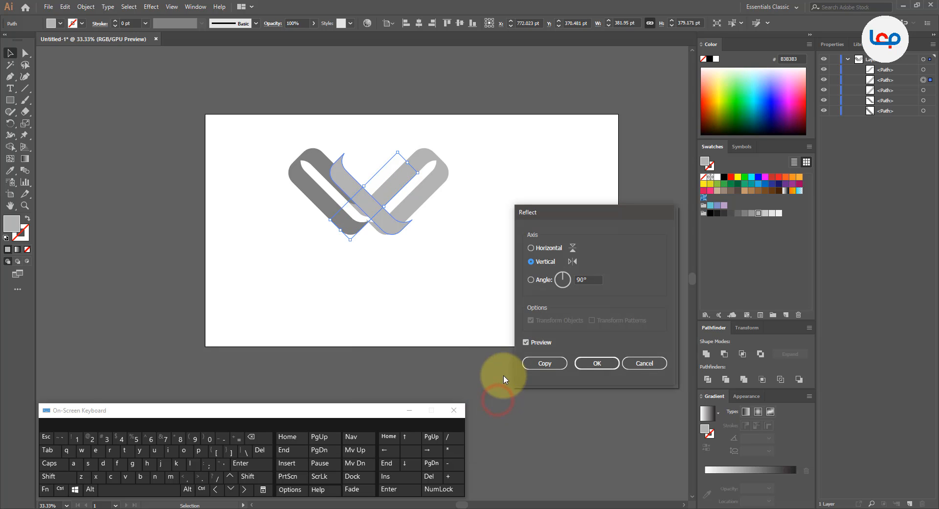
click(545, 364)
Step: Move the mirrored band about 25 pt left so its pointed tip lines up with the outer edge of the right half
key(ctrl+plus)
key(ctrl+plus)
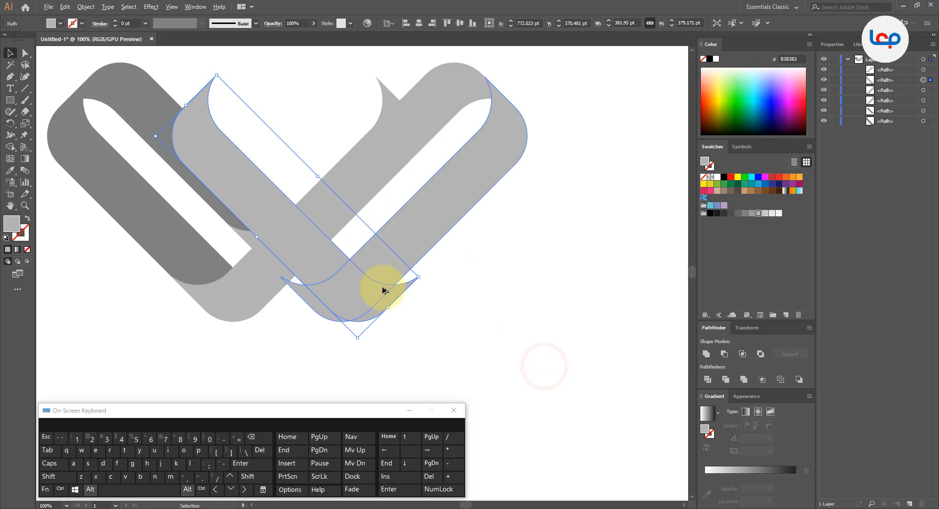
scroll(376, 334, up, 3)
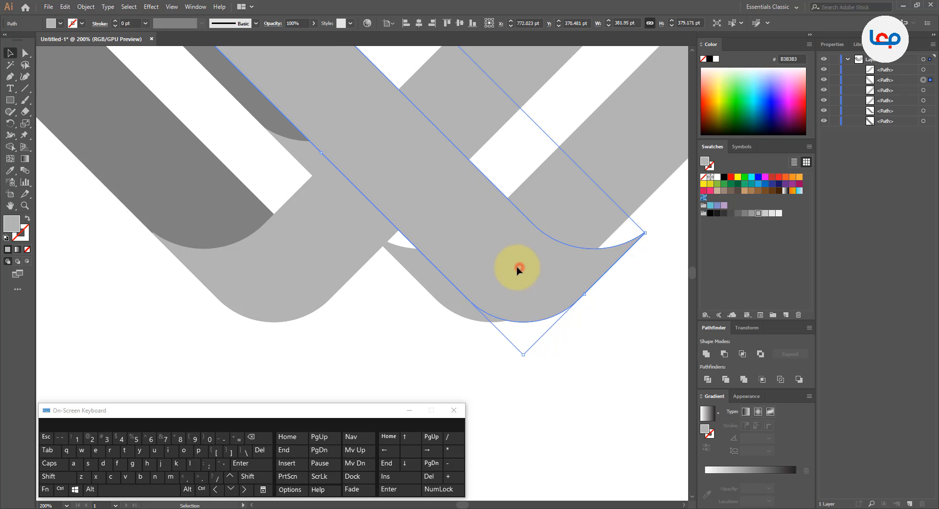
drag(517, 267, 486, 268)
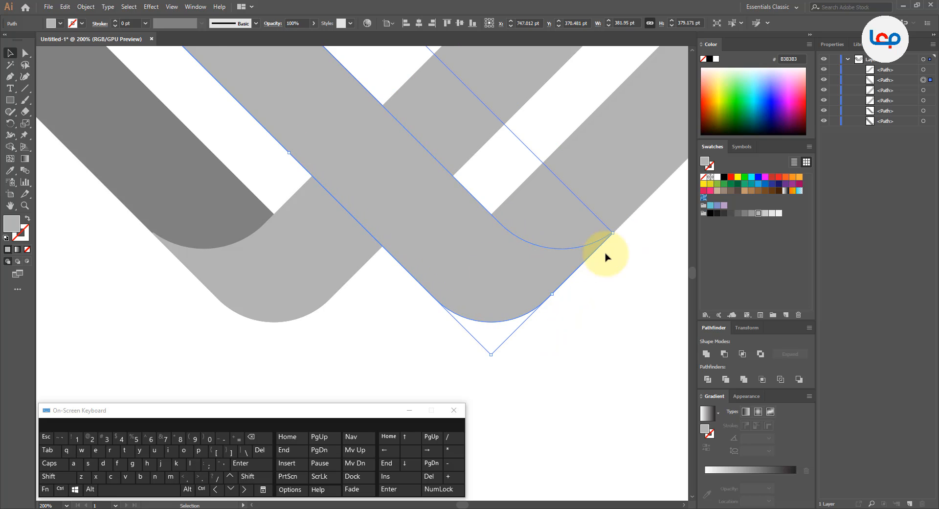
scroll(621, 215, up, 6)
scroll(621, 203, up, 3)
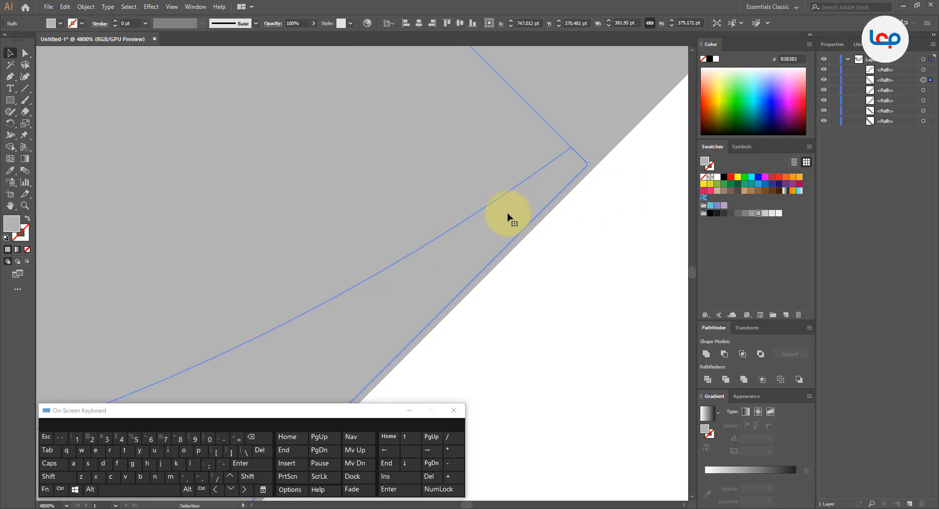
drag(513, 214, 517, 214)
click(577, 199)
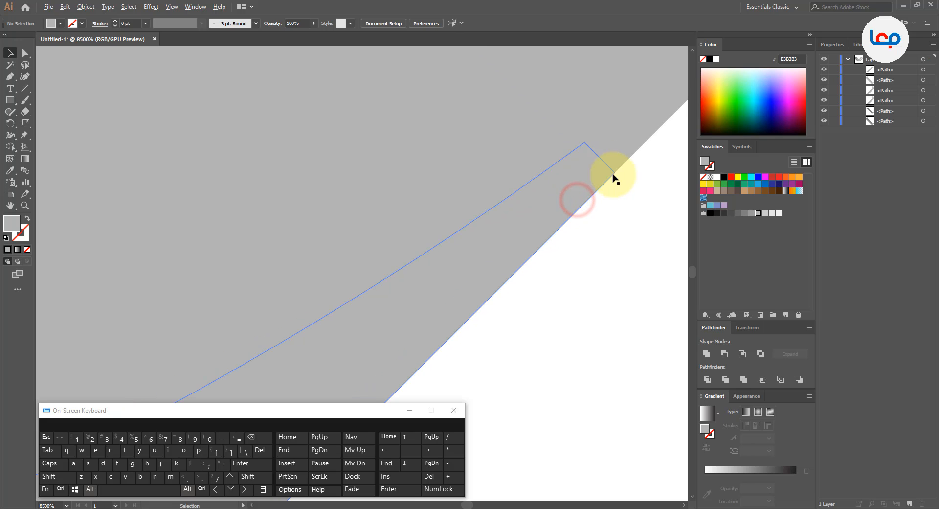
scroll(619, 176, up, 3)
scroll(607, 196, down, 10)
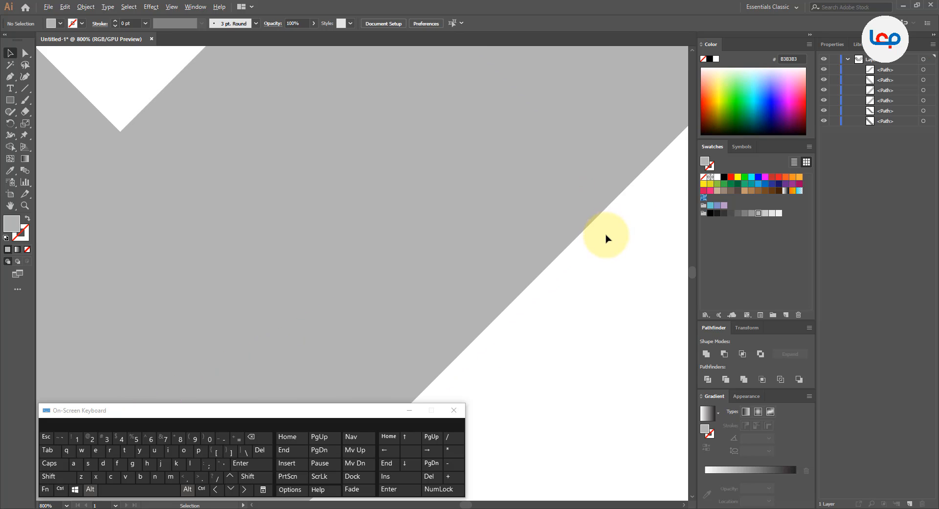
Step: Fill the mirrored band that crosses down to the right with the yellow swatch D9E021
scroll(593, 151, up, 1)
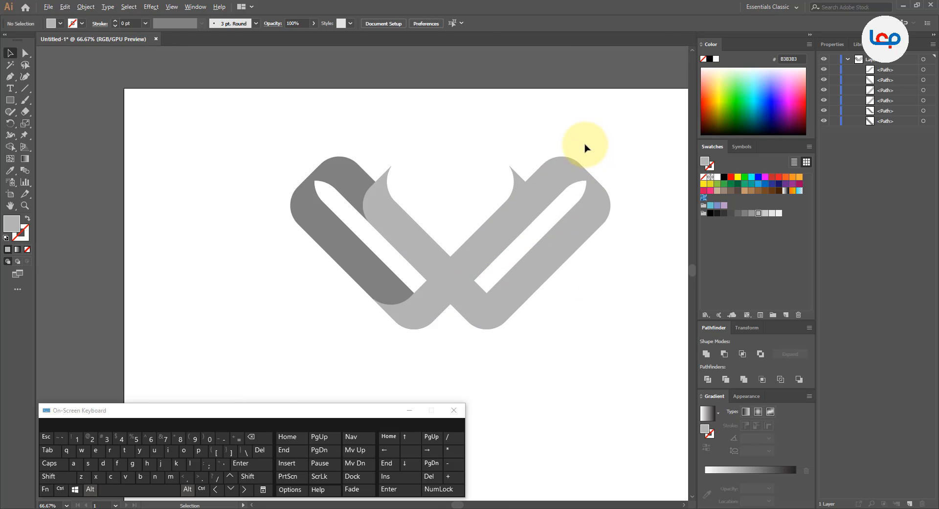
scroll(493, 203, up, 1)
scroll(429, 218, down, 1)
scroll(426, 225, up, 1)
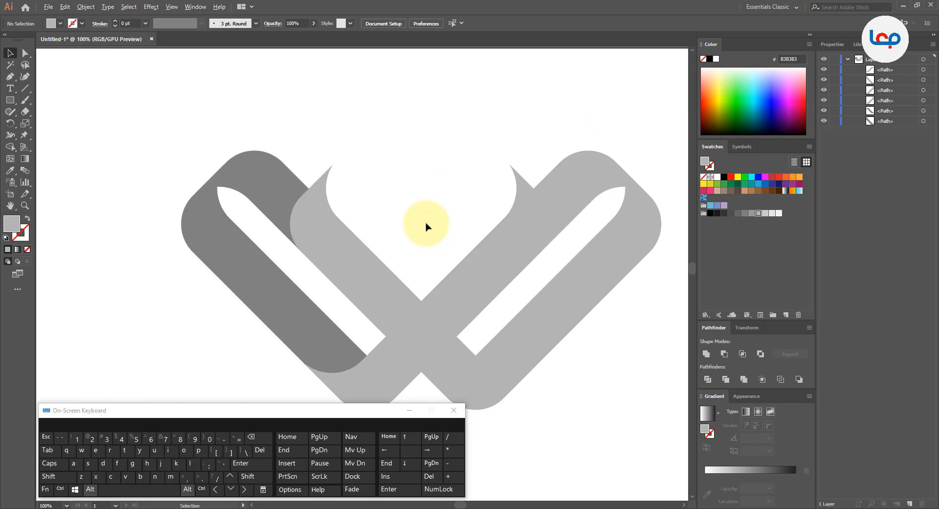
scroll(426, 225, down, 2)
scroll(426, 226, up, 1)
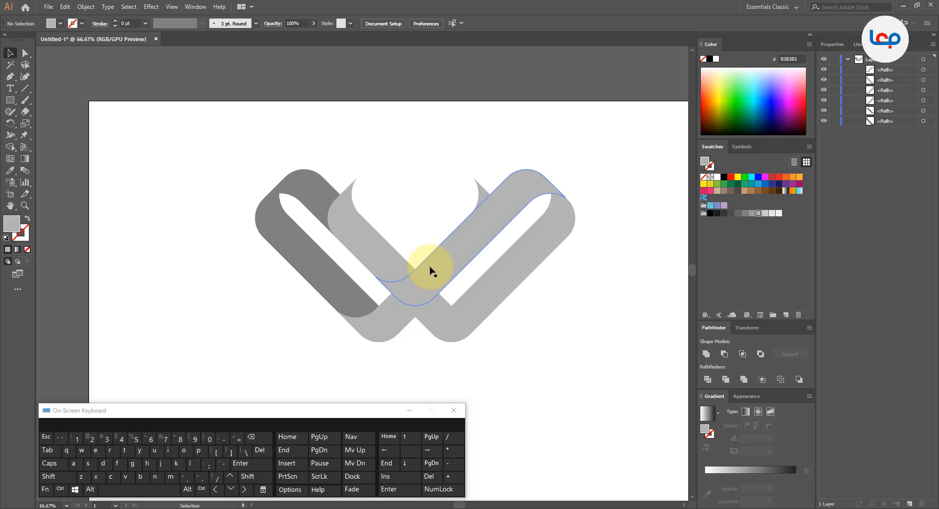
click(430, 347)
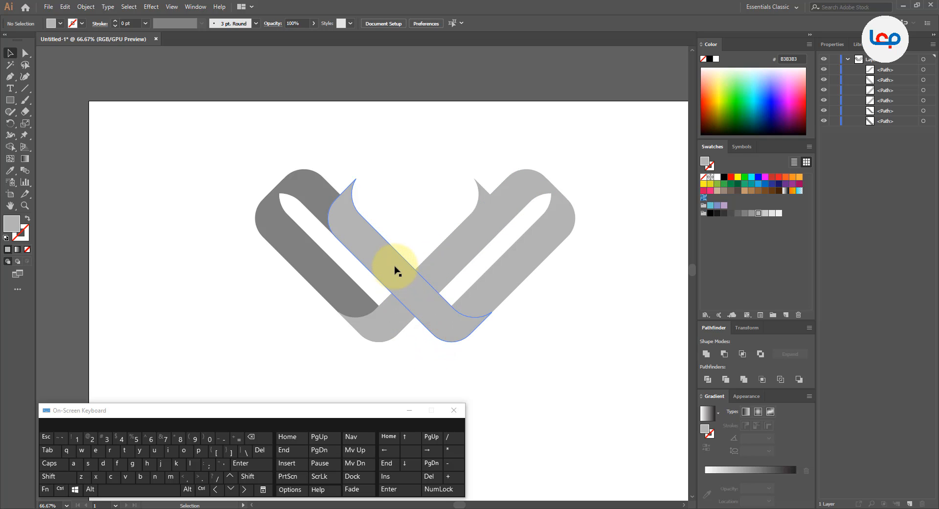
click(711, 183)
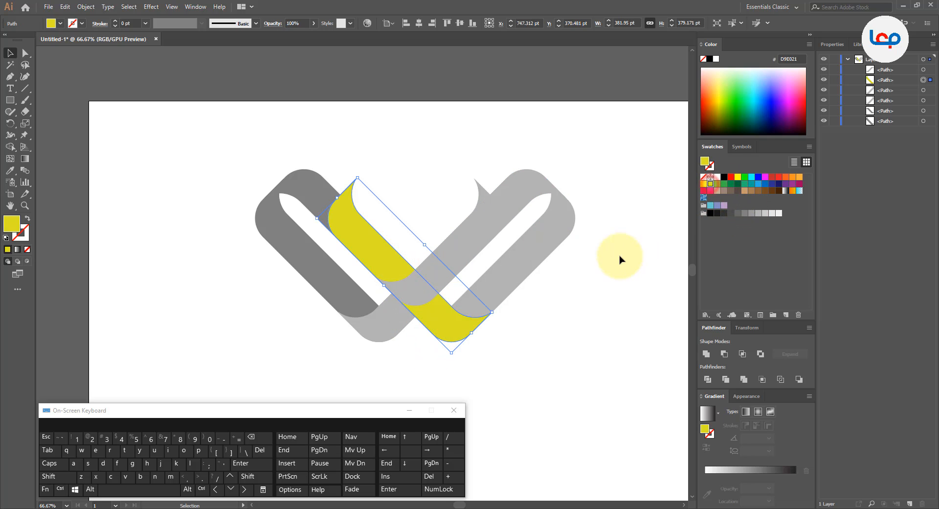
Step: Bring the yellow band that crosses down to the right to the front of the stacking order
right_click(366, 249)
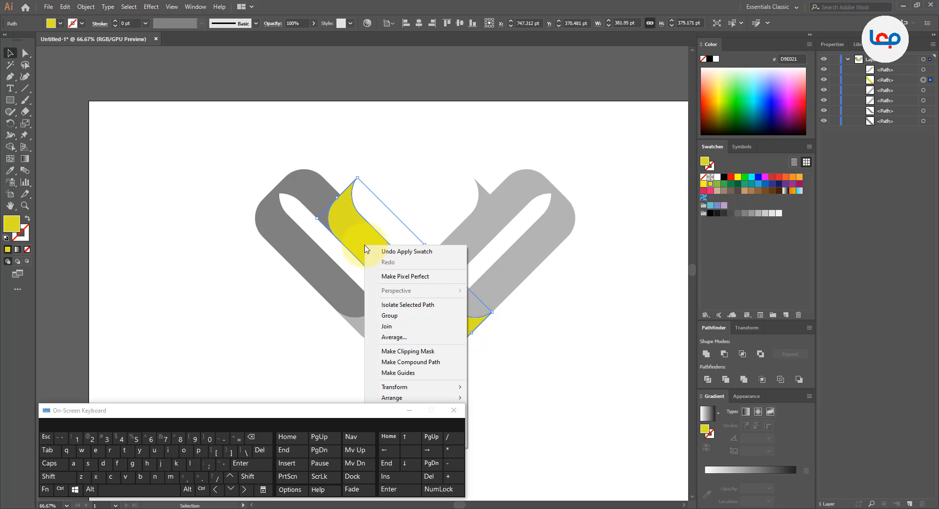
mouse_move(434, 390)
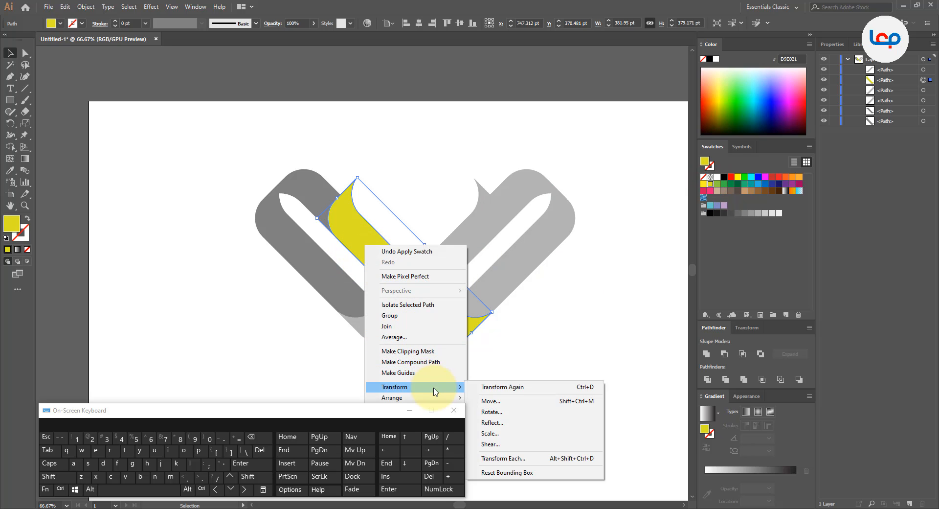
click(491, 397)
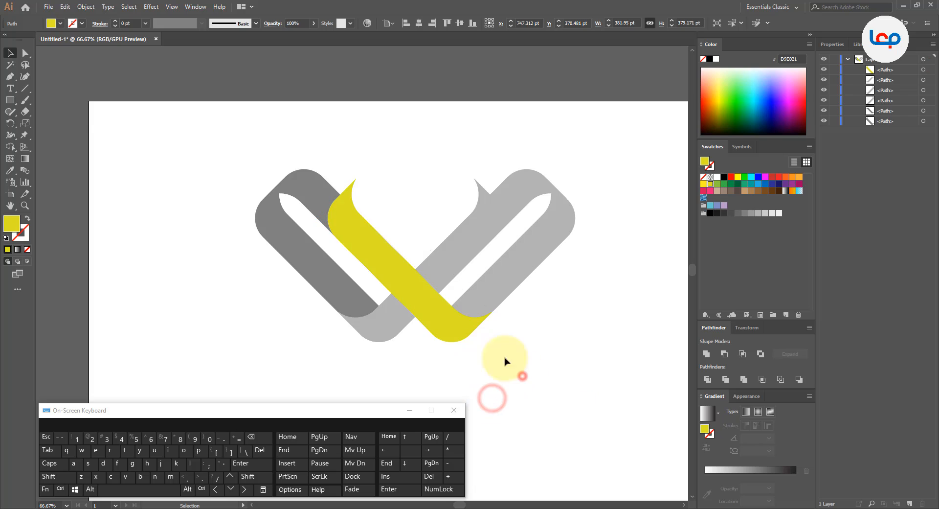
scroll(407, 184, down, 2)
scroll(499, 254, up, 2)
Step: Fill the pointed light gray band that crosses up to the right with the yellow swatch D9E021
click(361, 183)
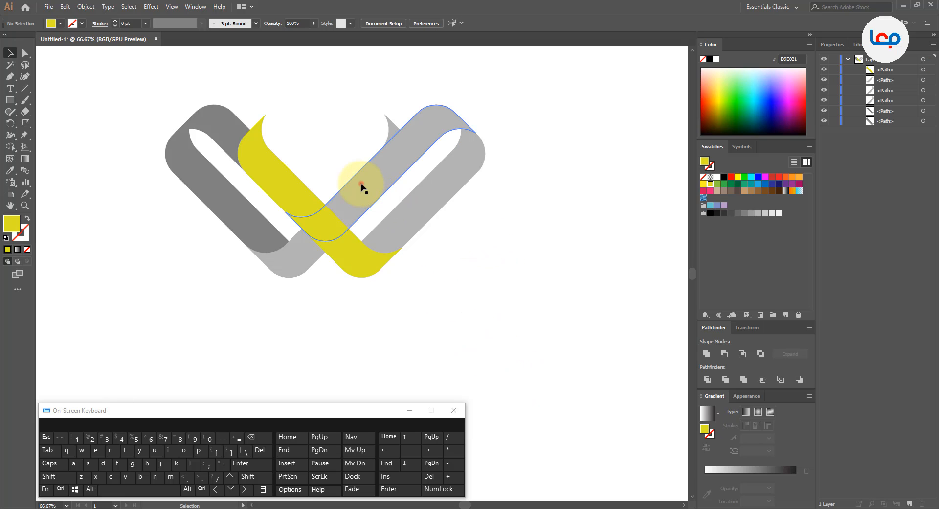
click(283, 250)
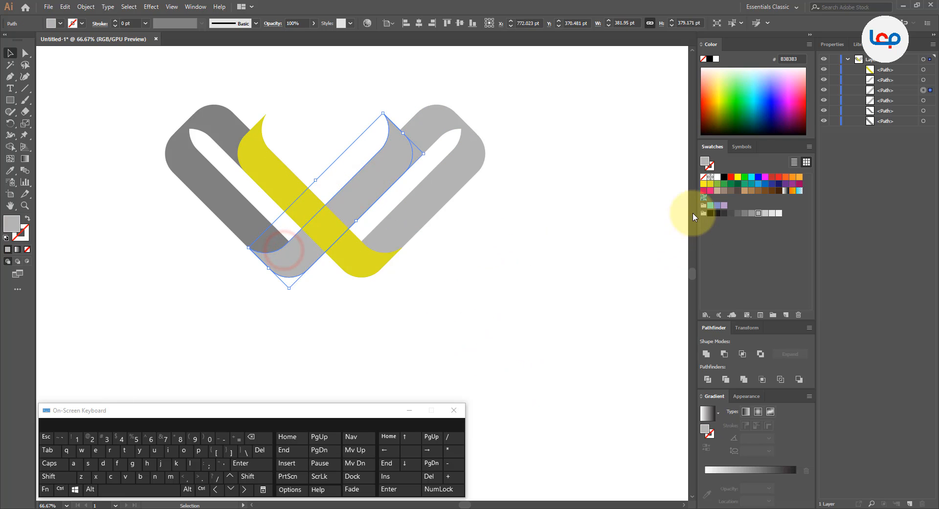
click(711, 185)
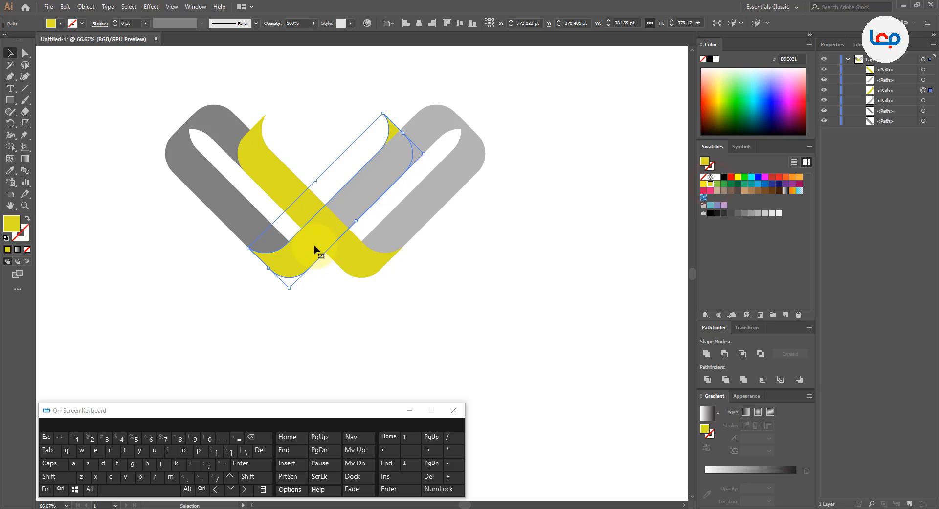
right_click(316, 250)
click(479, 273)
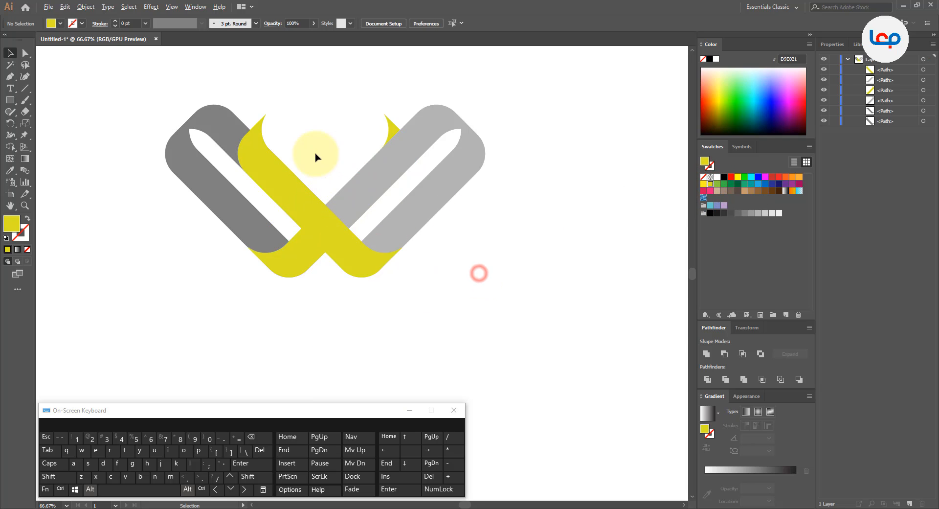
Step: Bring the newly recolored yellow band to the front so it crosses over the other bands, and deselect it
scroll(316, 157, down, 2)
right_click(311, 194)
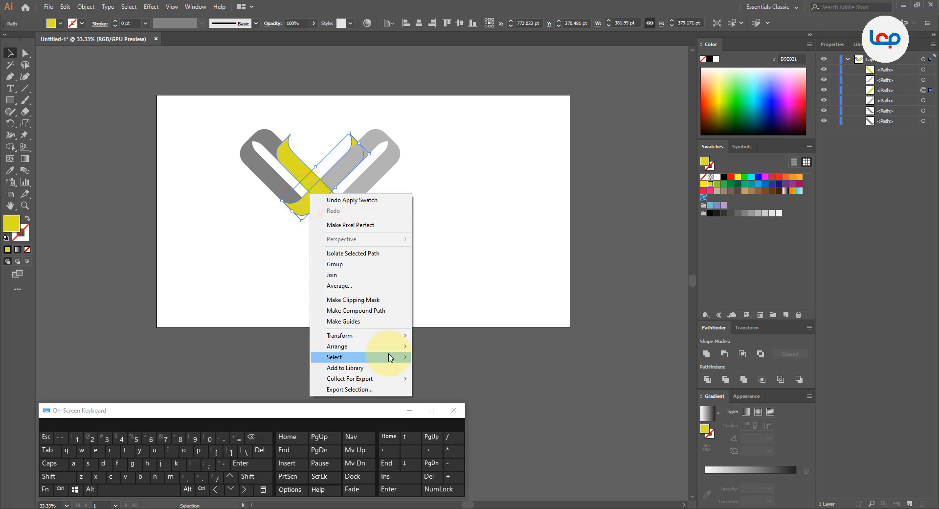
mouse_move(390, 346)
click(463, 348)
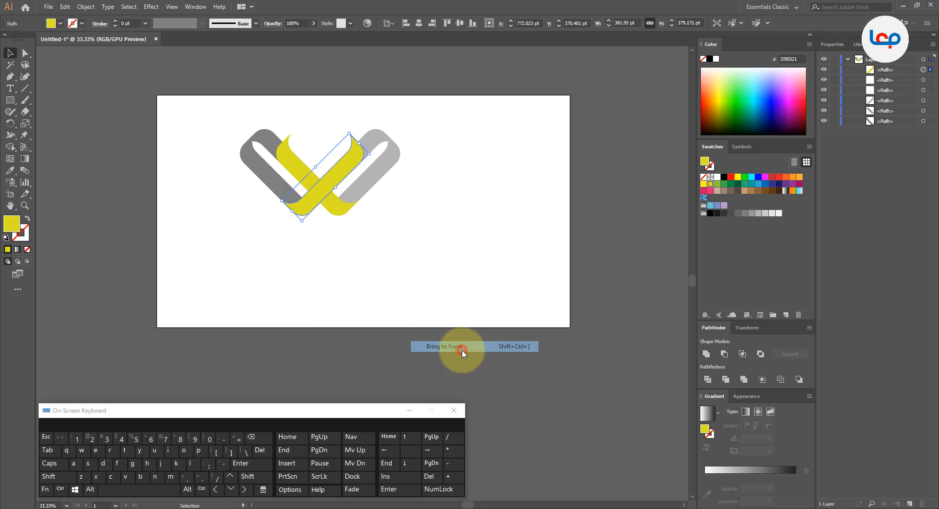
scroll(316, 175, up, 2)
scroll(430, 248, down, 2)
scroll(374, 163, up, 2)
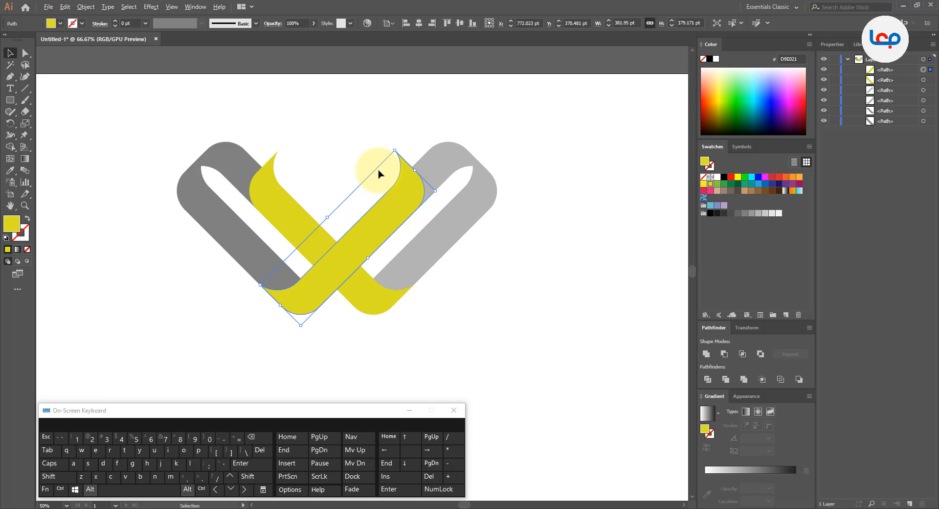
click(552, 261)
Step: Fill the outermost lower bands on both halves of the W with light gray CCCCCC
click(451, 242)
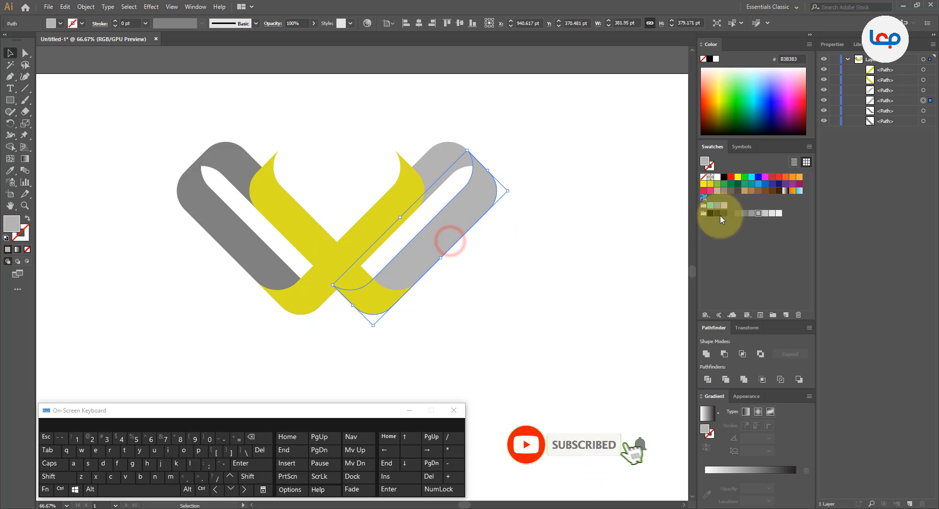
click(765, 213)
click(577, 240)
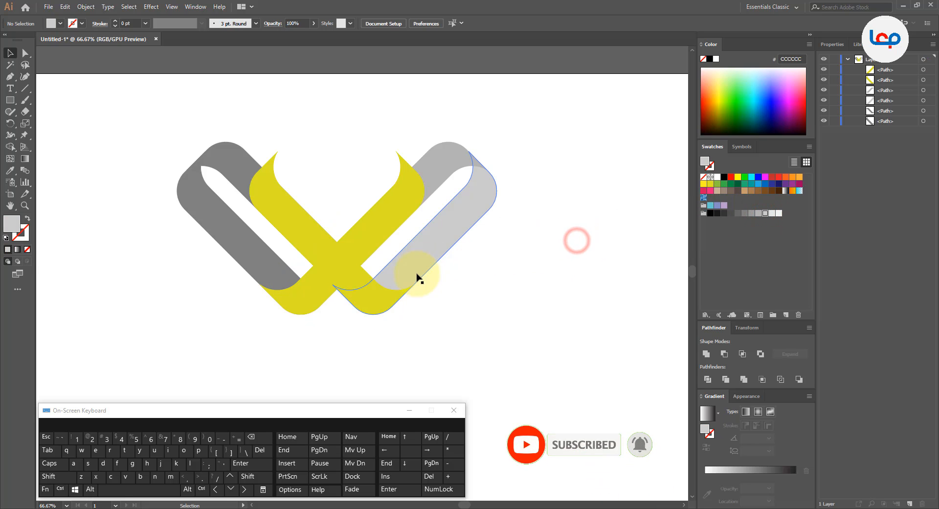
click(255, 259)
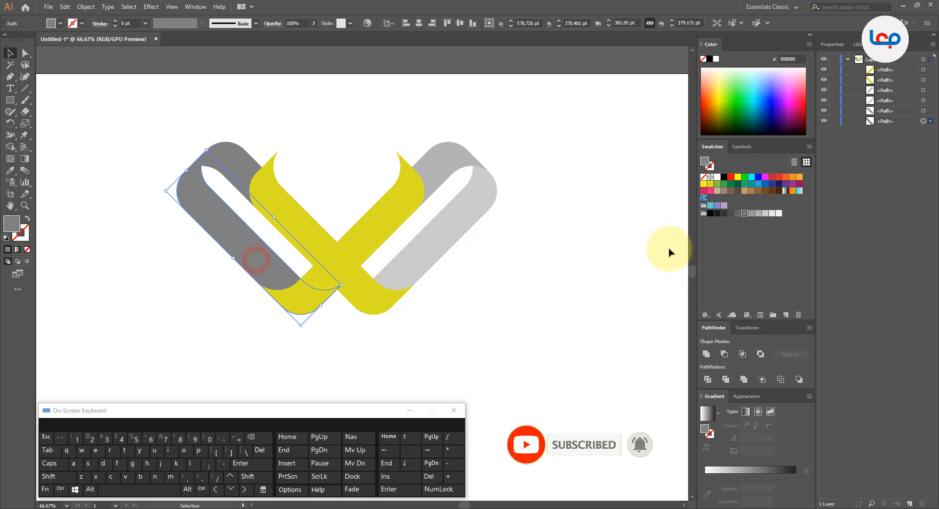
click(765, 215)
click(494, 255)
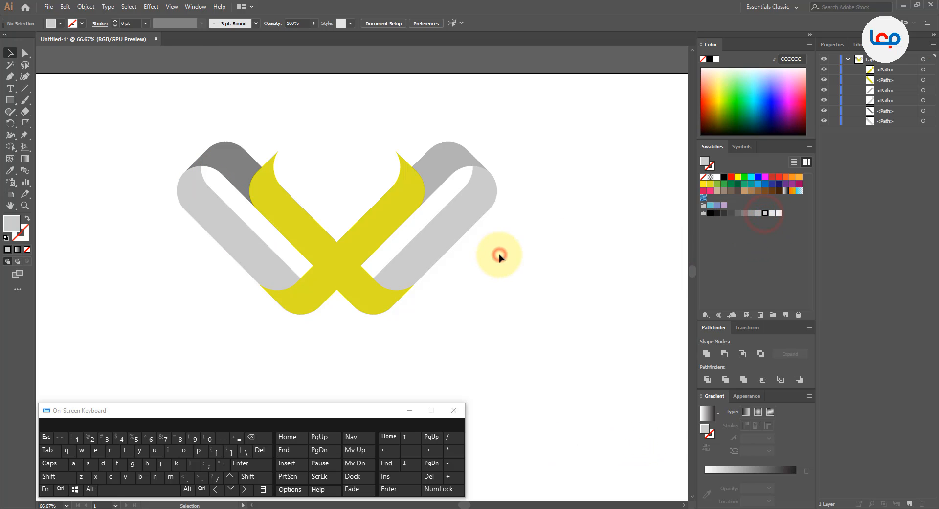
Step: Fill the upper back band on the right half of the W with dark gray 666666
scroll(367, 289, down, 1)
scroll(307, 311, up, 1)
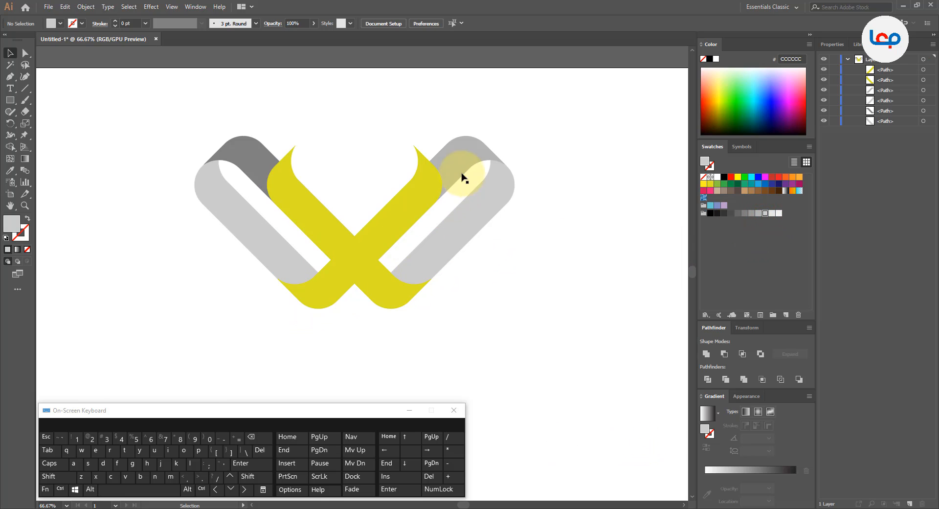
click(468, 150)
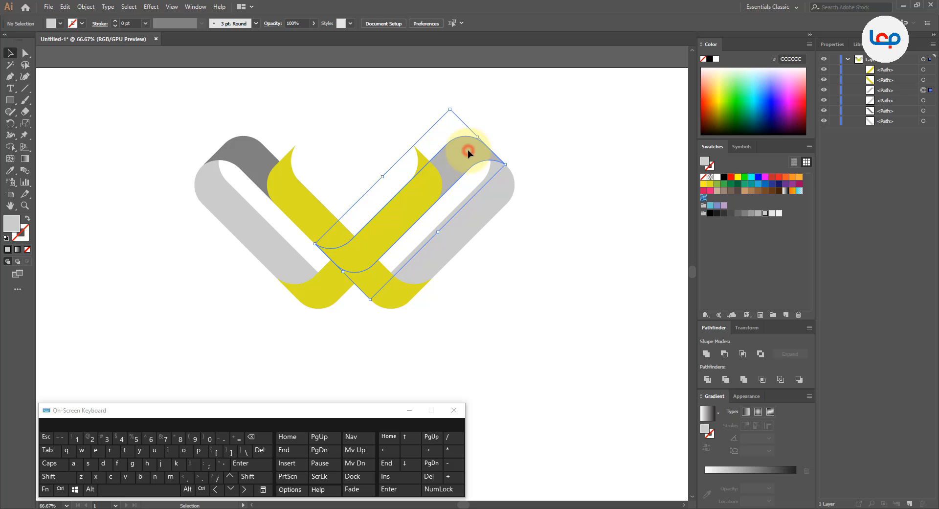
click(731, 214)
click(739, 216)
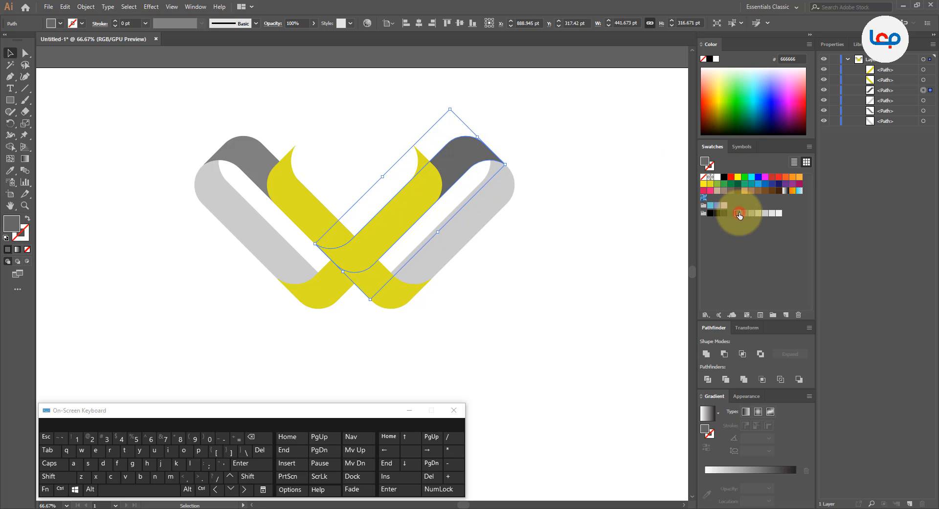
click(542, 230)
Step: Fill the upper back band on the left half of the W with dark gray 4D4D4D
click(245, 170)
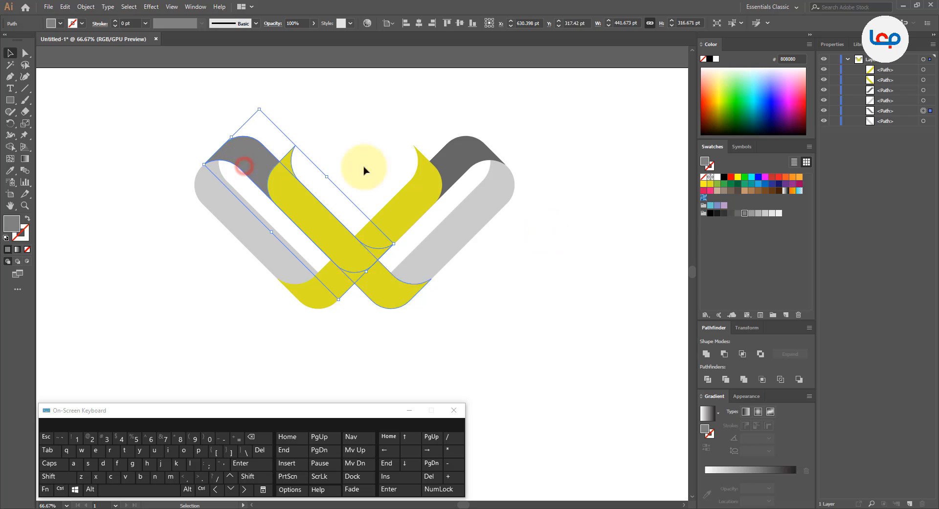
click(731, 213)
click(554, 215)
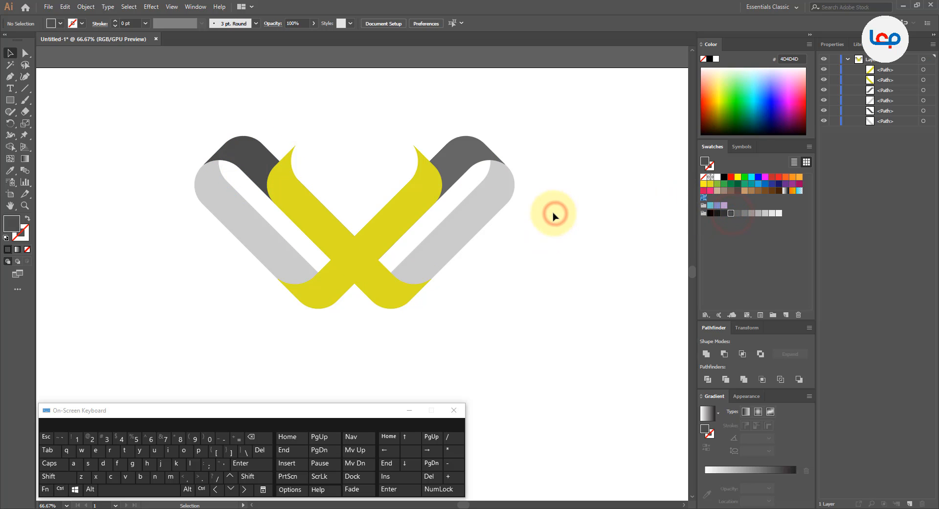
Step: Draw a circle about 239 pt in diameter from its center, between the tips of the two yellow bands
scroll(392, 218, down, 2)
click(446, 261)
scroll(367, 221, up, 1)
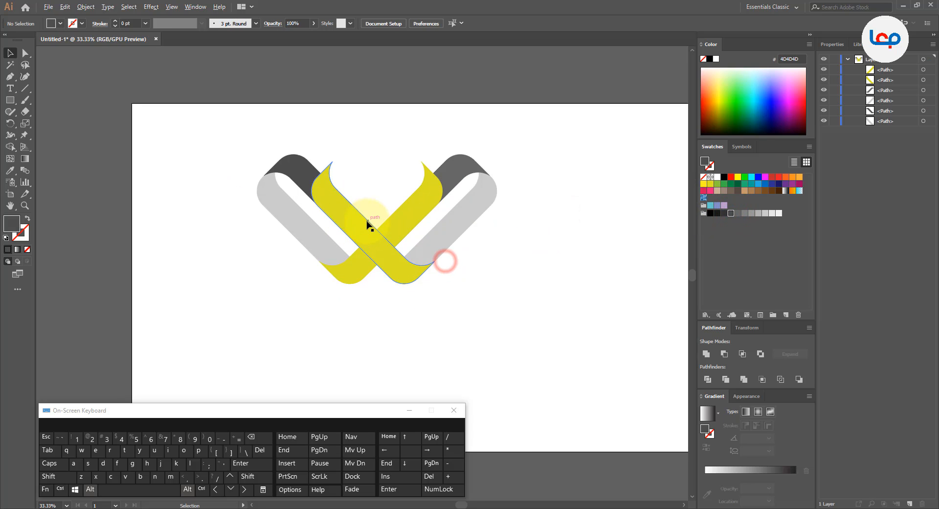
scroll(367, 223, up, 1)
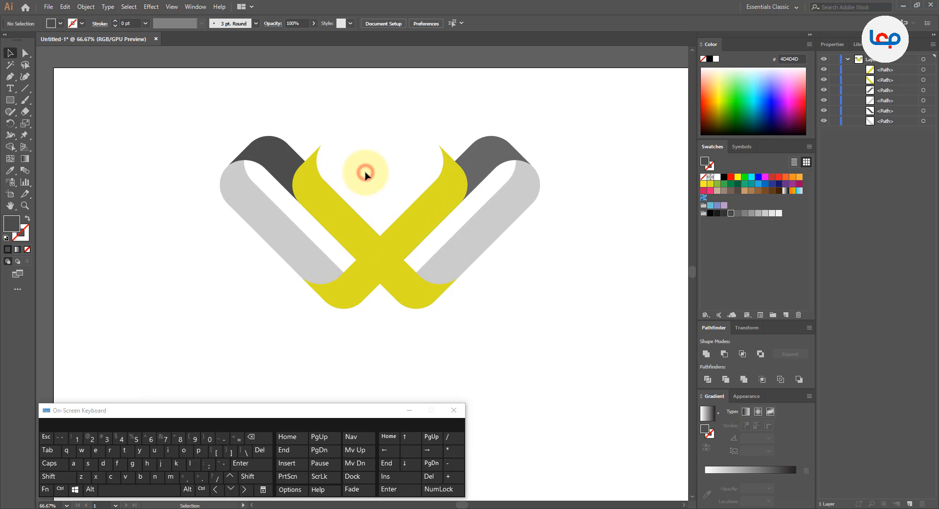
scroll(366, 175, down, 1)
scroll(368, 184, up, 1)
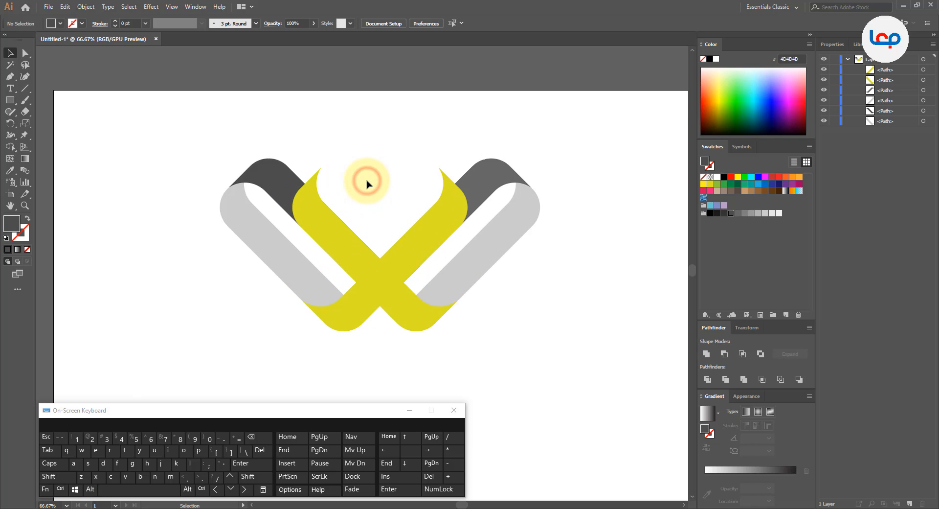
click(10, 100)
click(53, 124)
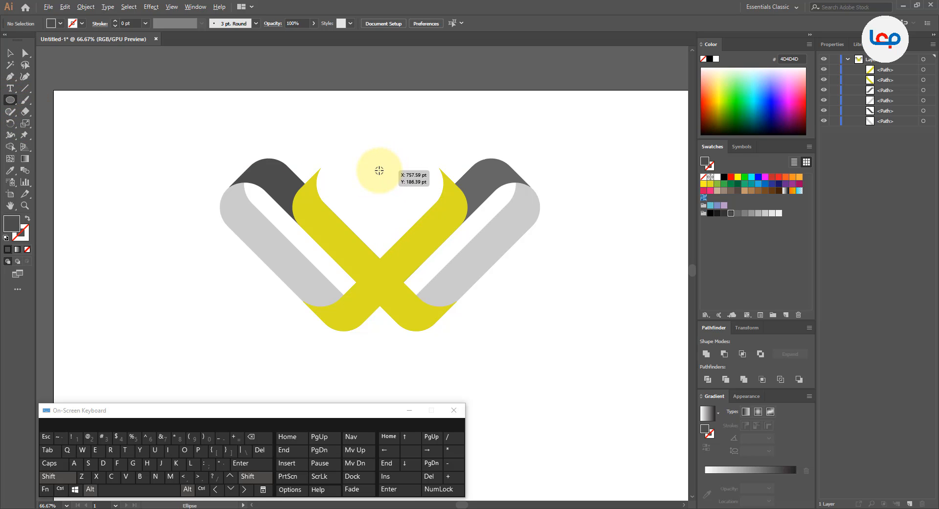
drag(381, 170, 390, 221)
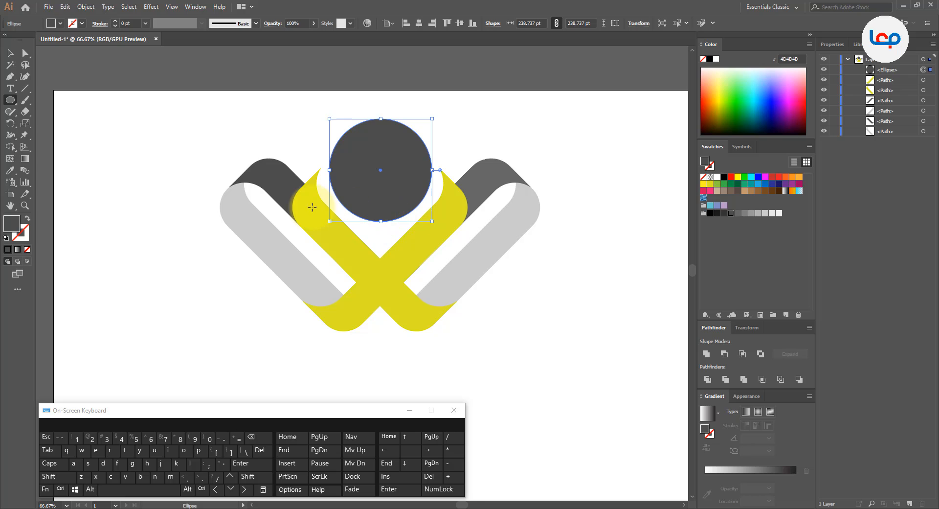
click(497, 132)
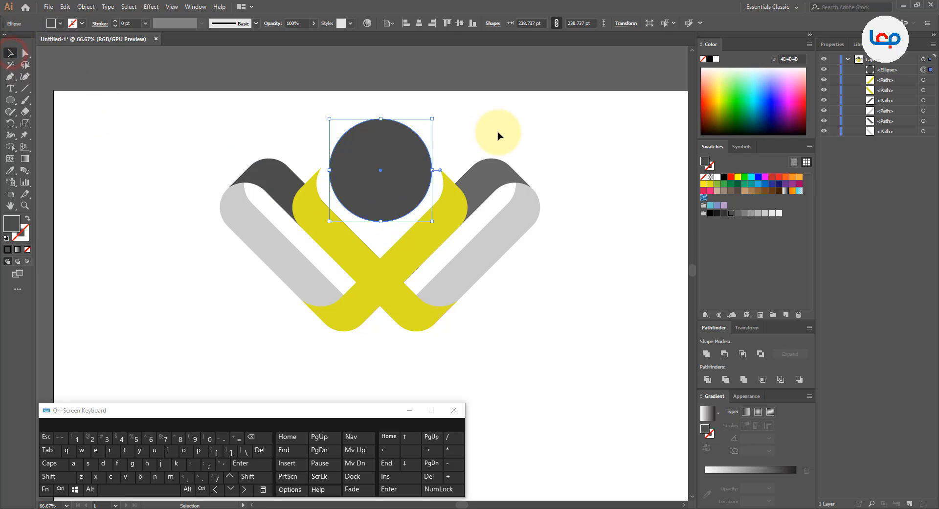
Step: Group the two crossing yellow bands
click(432, 238)
shift+click(346, 231)
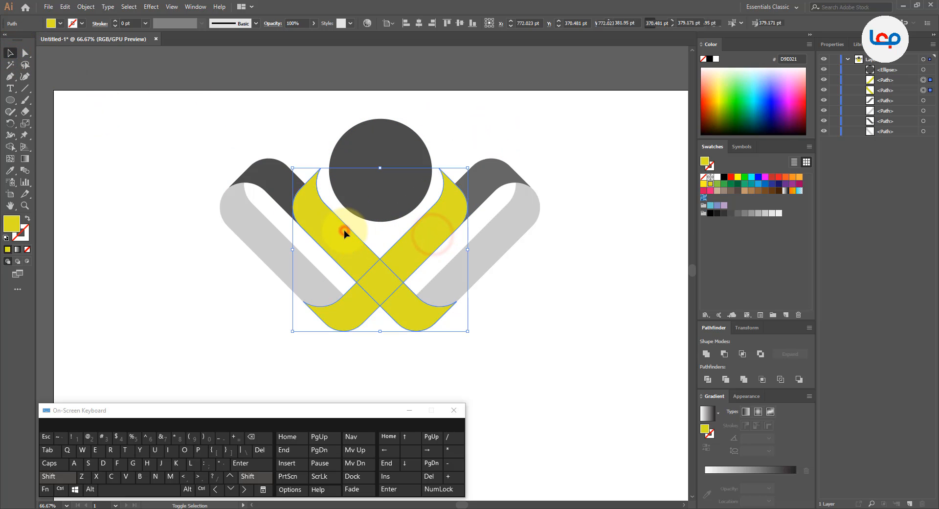
right_click(345, 235)
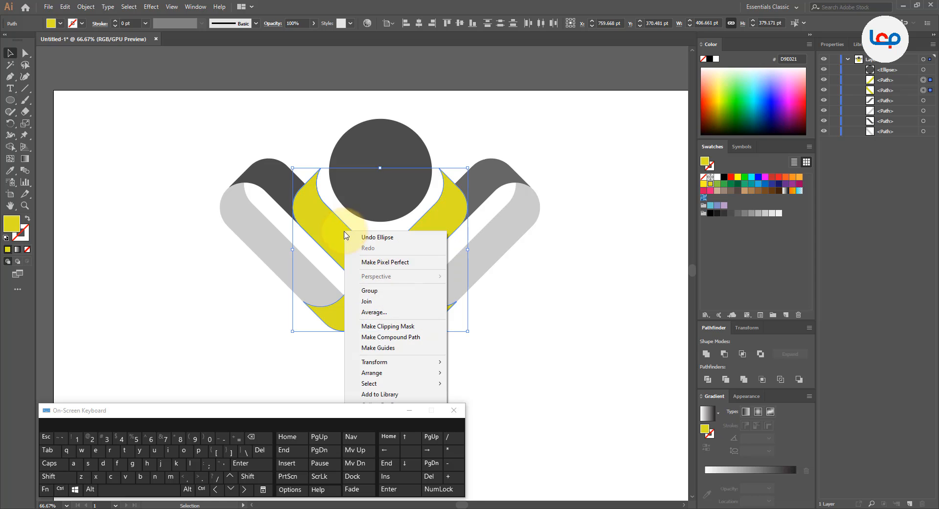
click(370, 290)
Step: Center the circle horizontally on the yellow band group, using the group as the key object
shift+click(390, 179)
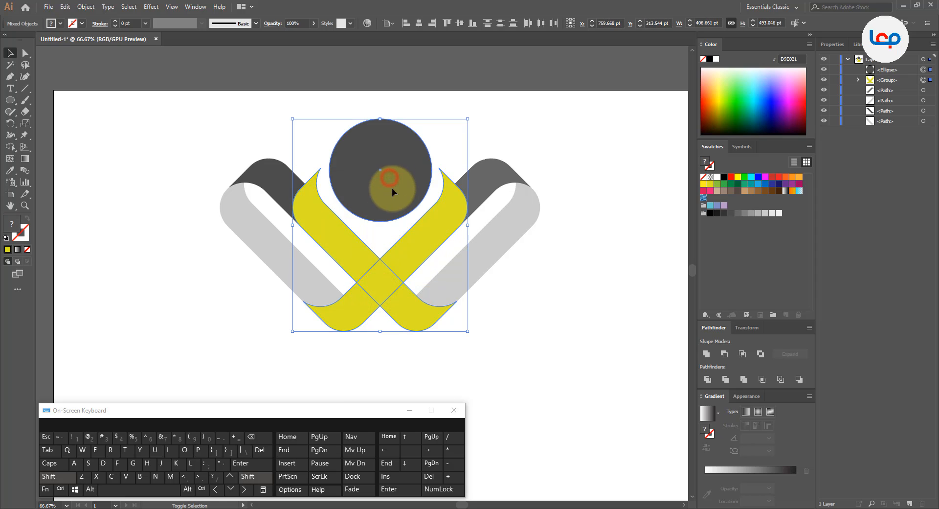
click(414, 246)
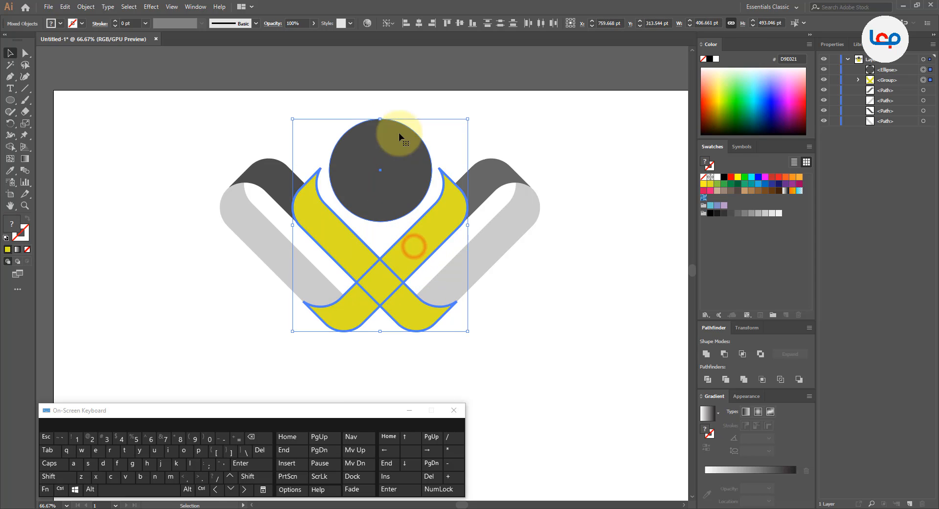
click(420, 23)
click(509, 113)
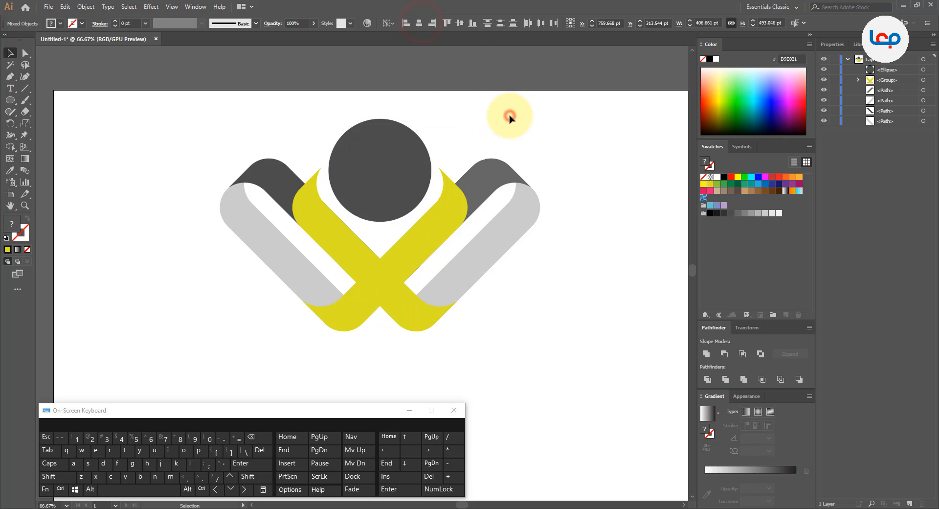
Step: Move the circle's bottom anchor point straight down about 65 pt to stretch it into an inverted drop
click(392, 166)
click(25, 53)
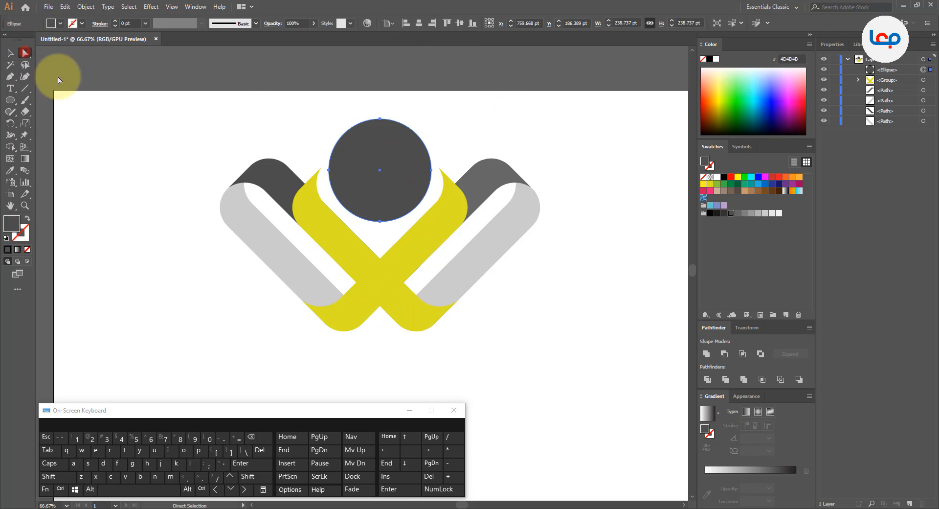
scroll(380, 229, up, 1)
click(377, 217)
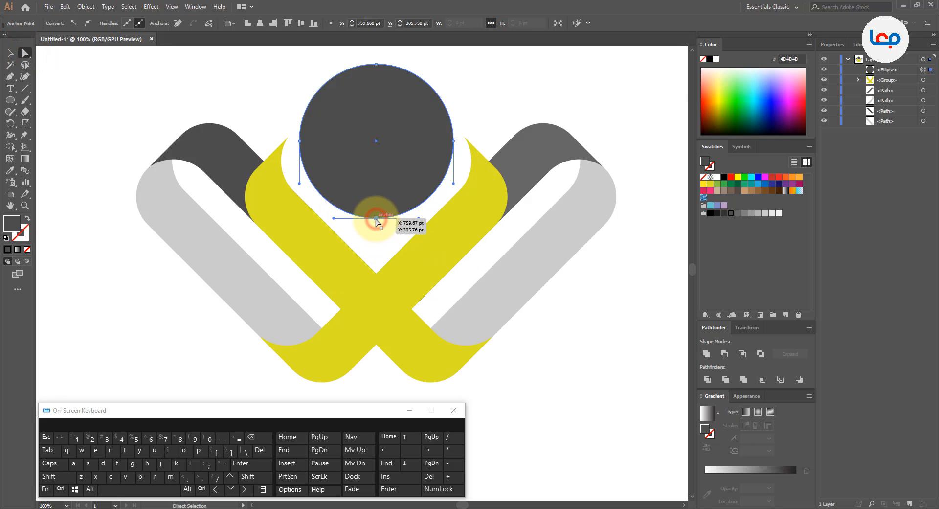
drag(376, 219, 377, 258)
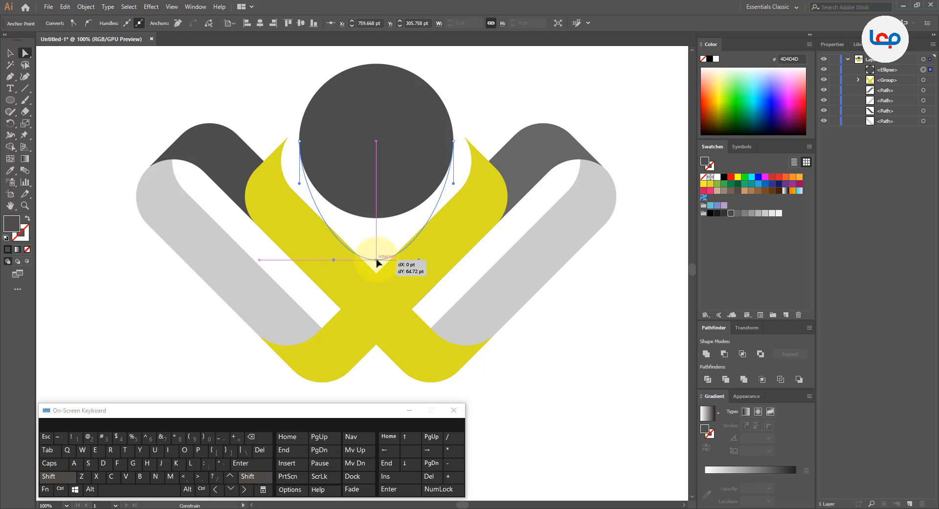
drag(377, 263, 377, 262)
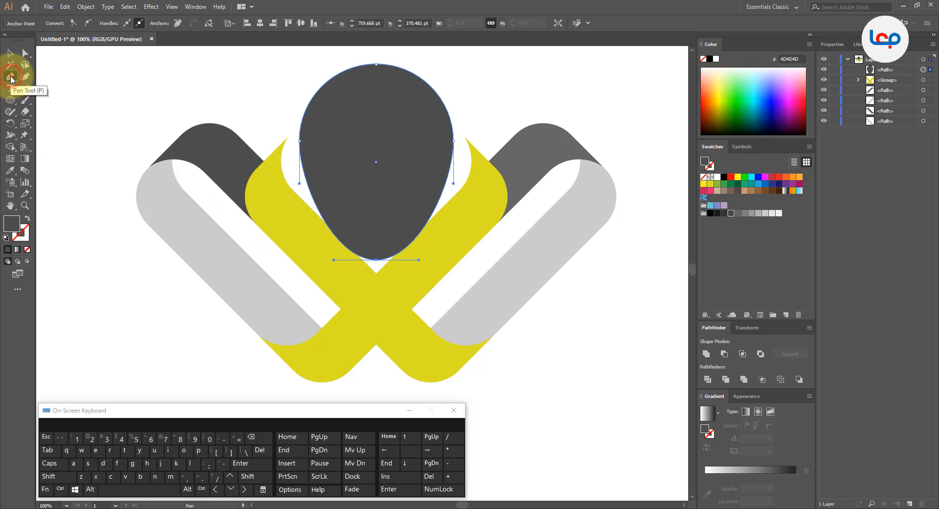
Step: Convert the drop shape's bottom anchor point to a sharp corner with the Anchor Point tool
drag(11, 78, 29, 109)
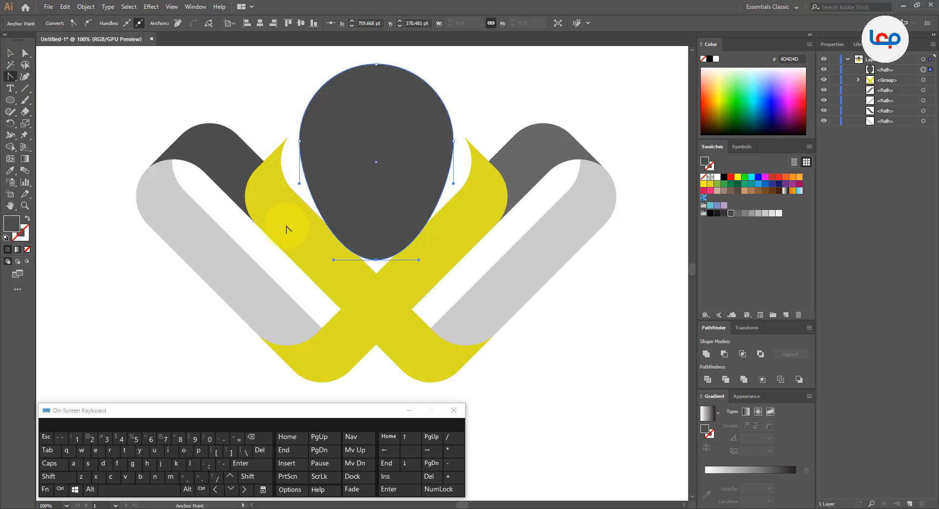
click(377, 261)
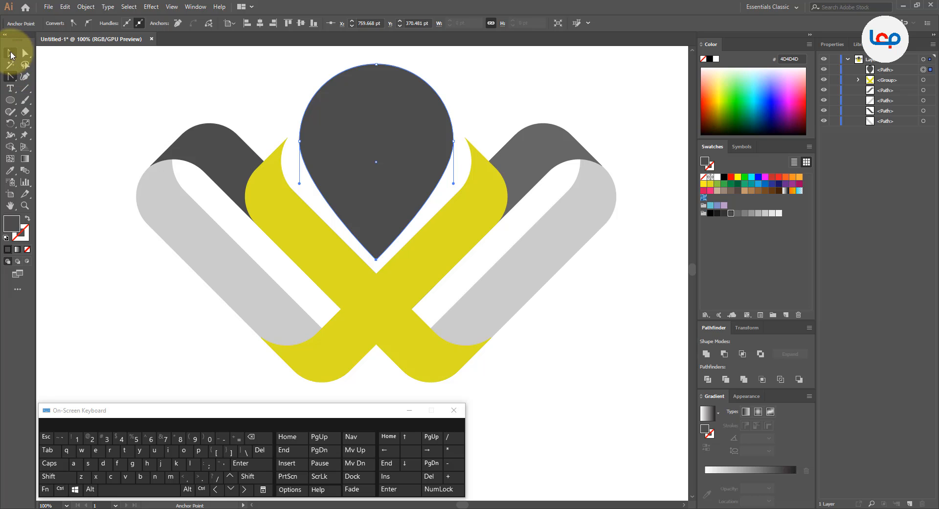
click(11, 54)
click(279, 92)
scroll(358, 156, down, 3)
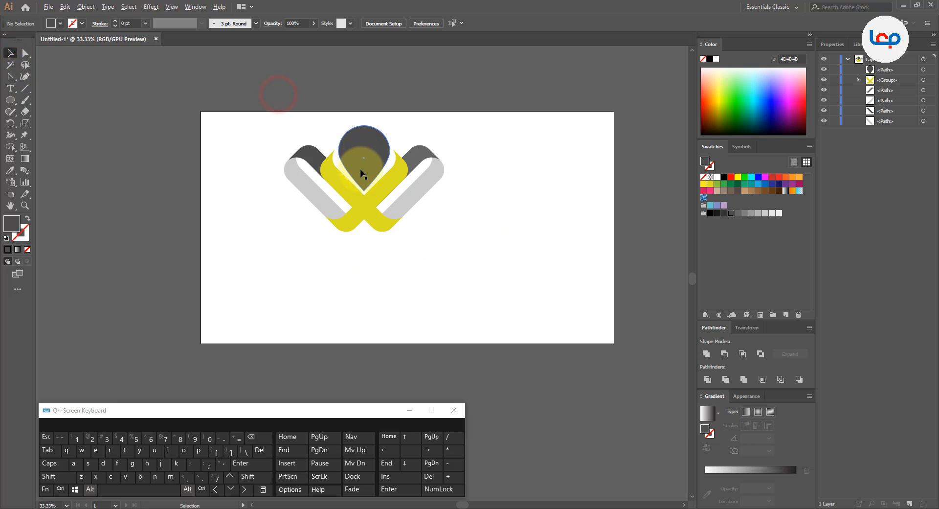
scroll(310, 189, down, 2)
scroll(359, 212, up, 2)
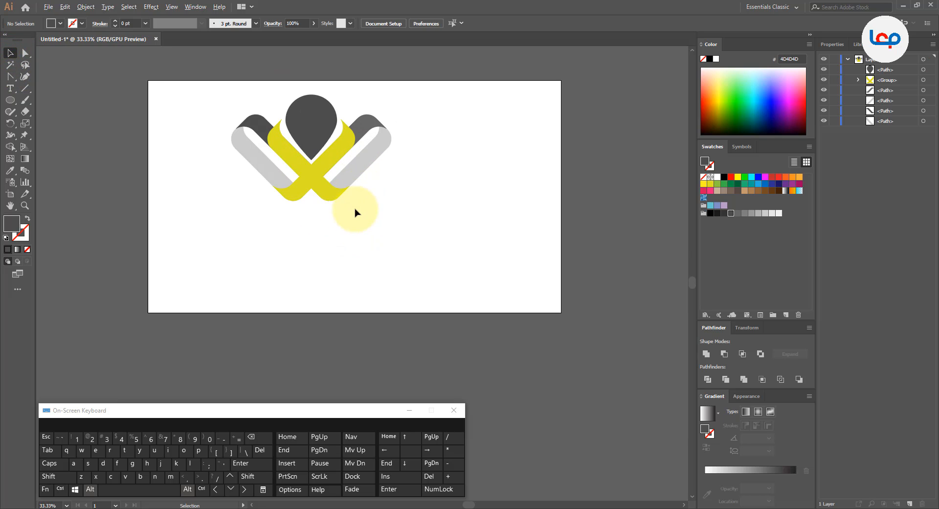
Step: Fill the drop shape with the crimson swatch D4145A
click(308, 137)
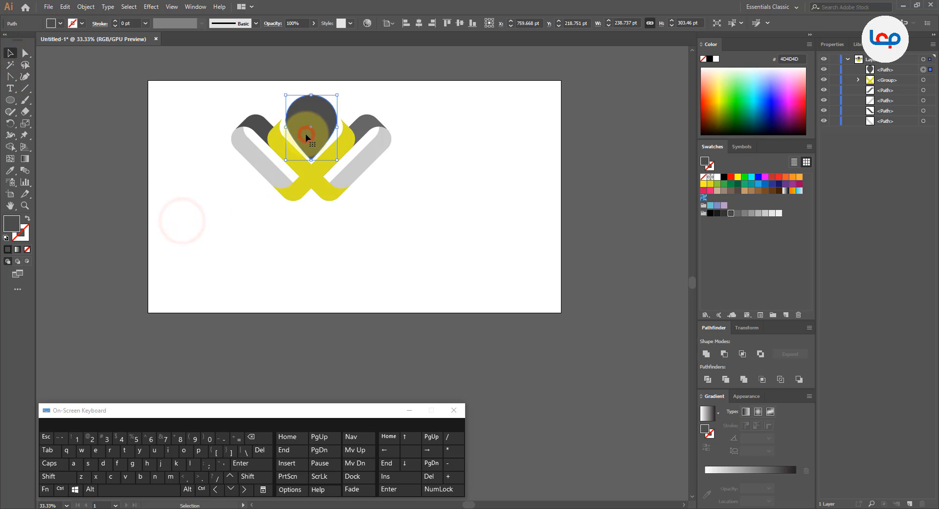
click(704, 191)
click(404, 219)
Step: Move the whole logo toward the middle of the artboard and enlarge it proportionally to about 1013 by 672 pt
scroll(404, 219, down, 1)
drag(394, 240, 357, 206)
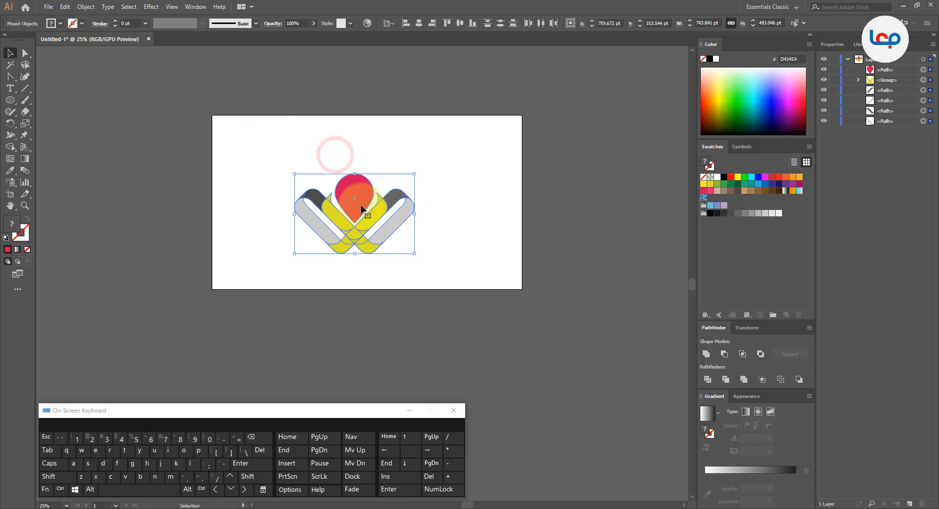
drag(415, 175, 231, 283)
key(ctrl+=)
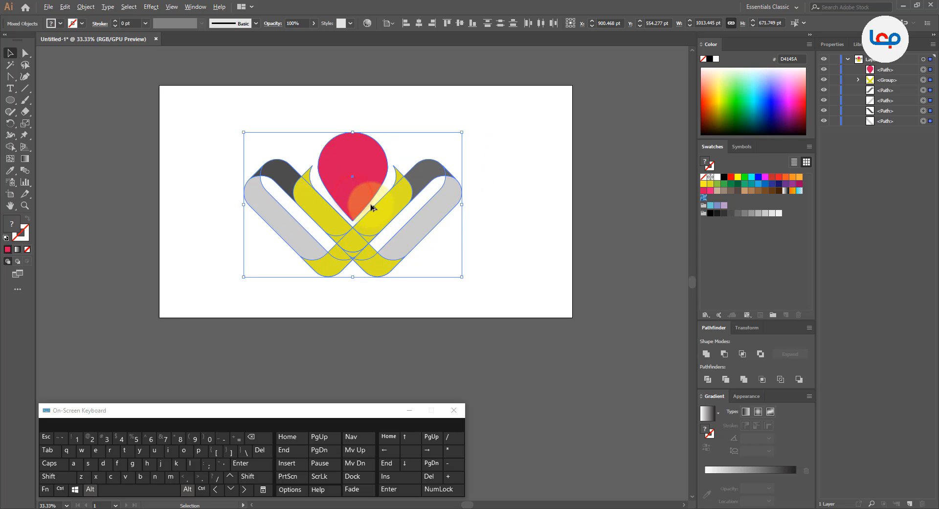
click(490, 205)
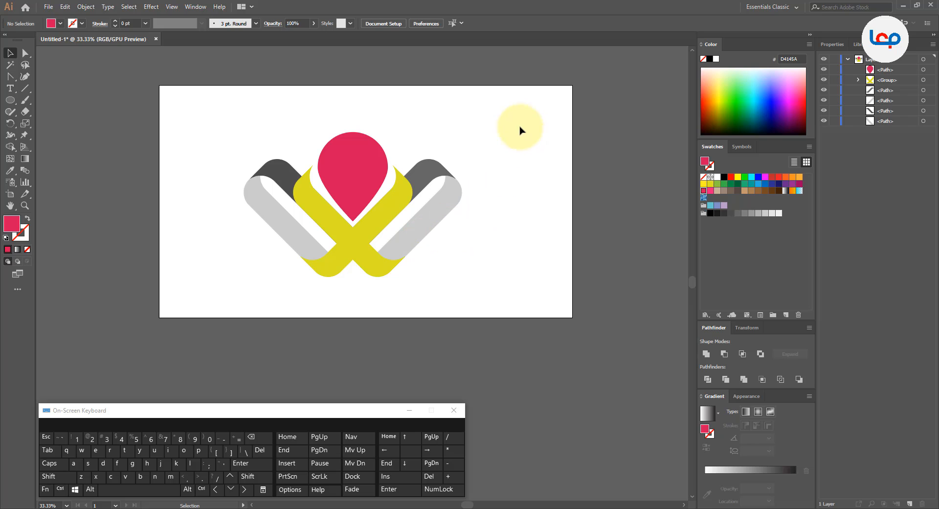
Step: Group the whole logo and center it horizontally and vertically on the artboard
drag(518, 123, 234, 270)
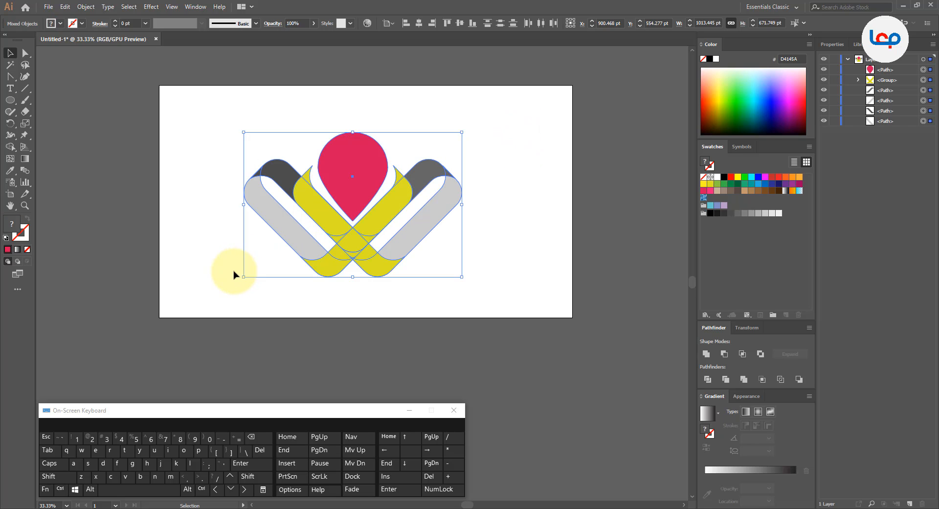
right_click(371, 162)
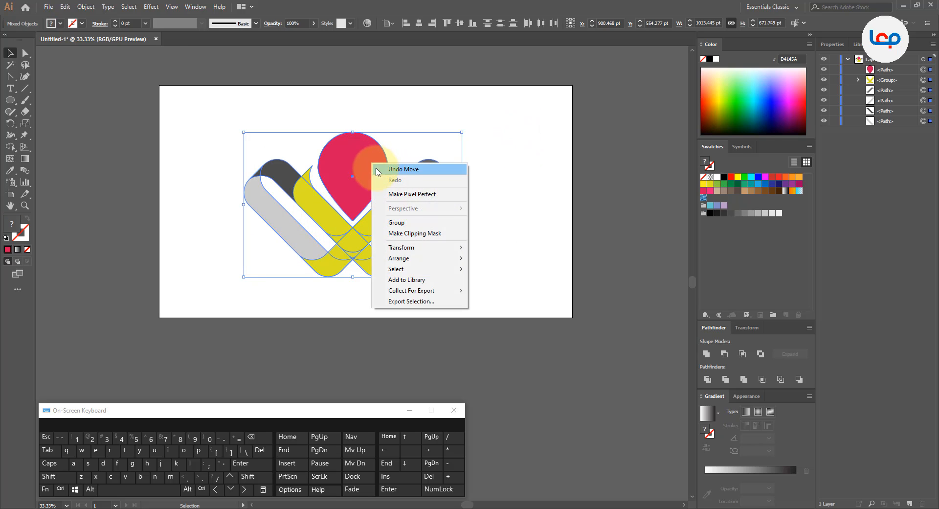
click(404, 222)
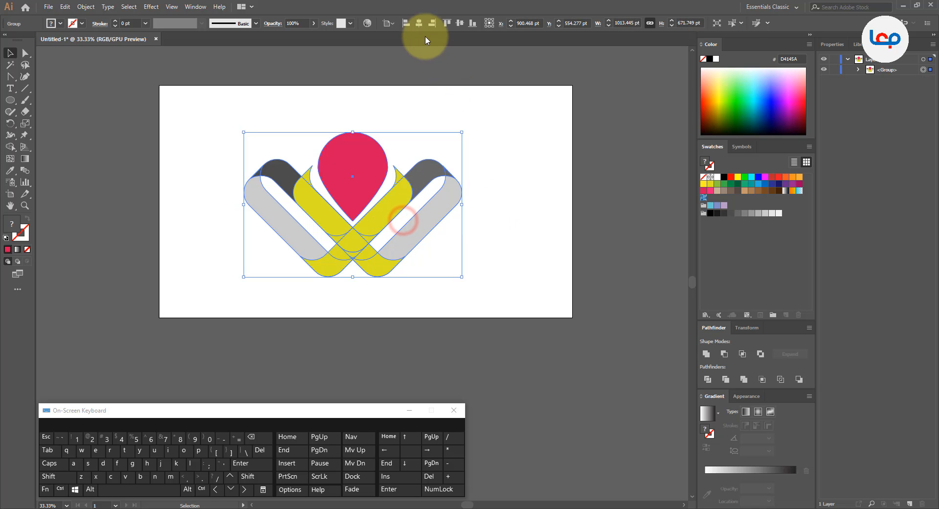
click(419, 23)
click(459, 27)
click(525, 135)
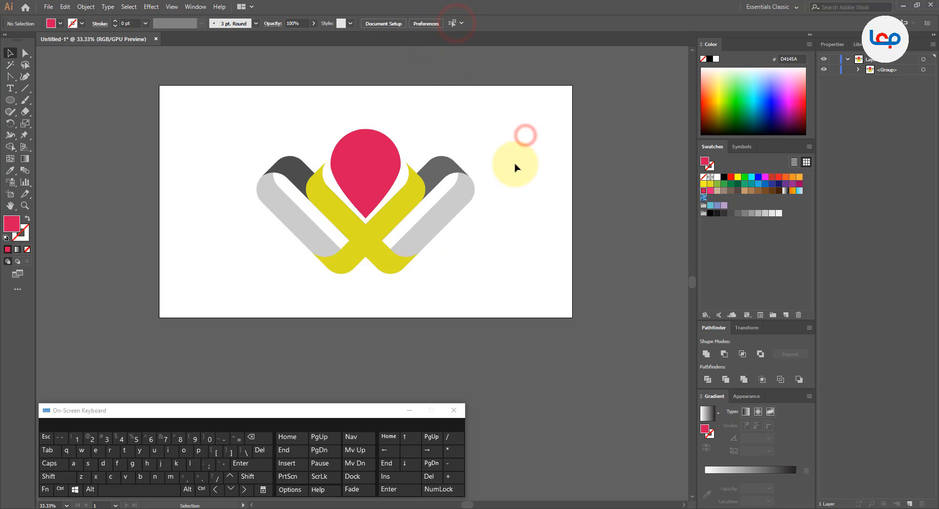
Step: Draw a downward-bulging curve with the Pen tool across the left light gray band, just above its rounded lower end
scroll(387, 175, up, 1)
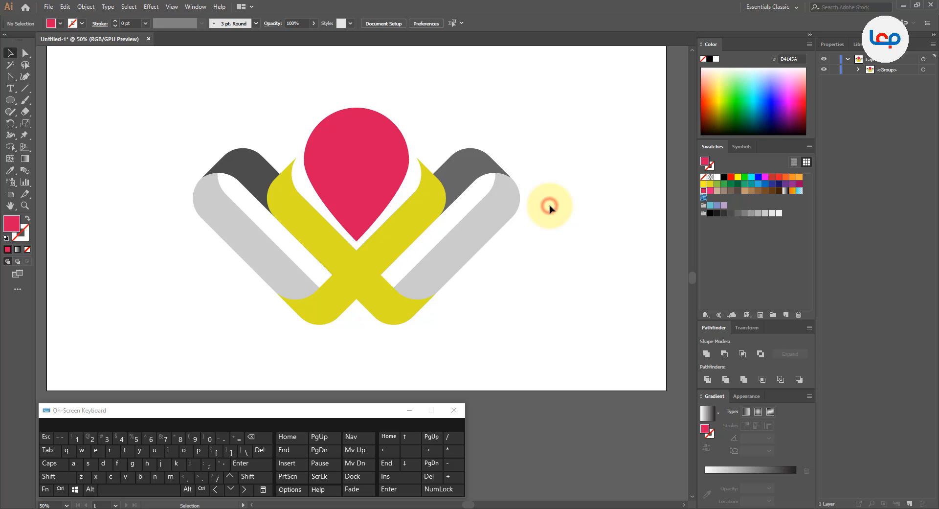
drag(367, 196, 363, 181)
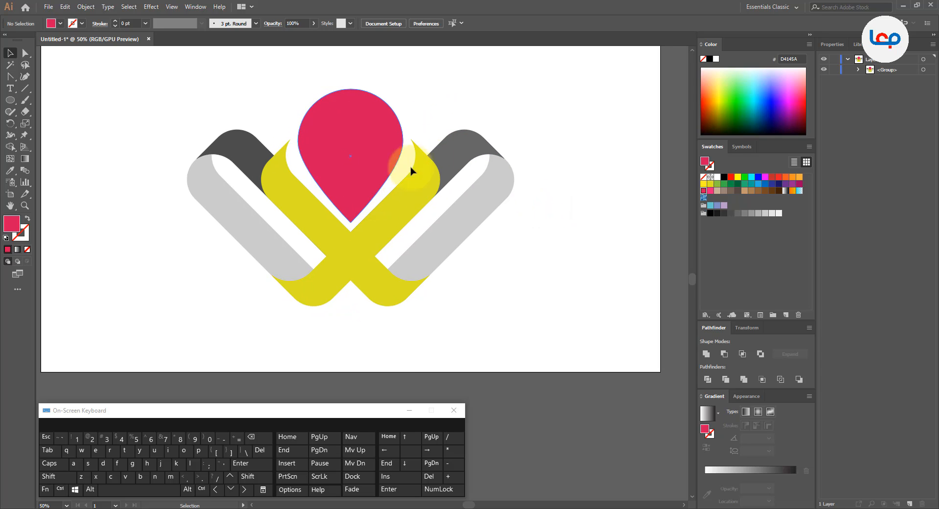
alt+scroll(331, 297, up, 2)
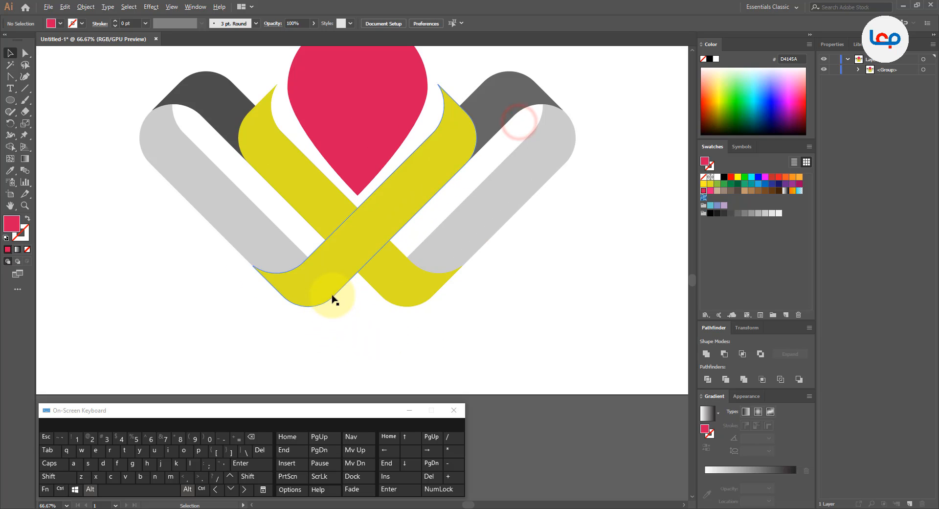
alt+scroll(367, 314, down, 1)
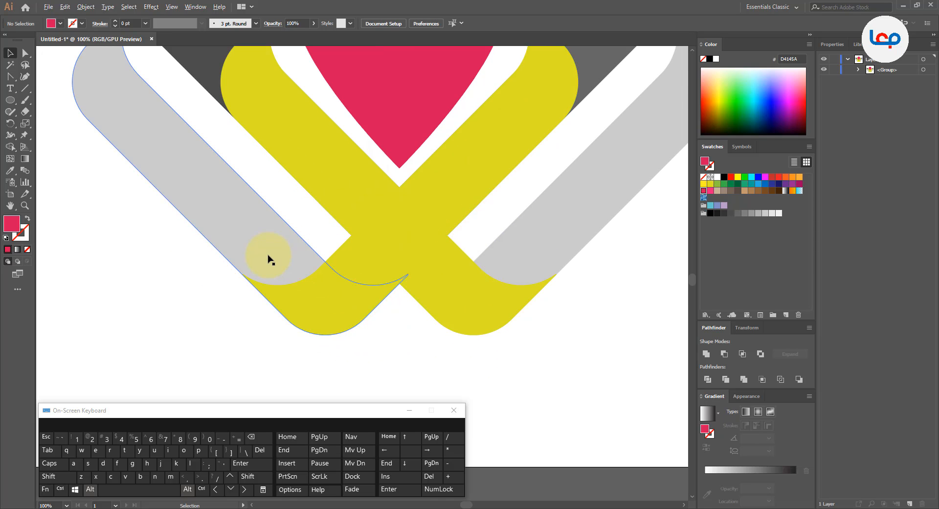
alt+scroll(164, 303, up, 2)
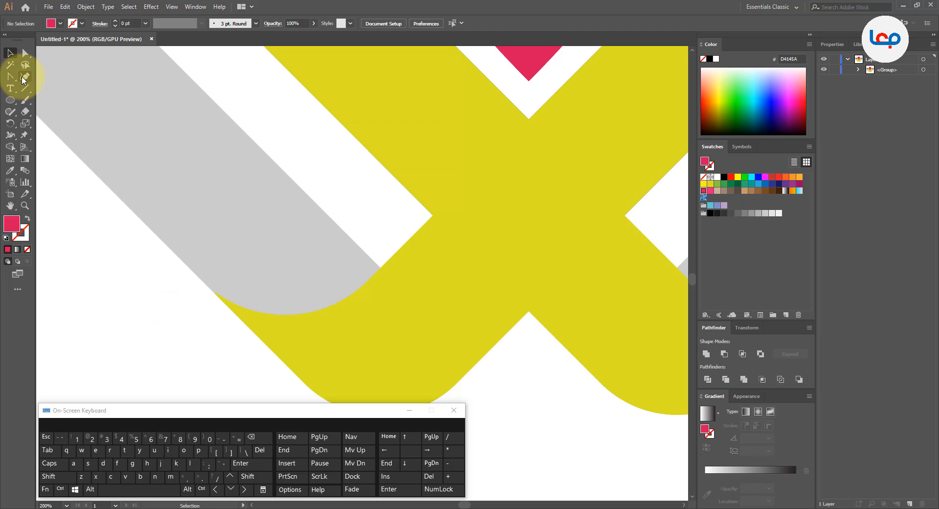
drag(10, 79, 40, 74)
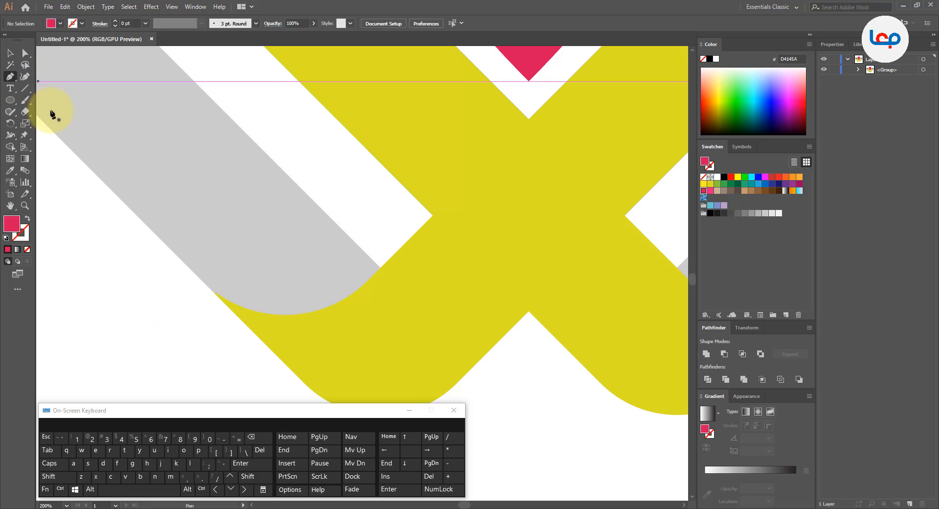
click(197, 275)
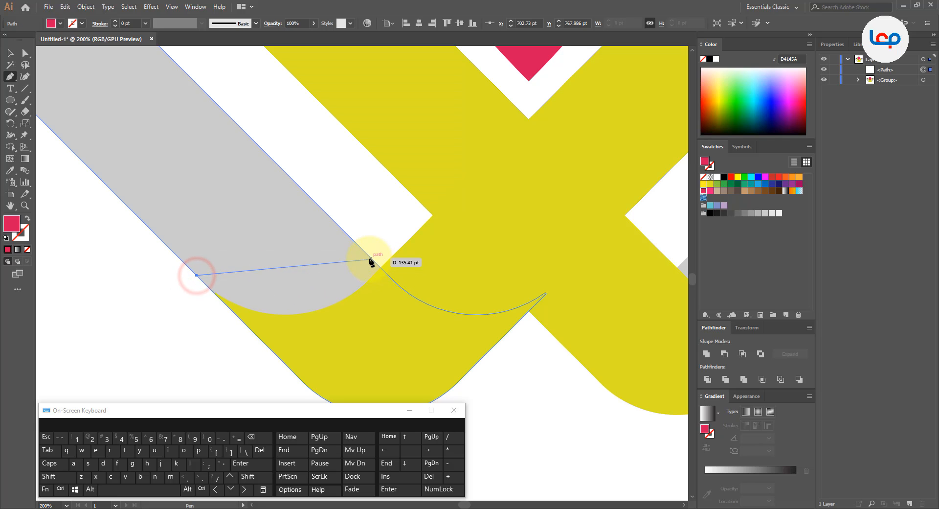
drag(369, 256, 394, 182)
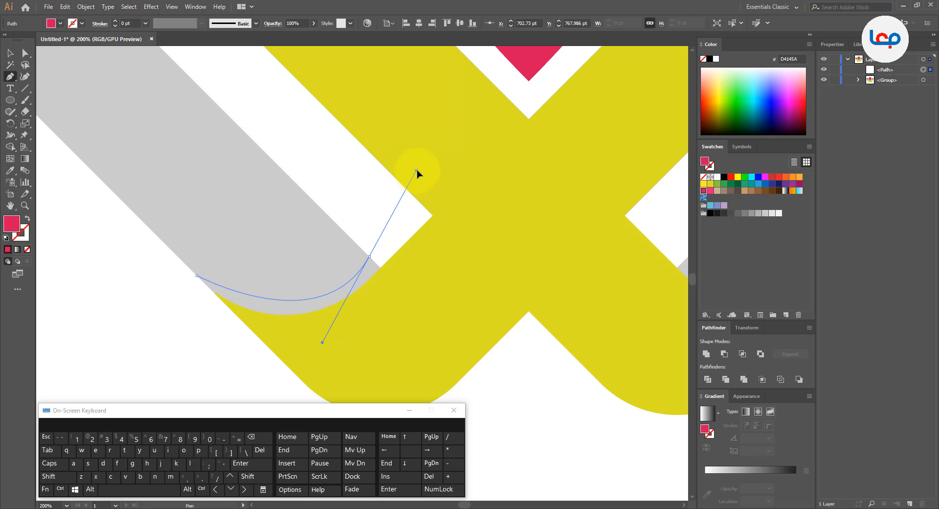
drag(417, 172, 417, 170)
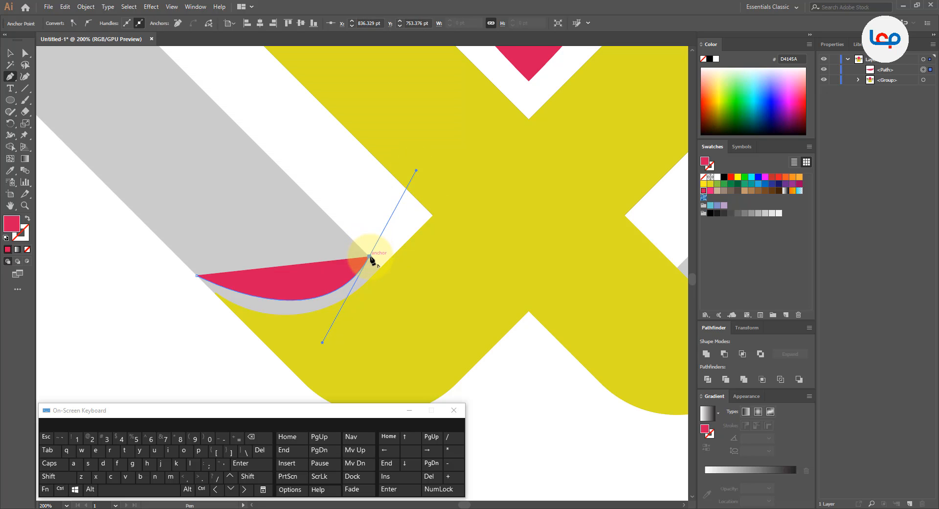
Step: Close the curve into a filled shape with straight segments crossing the gray band above it and extending past both band edges
click(369, 256)
click(354, 210)
click(312, 215)
click(233, 246)
click(154, 278)
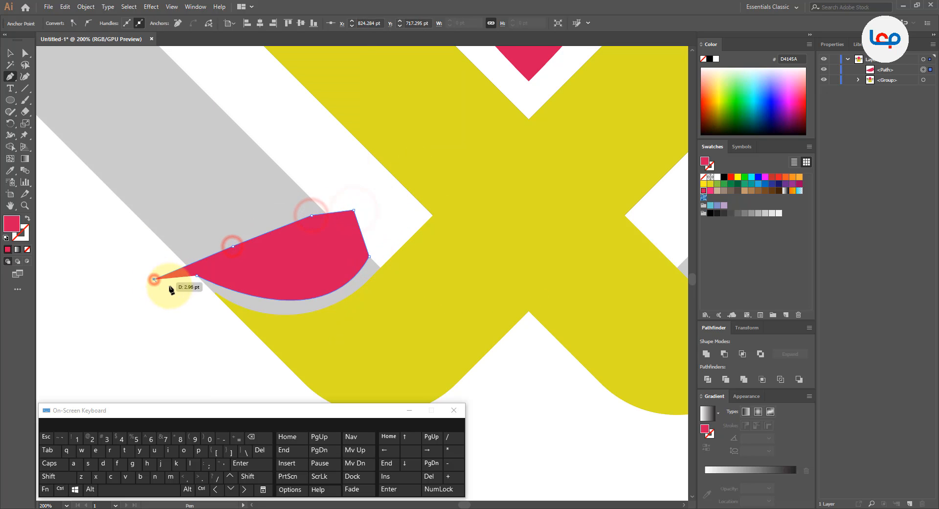
click(197, 277)
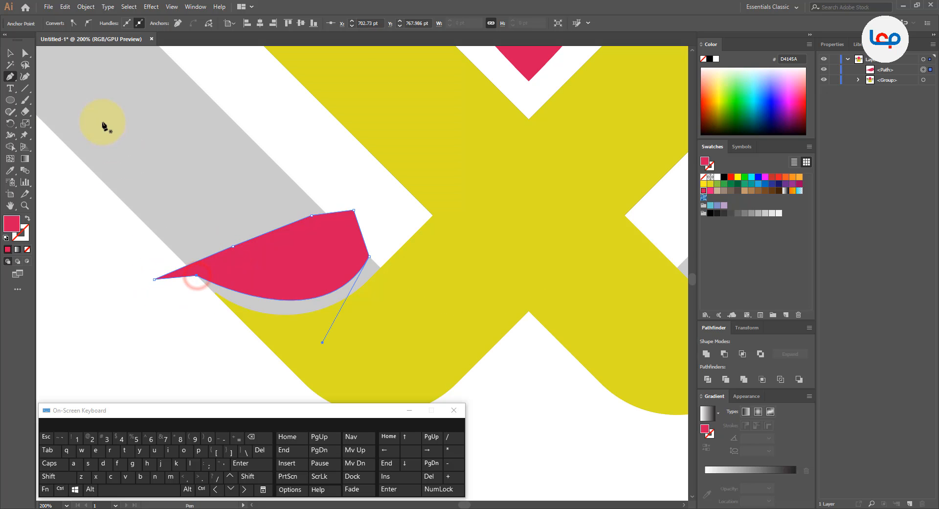
Step: Merge the drawn shape into the left light gray band with the Shape Builder and remove its parts outside the band
click(11, 53)
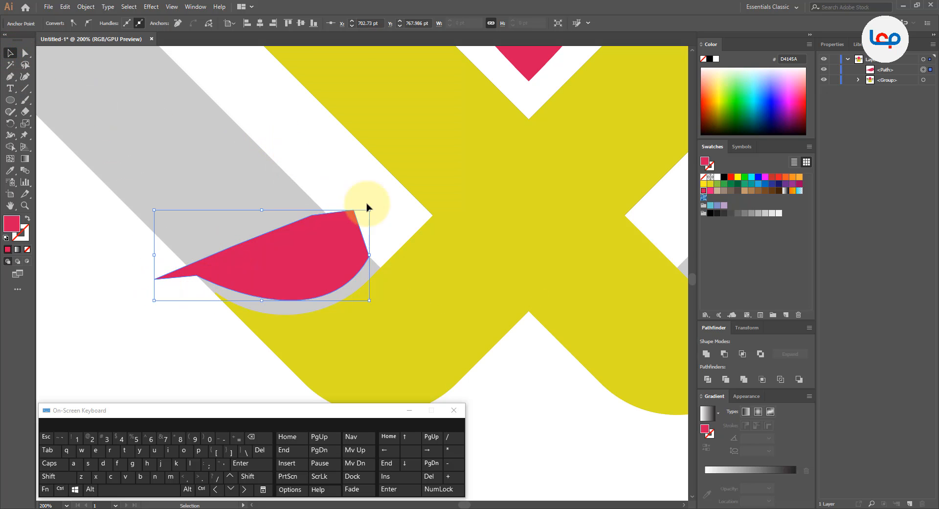
drag(352, 184, 297, 261)
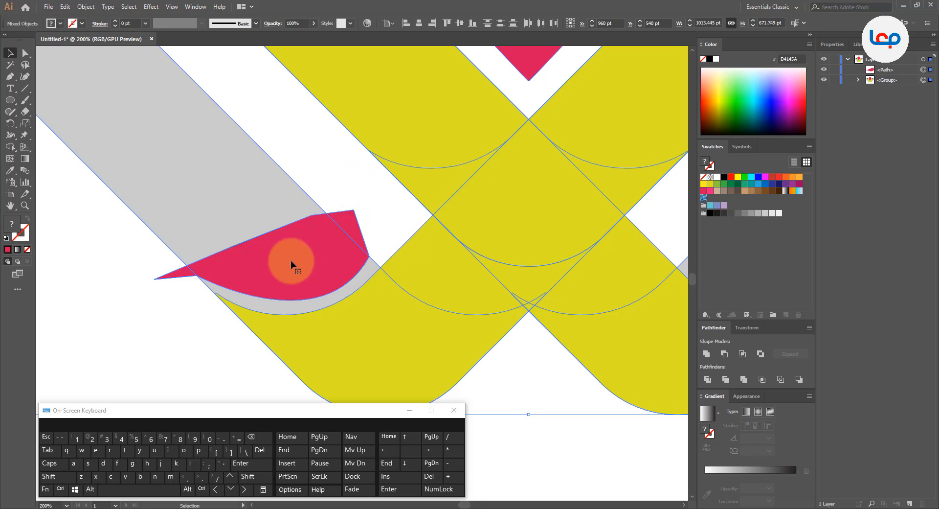
click(10, 148)
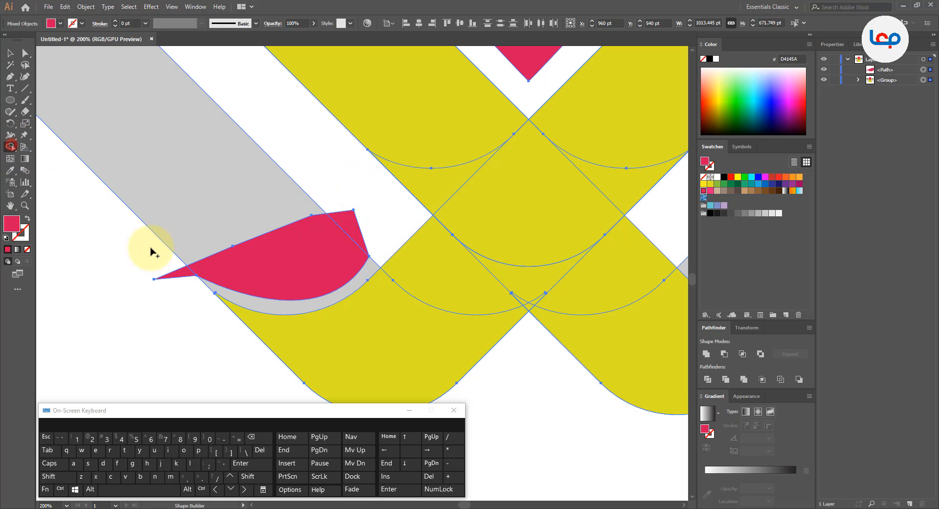
mouse_move(180, 269)
mouse_down()
mouse_move(362, 235)
mouse_move(358, 225)
mouse_move(267, 224)
mouse_move(278, 240)
mouse_up()
scroll(278, 240, down, 1)
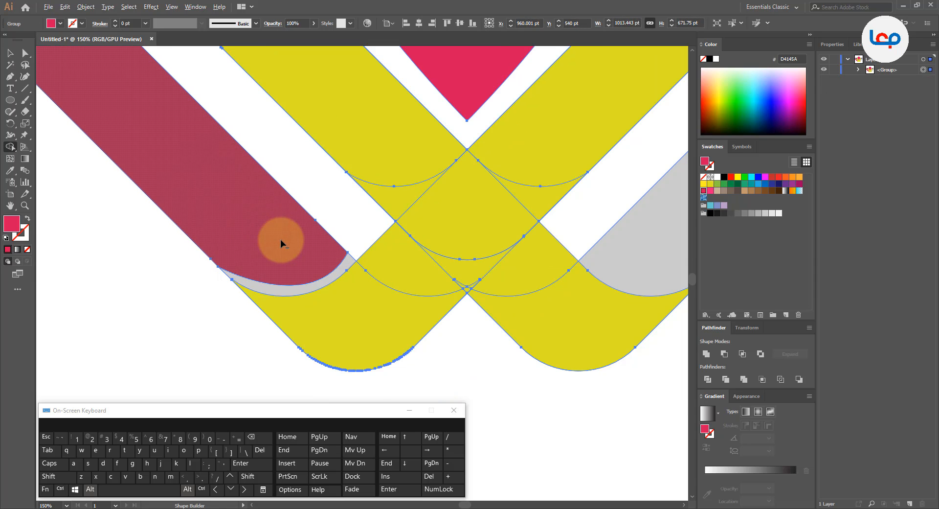
scroll(315, 289, up, 1)
Step: Turn the thin strip below the band's curve and the left yellow fold beneath it into separate crimson pieces with the Shape Builder
click(313, 289)
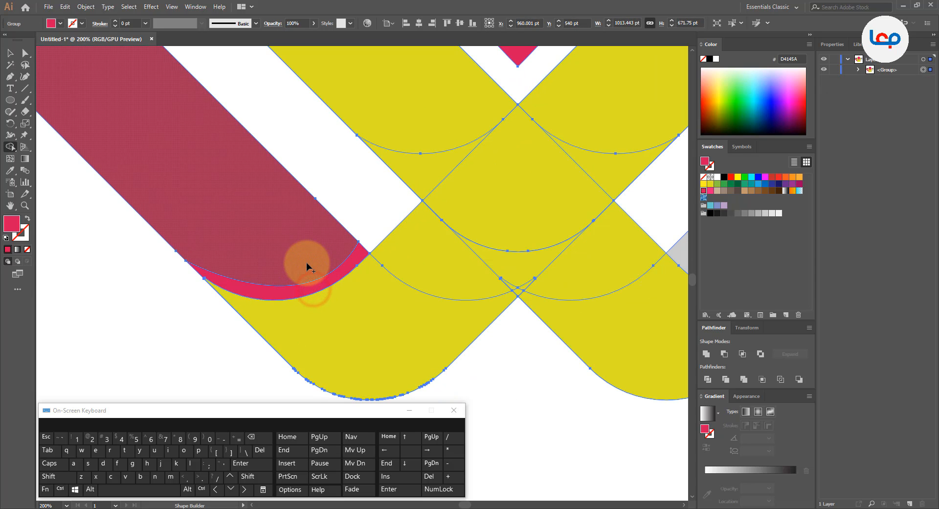
scroll(310, 268, down, 3)
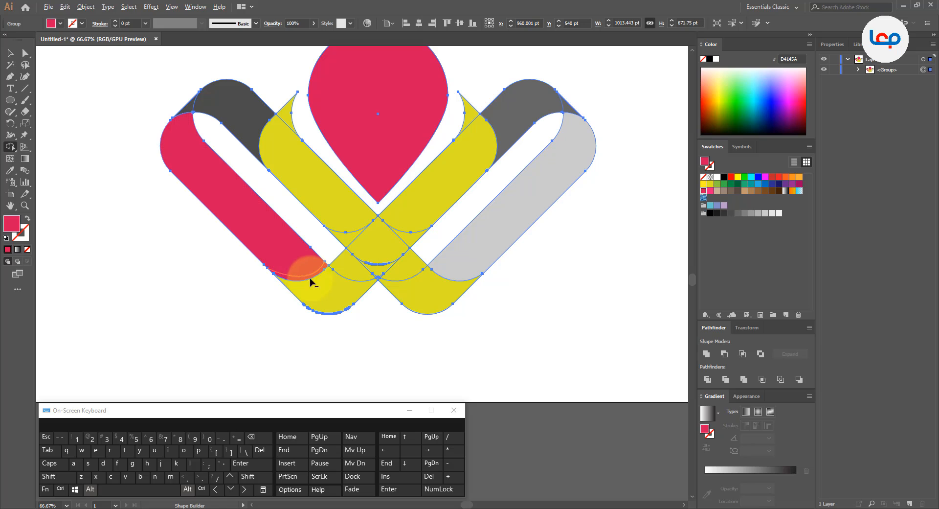
click(317, 291)
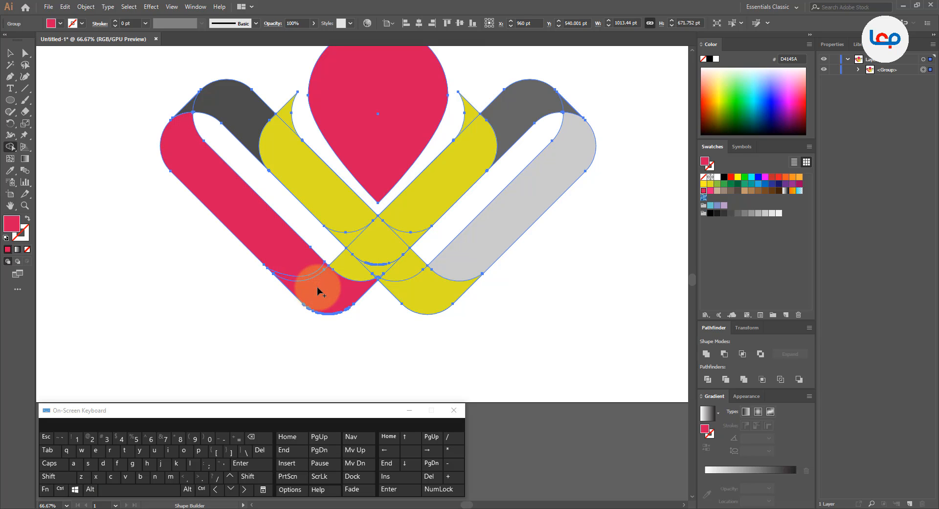
click(9, 52)
click(115, 198)
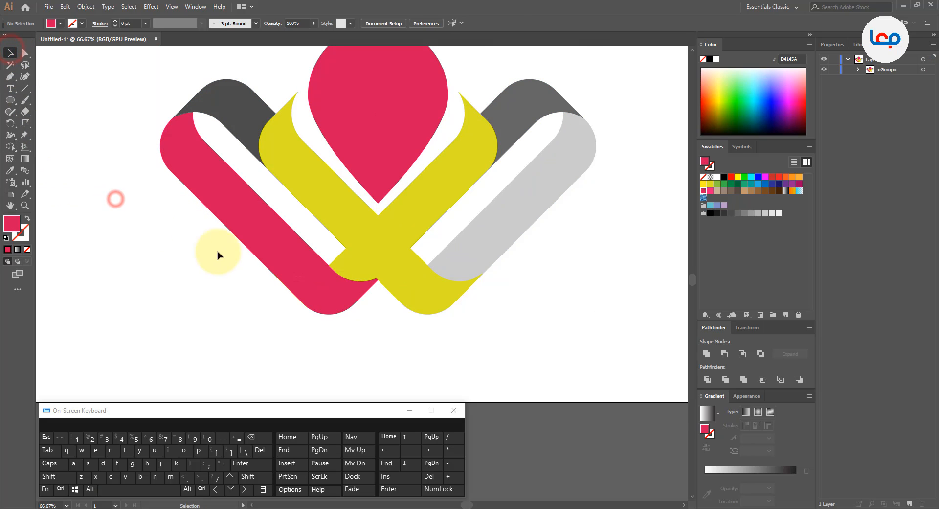
Step: Ungroup the logo into its separate shapes
scroll(220, 264, down, 1)
scroll(266, 264, up, 1)
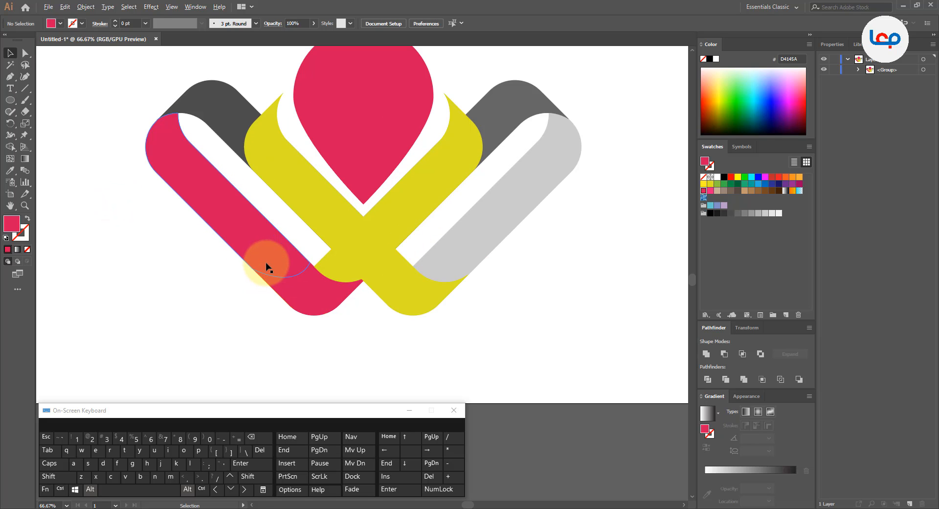
click(265, 262)
right_click(266, 262)
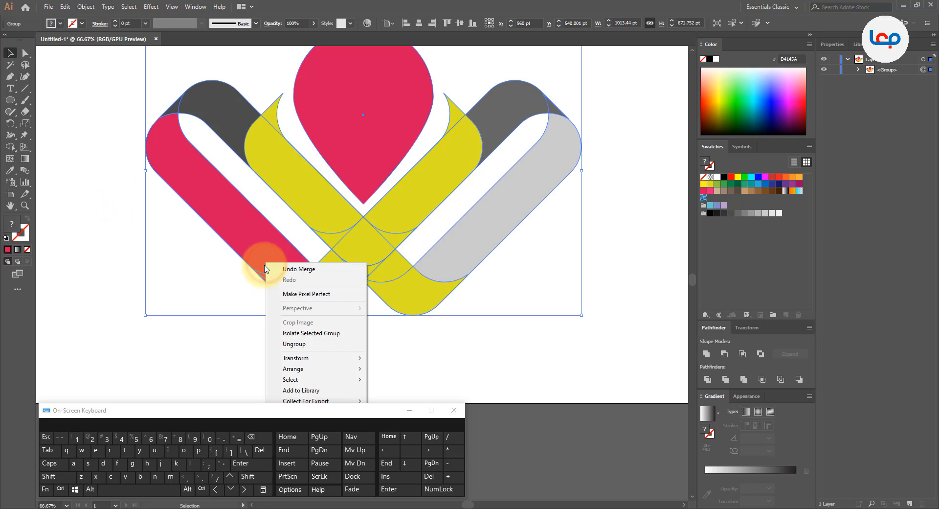
click(293, 342)
Step: Recolor the long left crimson band with the light gray CCCCCC sampled from the matching right band
click(246, 234)
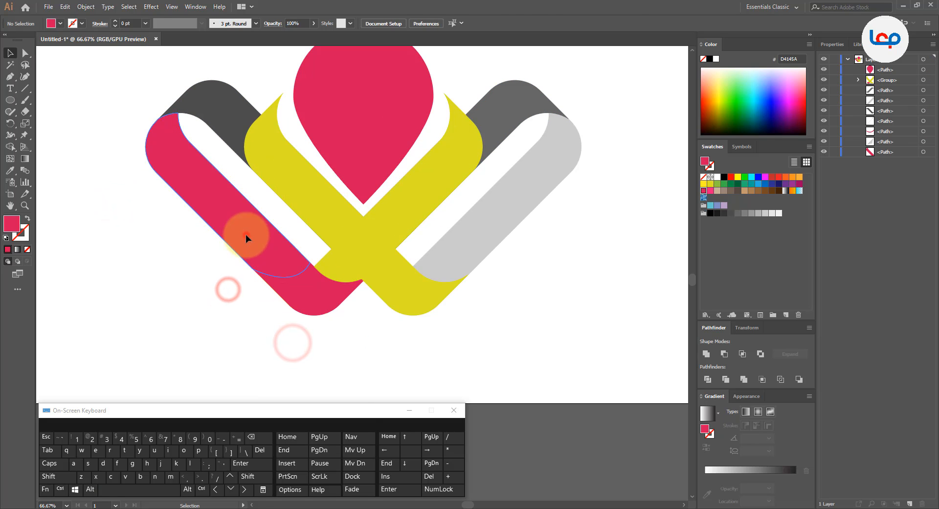
click(10, 170)
click(465, 223)
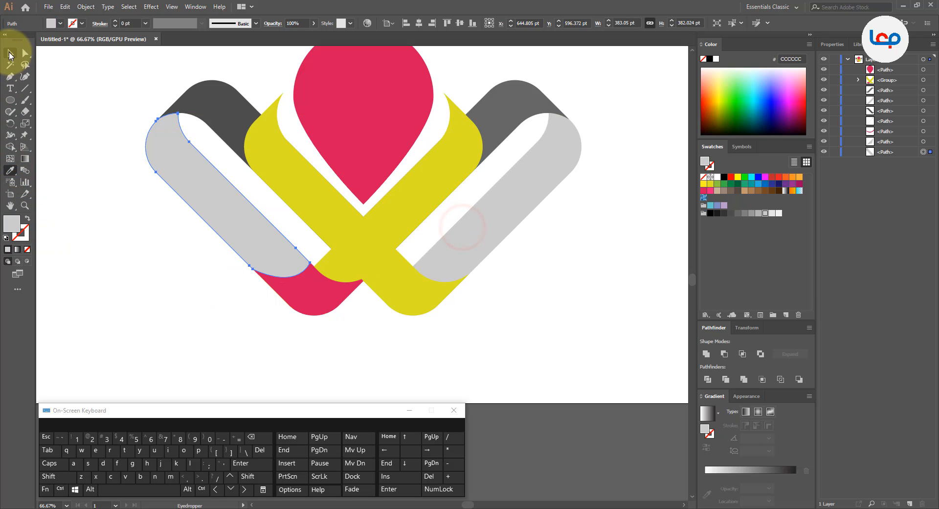
Step: Recolor the thin crimson strip under the curved end of the left light gray band black (000000)
click(10, 52)
click(100, 204)
scroll(317, 297, up, 1)
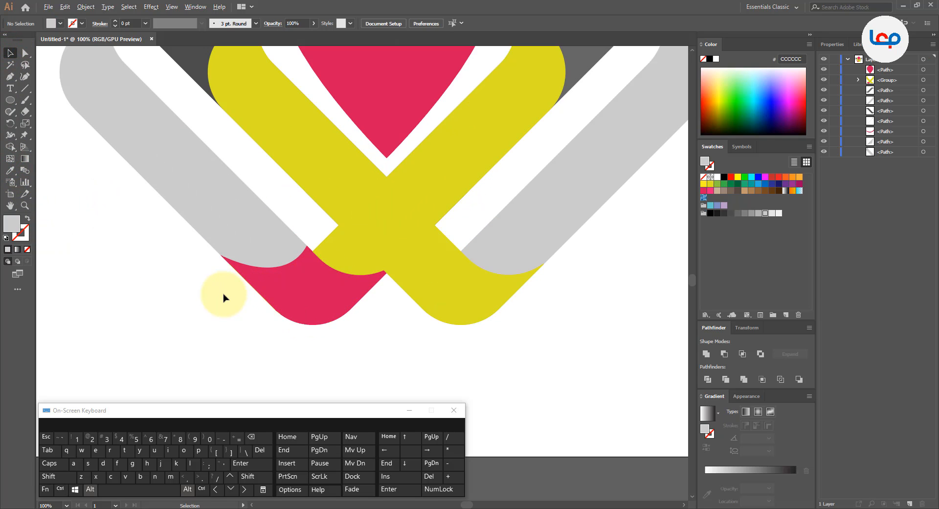
scroll(224, 294, down, 1)
scroll(250, 284, up, 1)
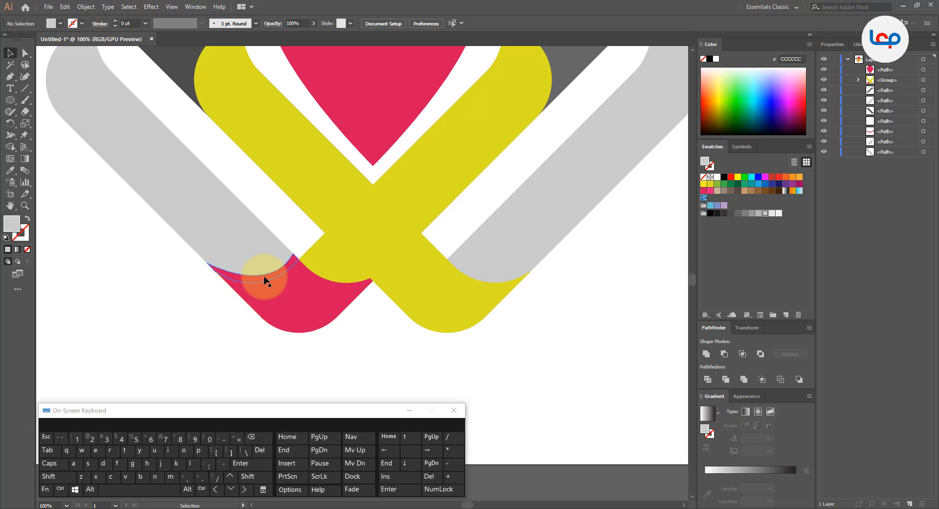
click(264, 280)
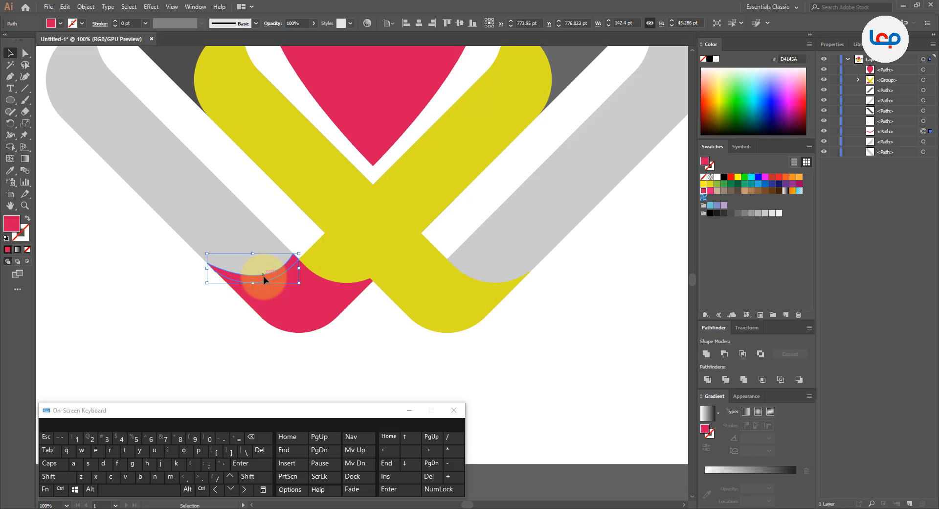
click(724, 178)
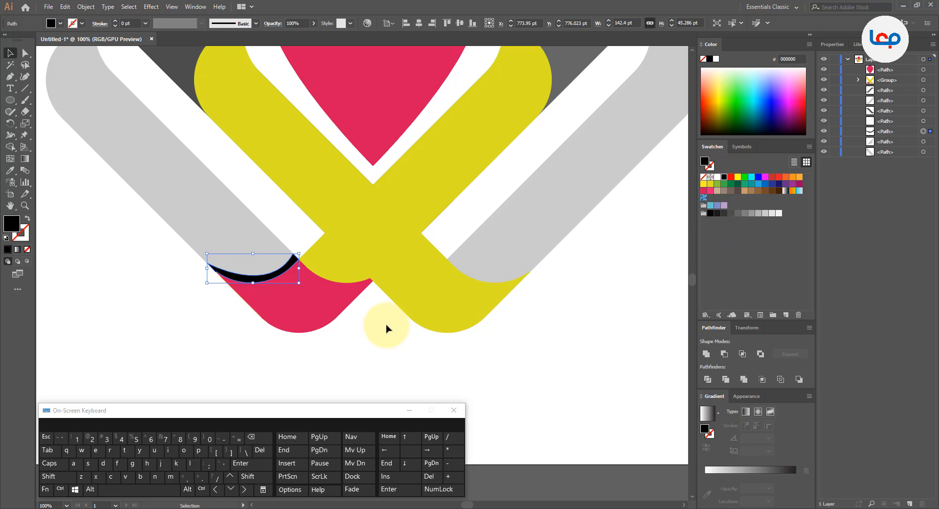
click(343, 323)
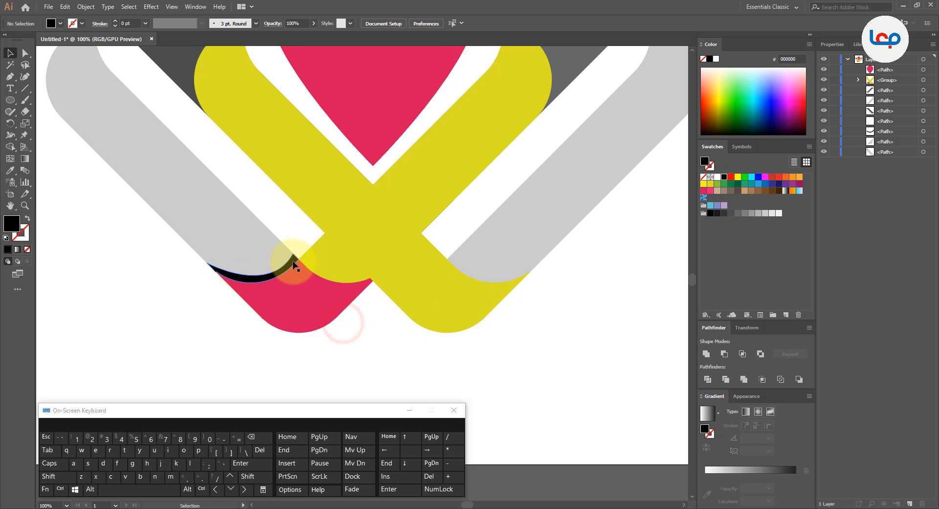
Step: Duplicate the black strip in place and move the copy to the empty area below the logo
click(293, 262)
key(ctrl)
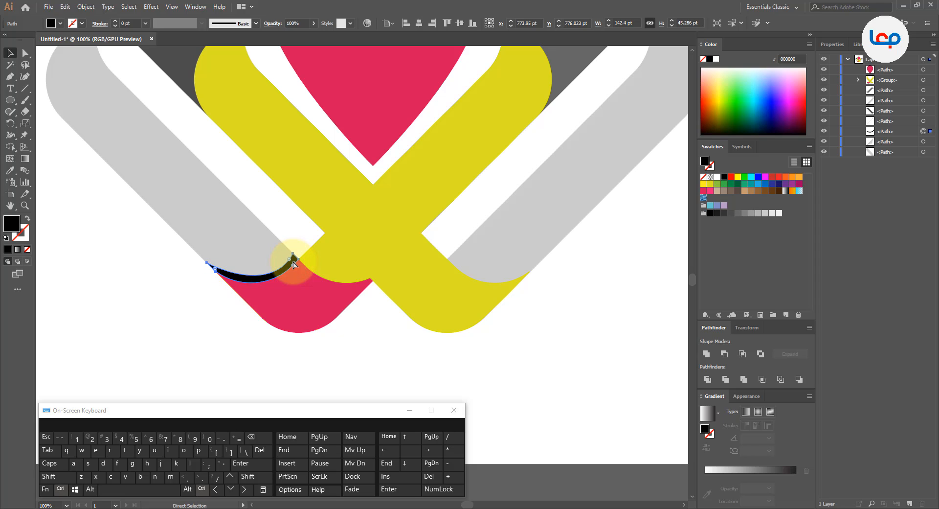
key(ctrl+f)
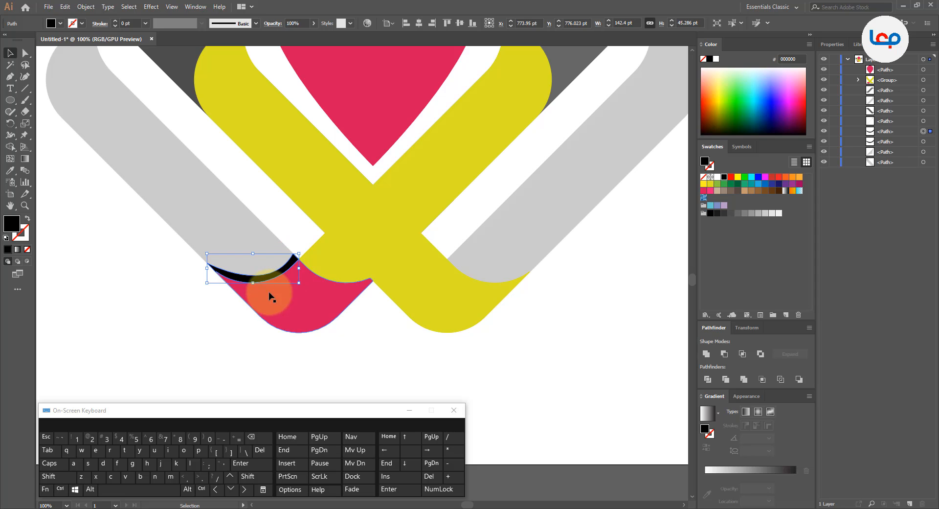
scroll(240, 326, up, 2)
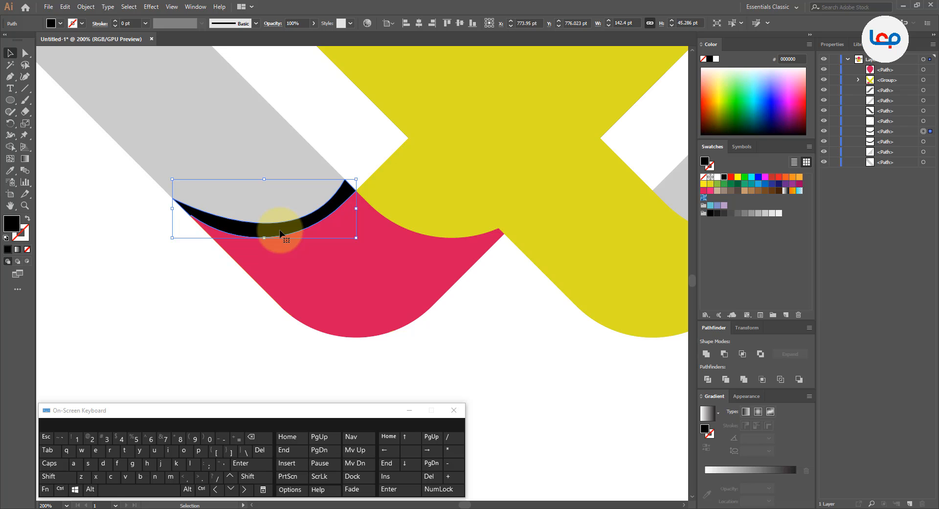
drag(280, 234, 209, 363)
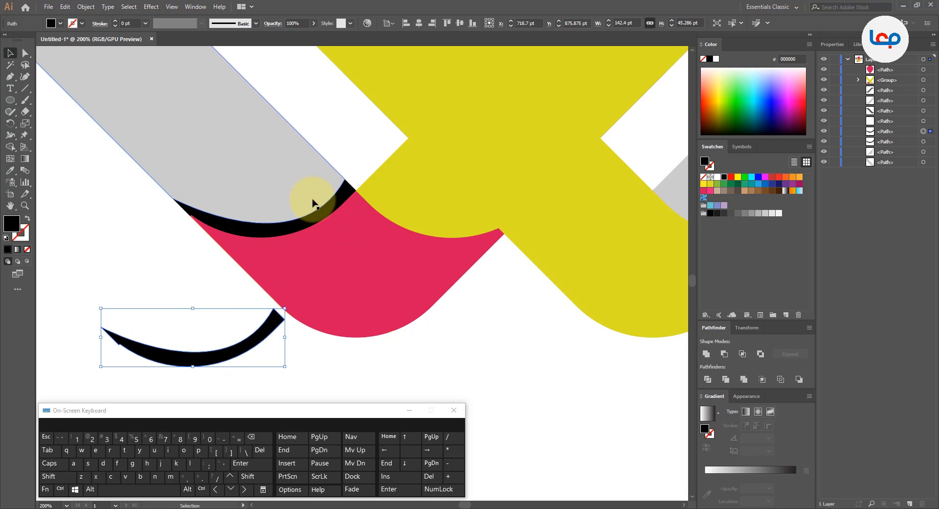
Step: Unite the original black strip with the left light gray band into one shape
click(315, 221)
shift+click(262, 168)
shift+click(524, 116)
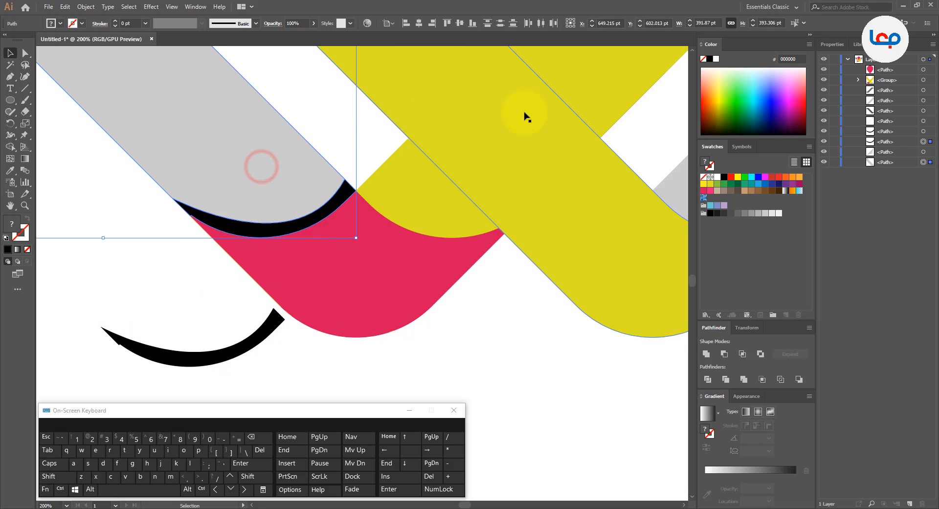
click(707, 353)
scroll(325, 241, down, 3)
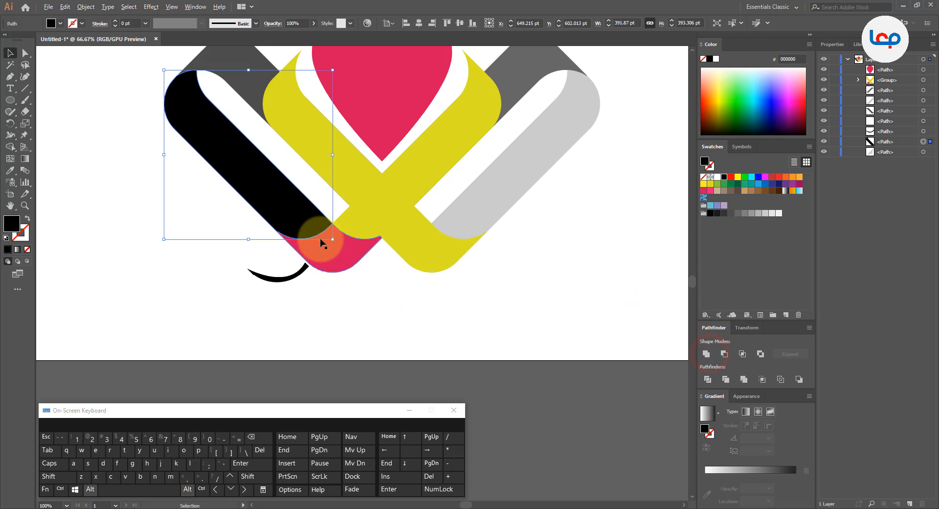
Step: Recolor the united left band with the light gray CCCCCC sampled from the right band
scroll(355, 280, up, 2)
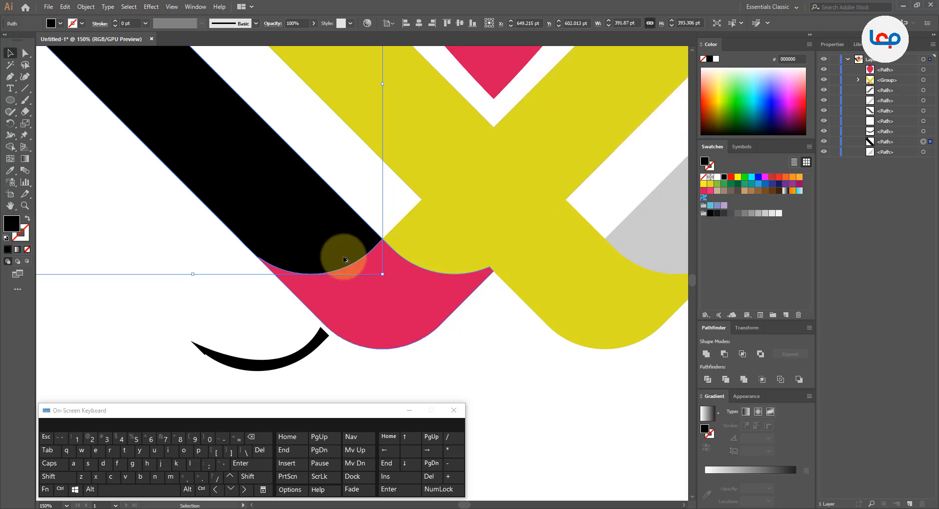
scroll(339, 258, down, 1)
click(9, 170)
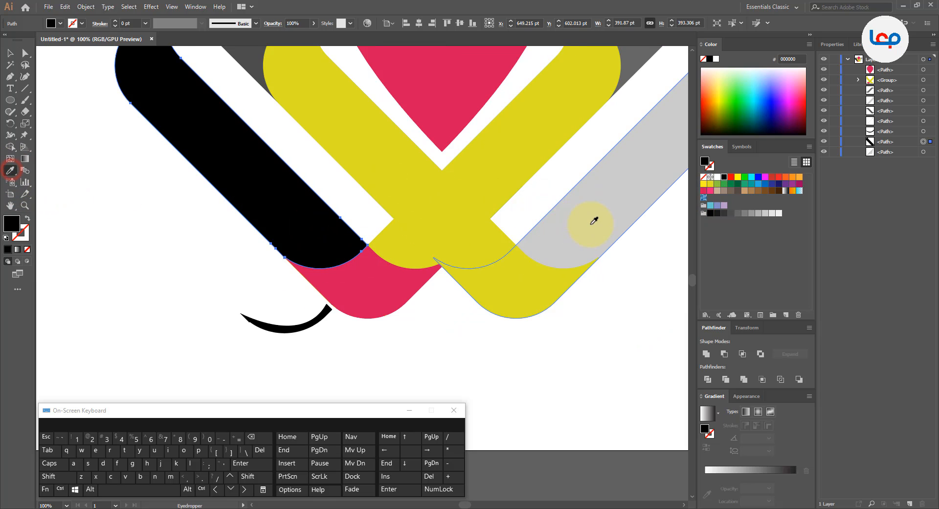
click(591, 223)
click(9, 52)
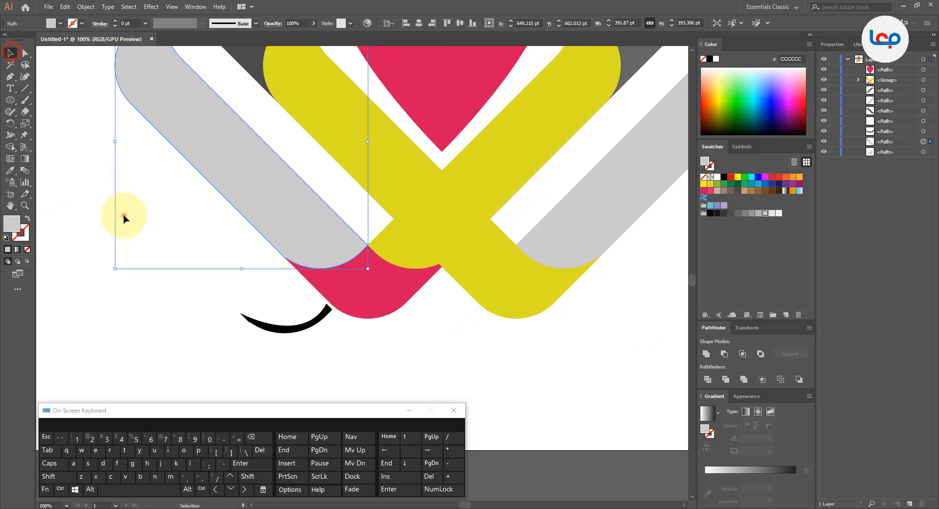
click(124, 214)
Step: Move the black strip copy back onto the lower end of the left gray band and set its opacity to 10%
scroll(266, 309, up, 1)
drag(309, 342, 360, 243)
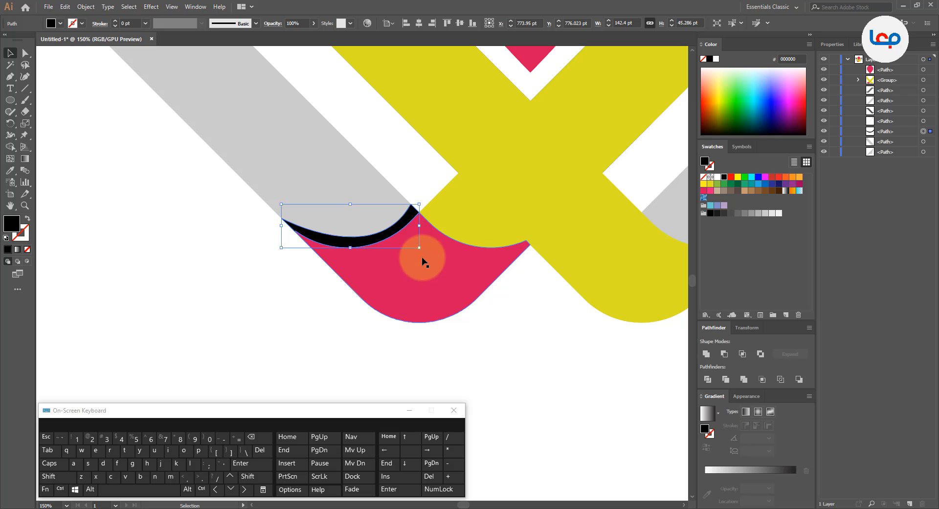
click(295, 22)
text(10)
key(Return)
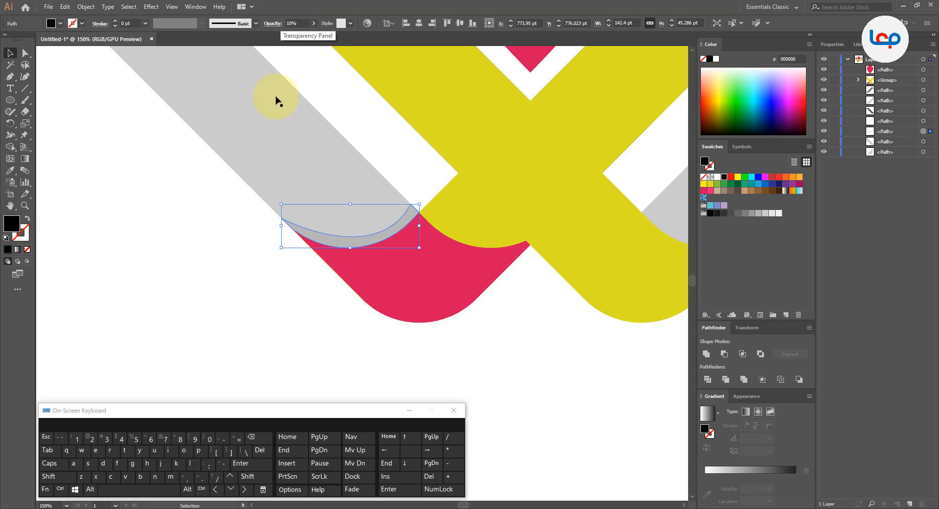
click(247, 309)
Step: Create a copy of the shadow strip reflected across the vertical axis
scroll(298, 310, down, 2)
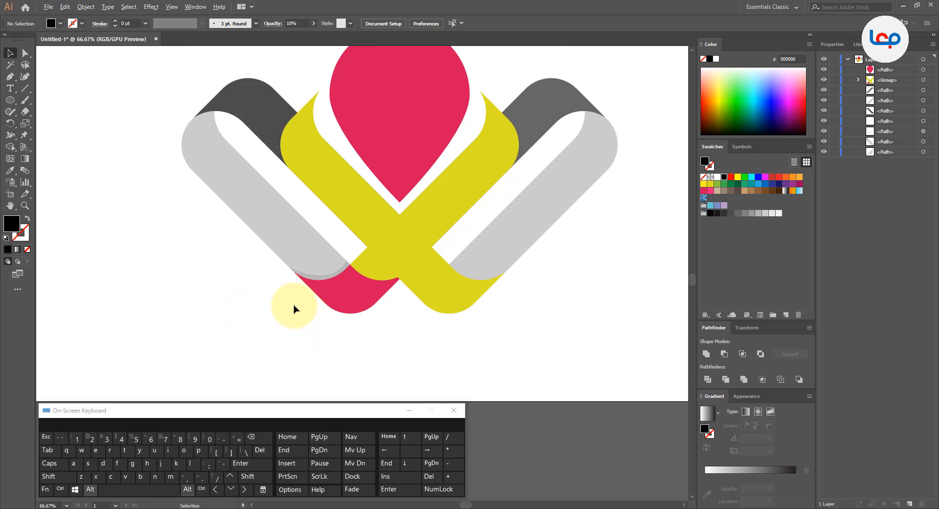
scroll(338, 291, up, 2)
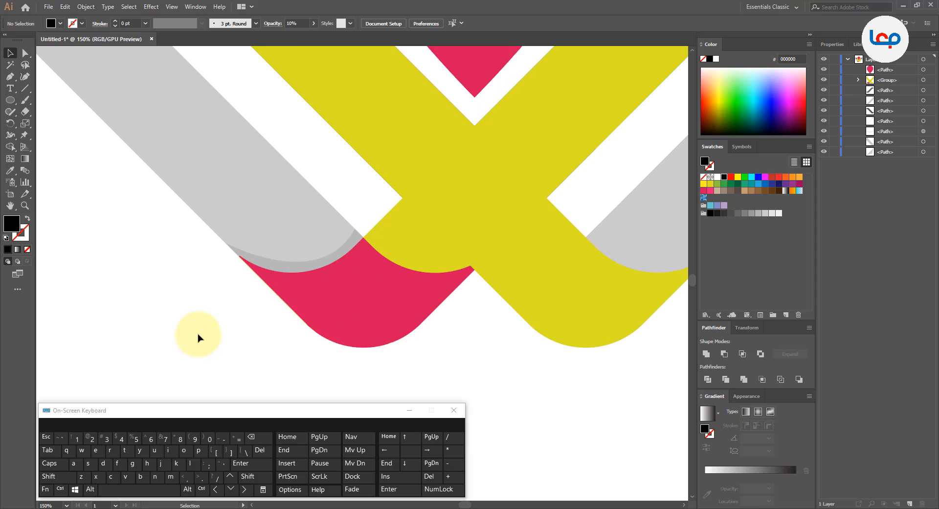
scroll(202, 332, down, 2)
scroll(255, 311, up, 2)
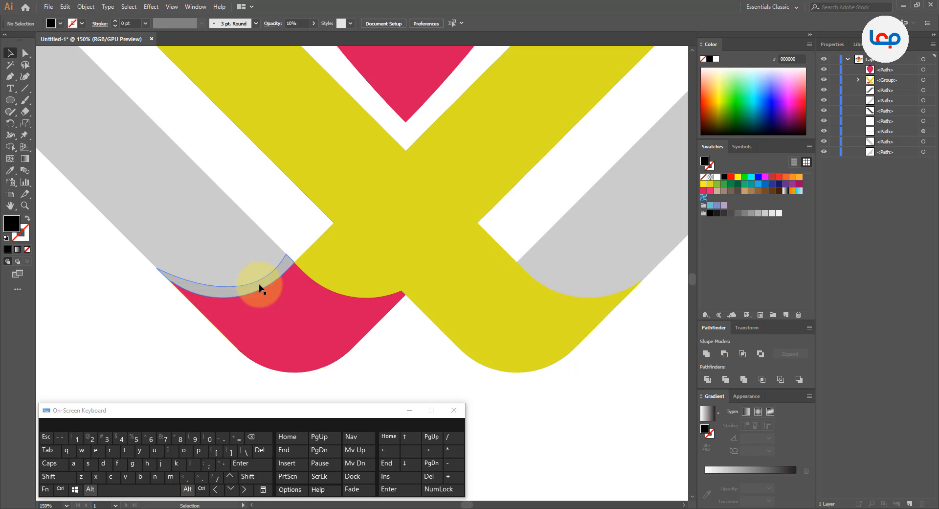
click(260, 287)
right_click(259, 283)
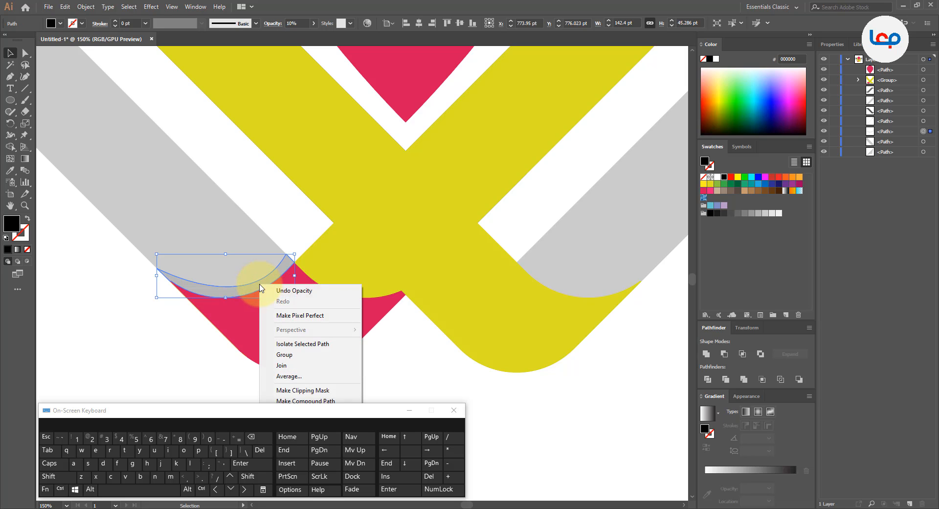
click(259, 194)
scroll(257, 192, down, 3)
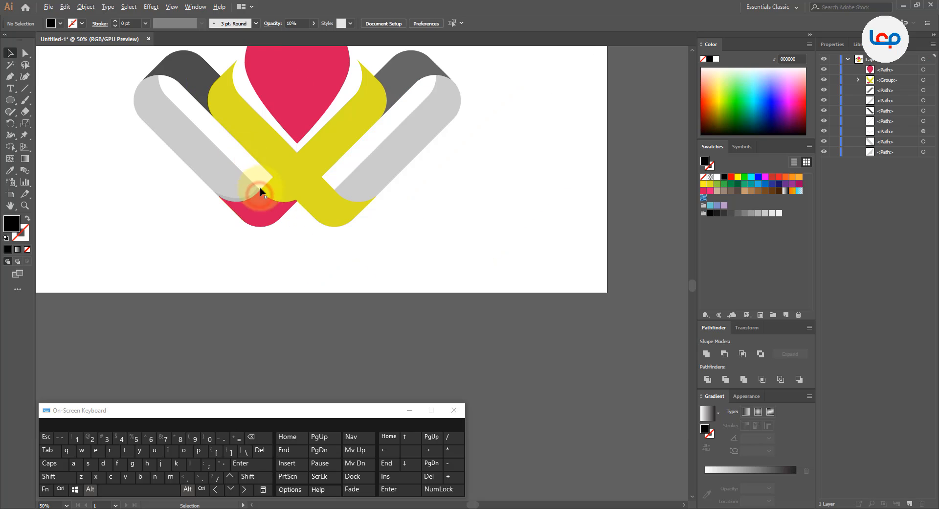
right_click(251, 197)
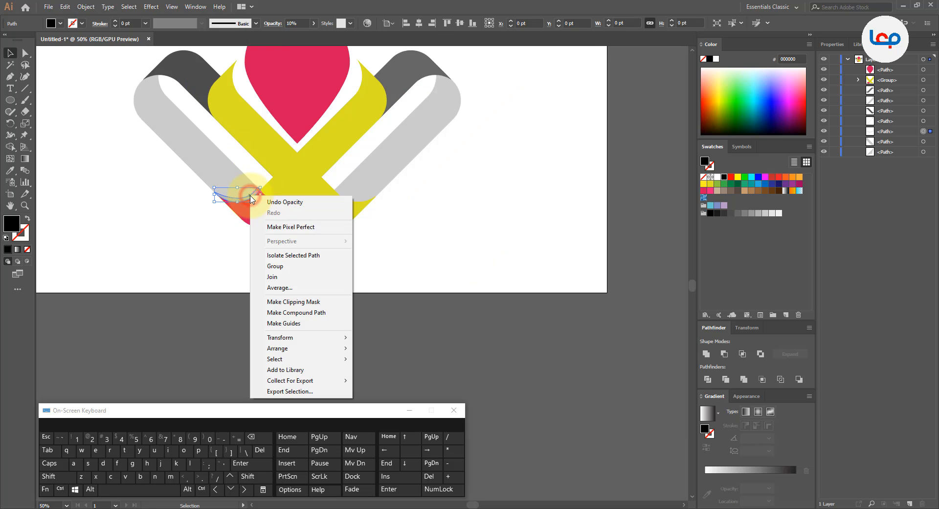
click(304, 337)
click(386, 372)
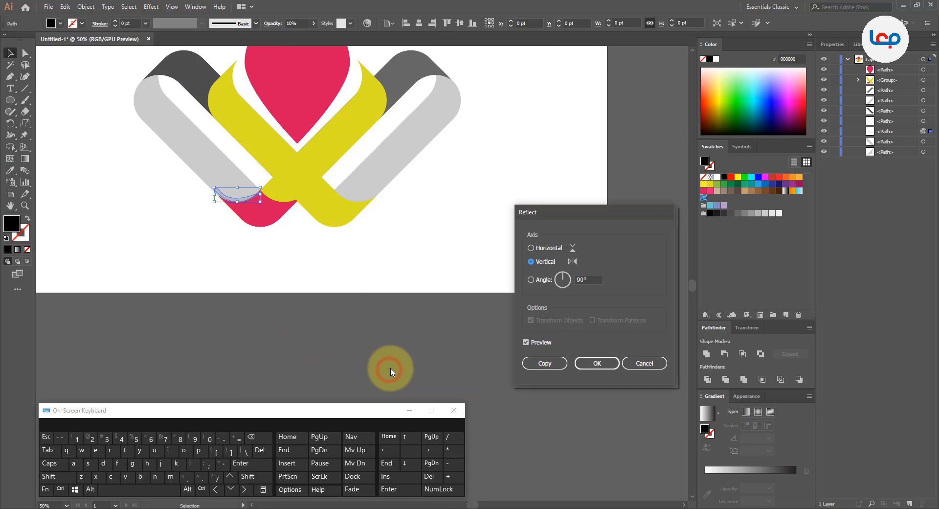
click(558, 362)
scroll(325, 178, up, 3)
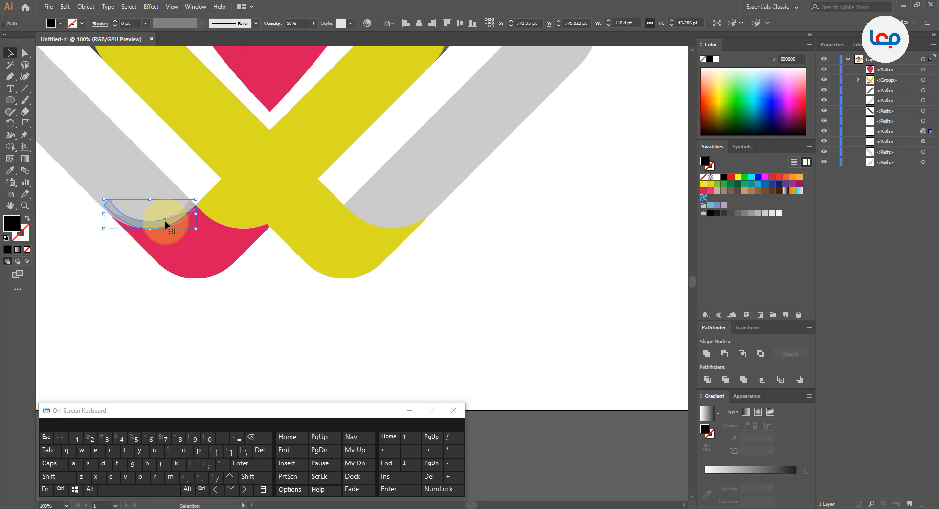
Step: Move the reflected shadow strip onto the lower end of the right light gray band and bring it to the front
drag(374, 224, 394, 218)
scroll(395, 219, up, 2)
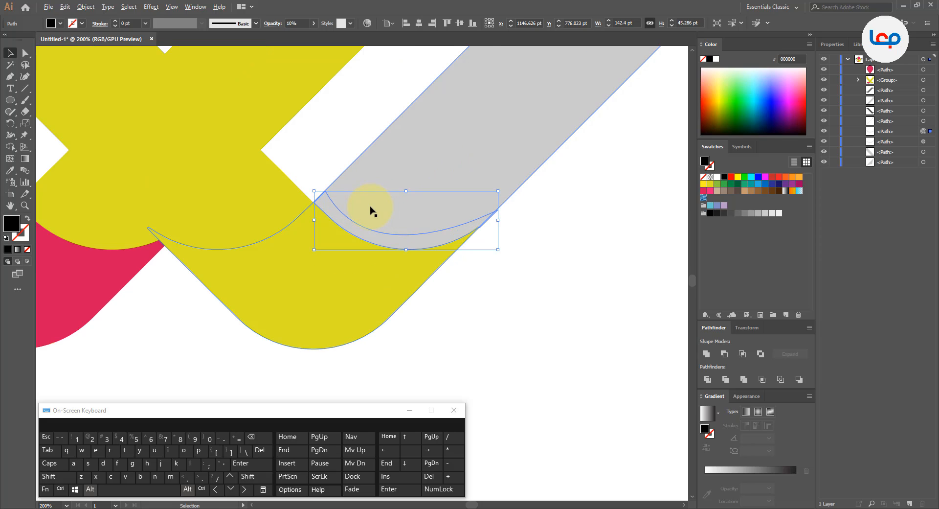
right_click(433, 240)
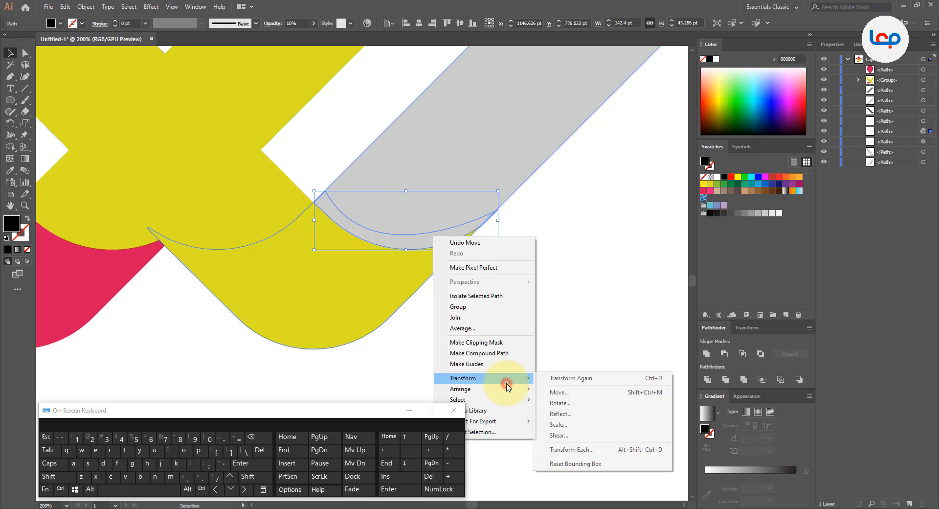
mouse_move(512, 391)
click(561, 389)
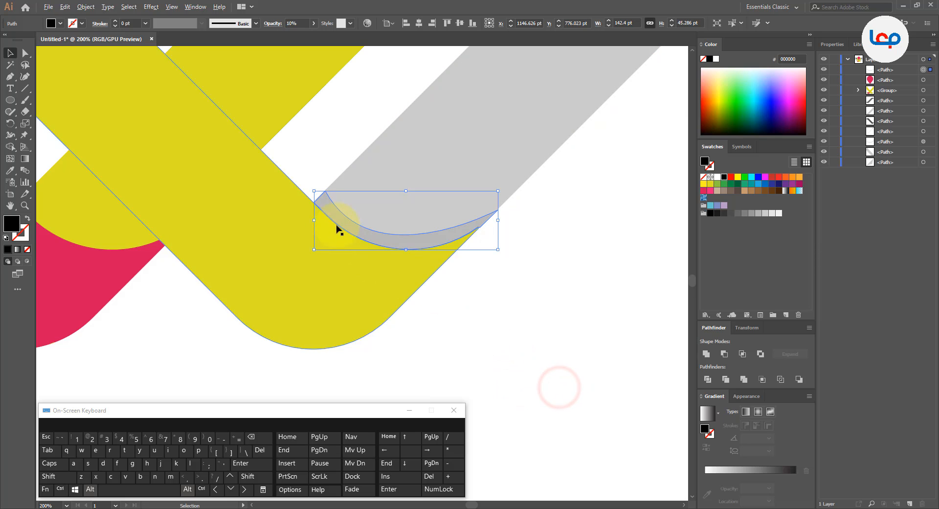
Step: Align the right shadow strip exactly with the yellow fold's edge and the corner of the gray band
scroll(331, 200, up, 6)
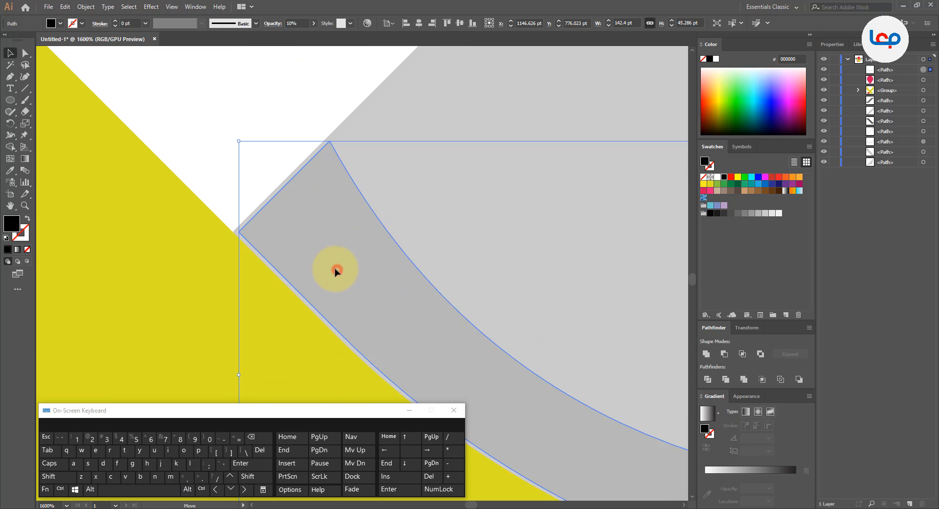
drag(335, 269, 331, 271)
click(237, 128)
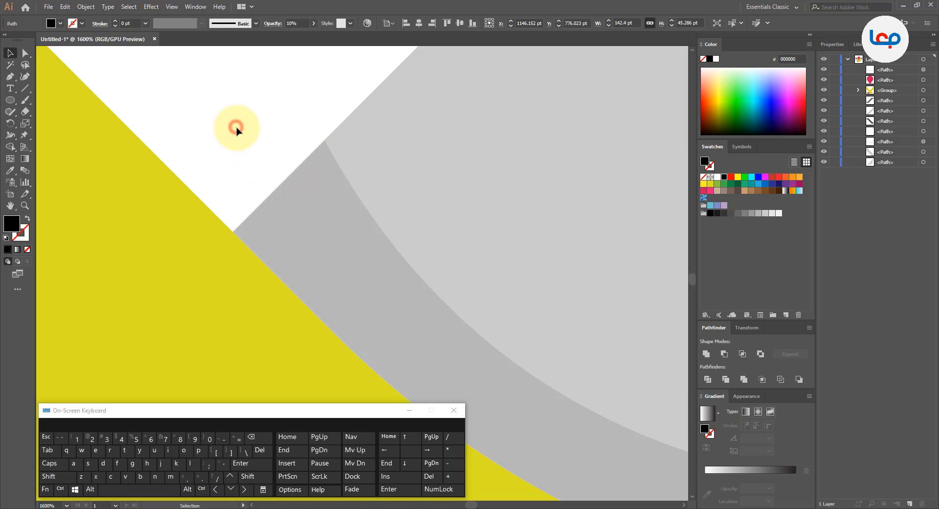
scroll(287, 182, down, 10)
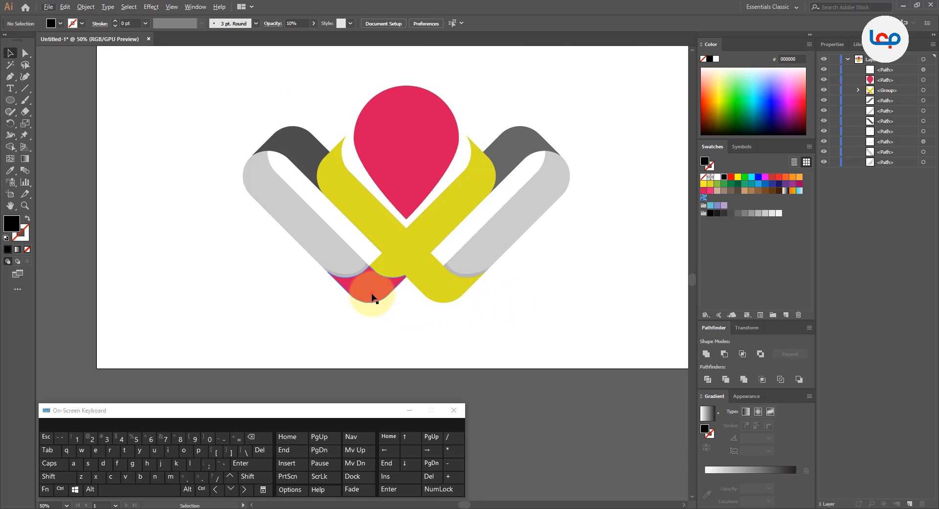
Step: Ungroup the yellow bands and the crimson fold into separate shapes
click(386, 277)
scroll(389, 278, up, 2)
right_click(389, 279)
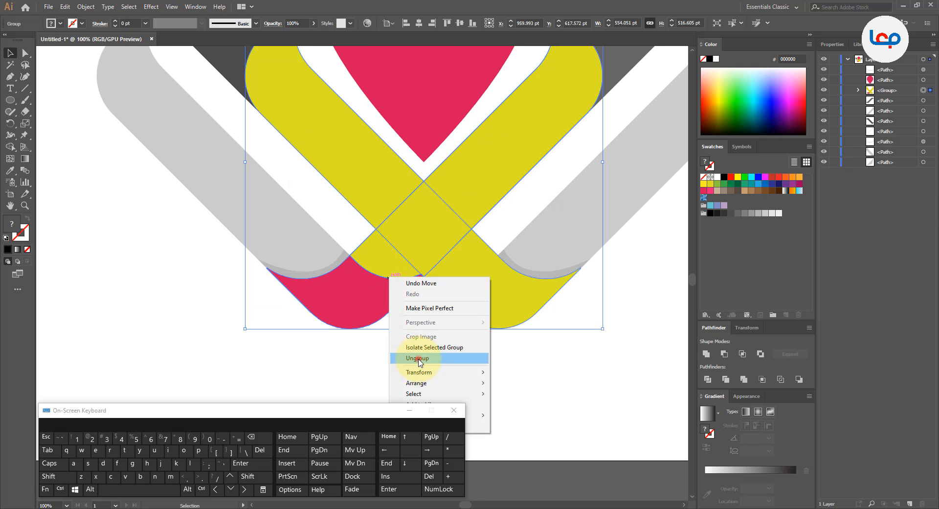
click(418, 358)
Step: Unite the crimson fold with the adjoining yellow diagonal band into one yellow shape
click(373, 299)
shift+click(379, 256)
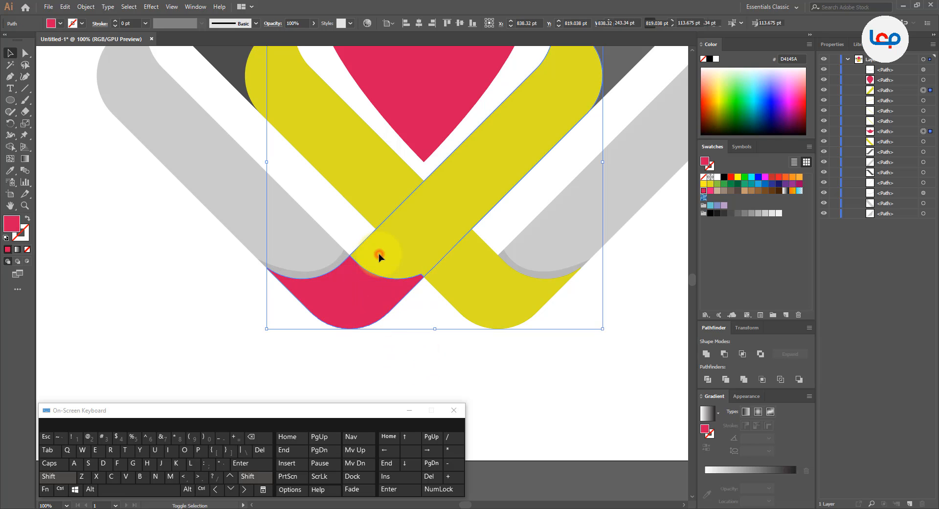
click(706, 354)
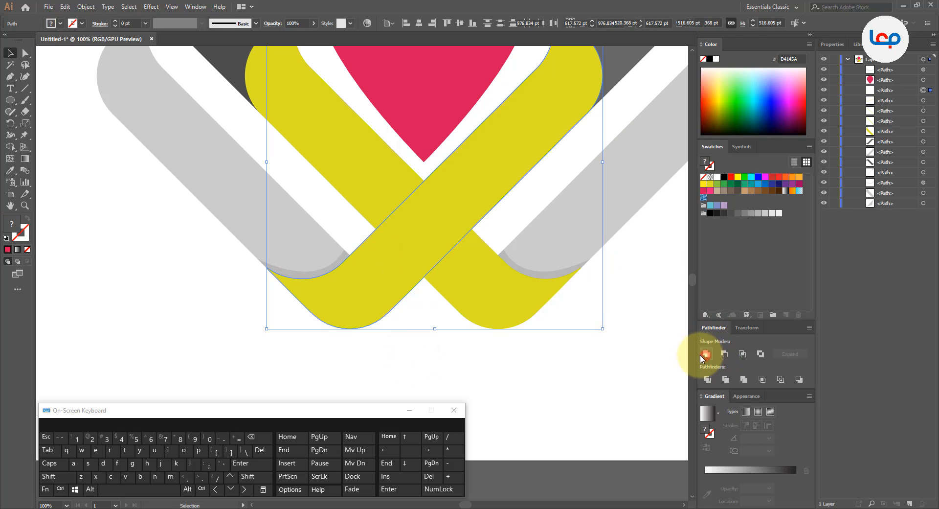
click(535, 371)
scroll(405, 322, down, 4)
click(440, 336)
scroll(419, 314, up, 1)
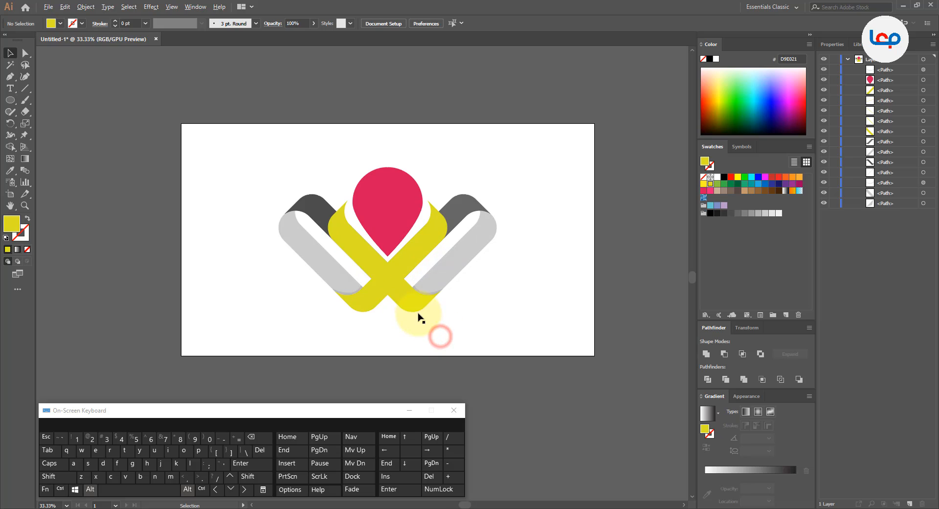
scroll(460, 323, up, 1)
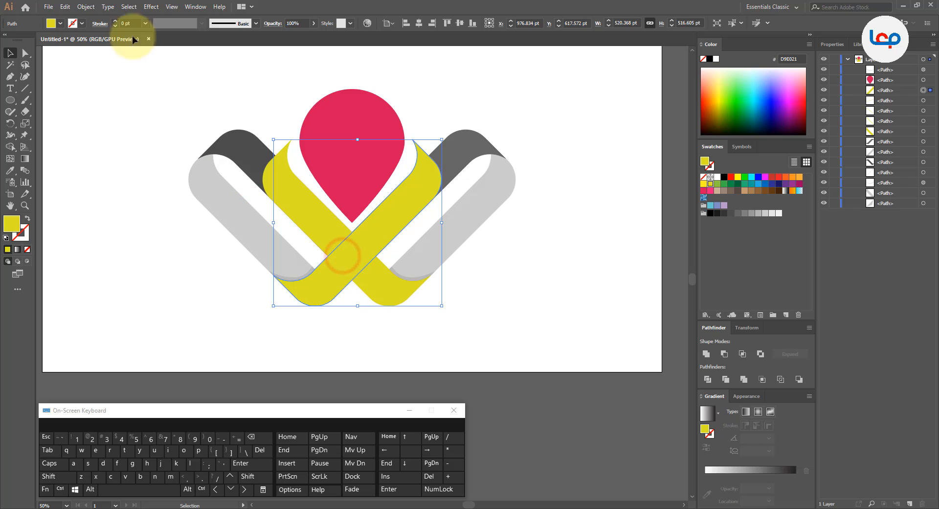
Step: Apply a Multiply drop shadow to the united yellow shape with 67% opacity, 4 pt X offset, 0 pt Y offset and 3 pt blur
click(151, 7)
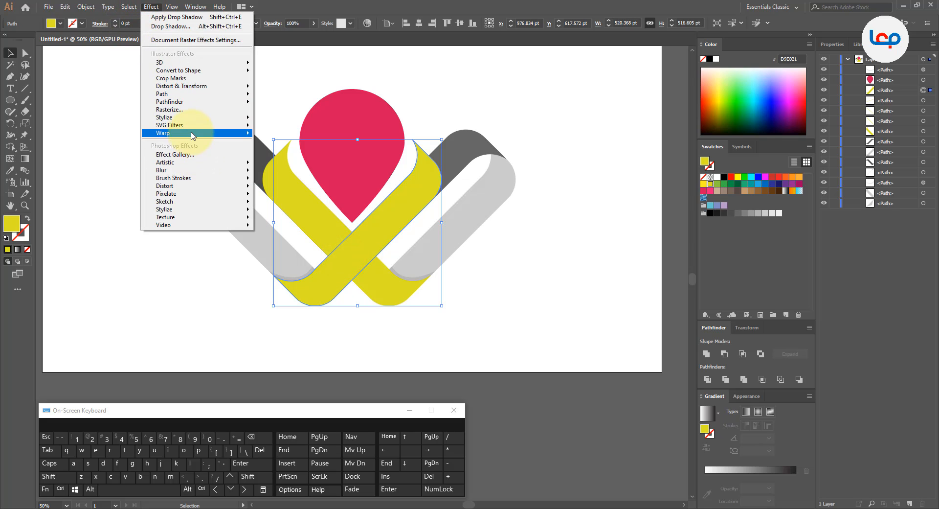
click(191, 118)
click(280, 120)
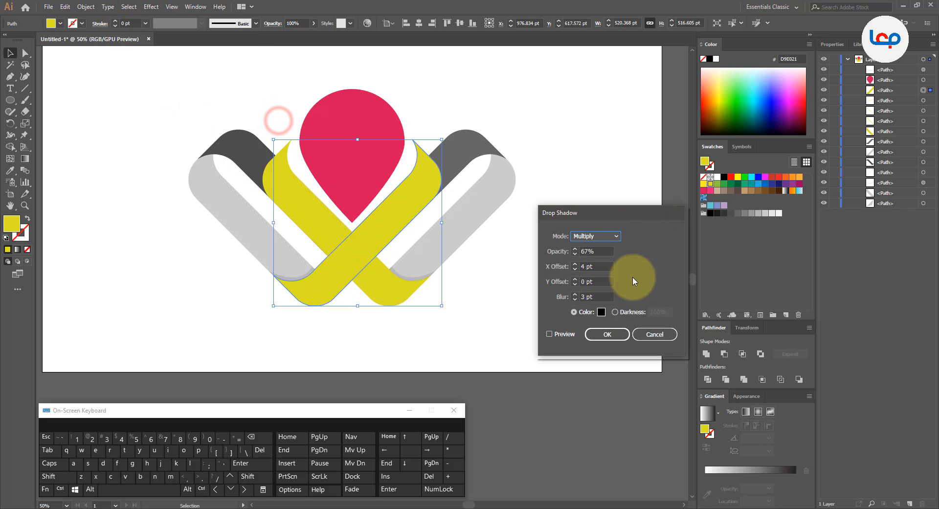
click(558, 334)
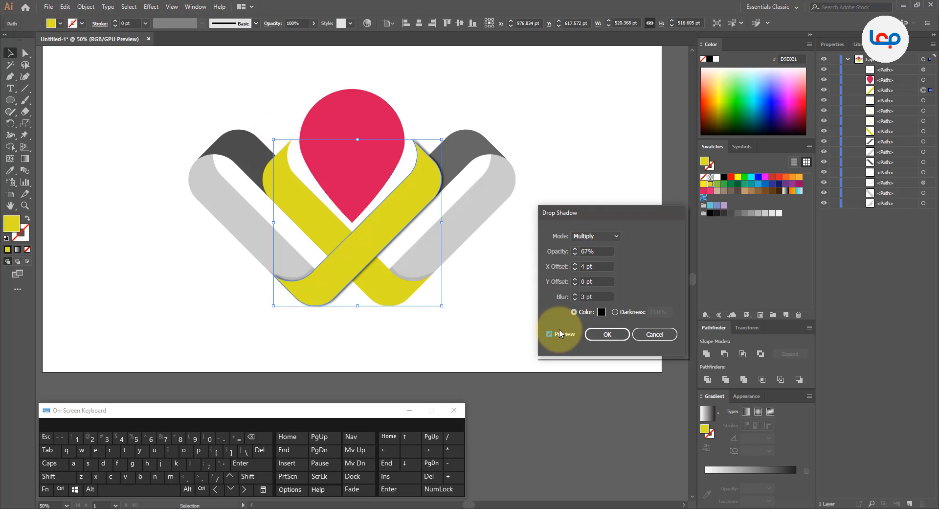
click(607, 335)
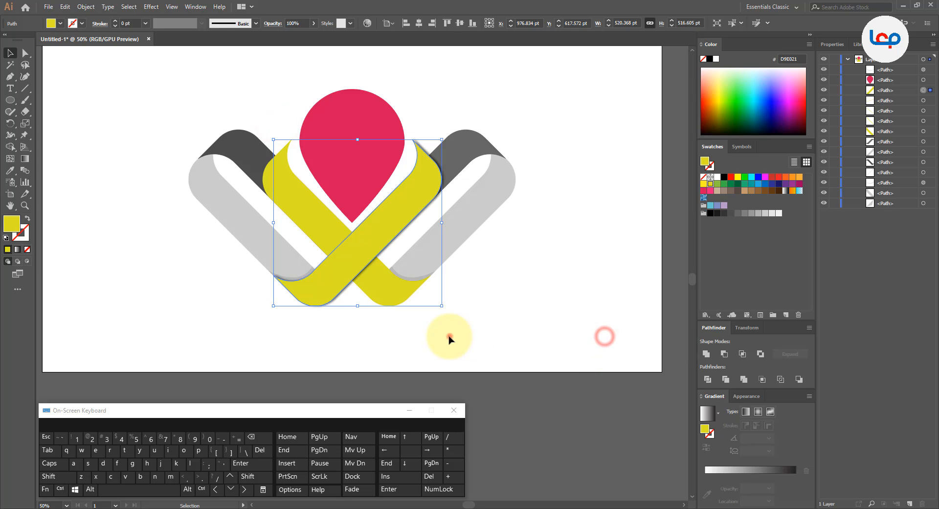
click(446, 336)
Step: Apply a drop shadow to the other yellow diagonal band in Multiply mode, with 67% opacity, 4 pt X offset and 3 pt blur
click(398, 291)
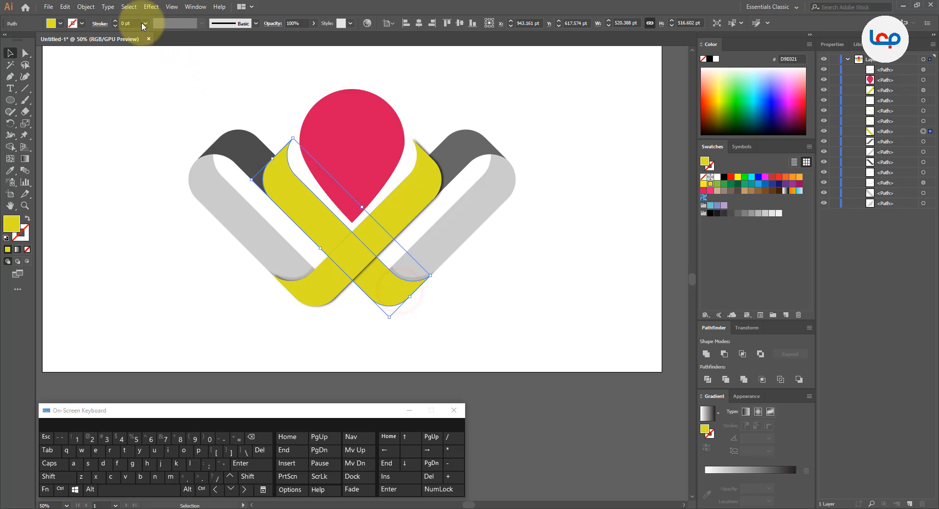
click(142, 5)
click(186, 117)
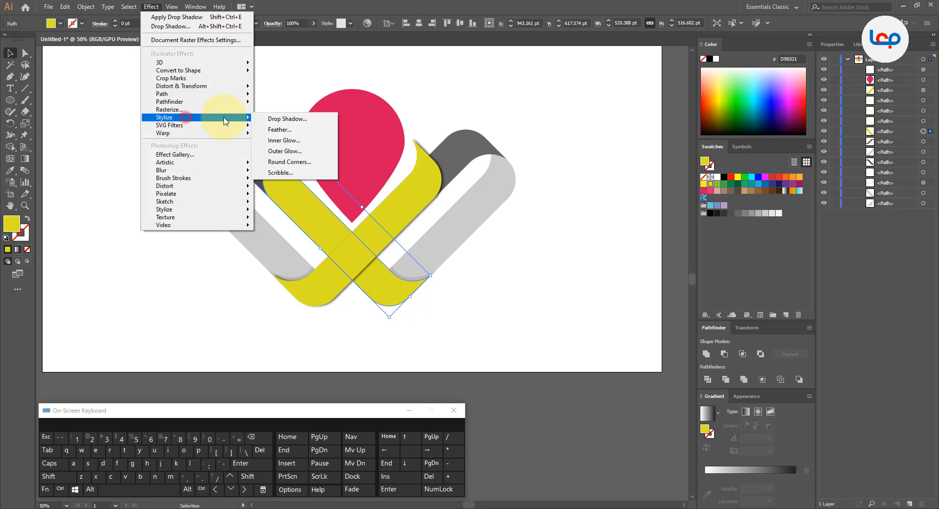
click(291, 119)
click(549, 333)
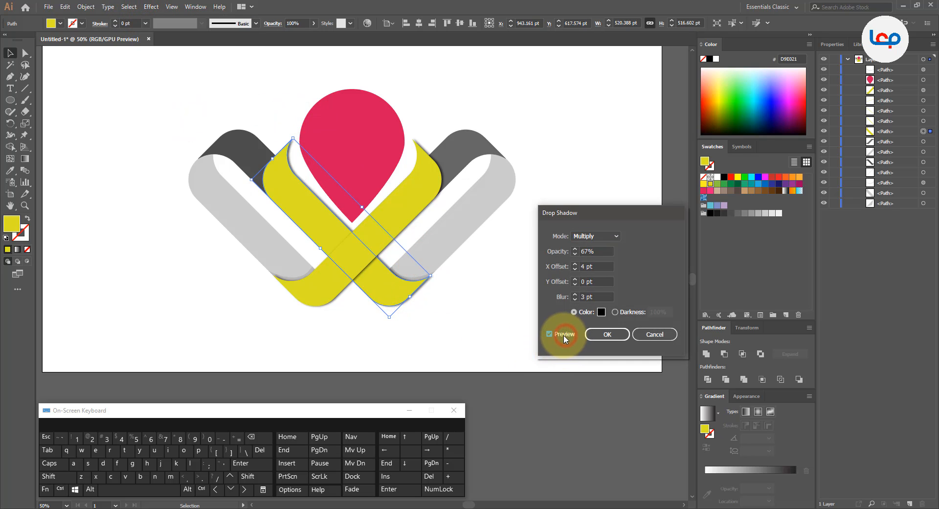
click(604, 336)
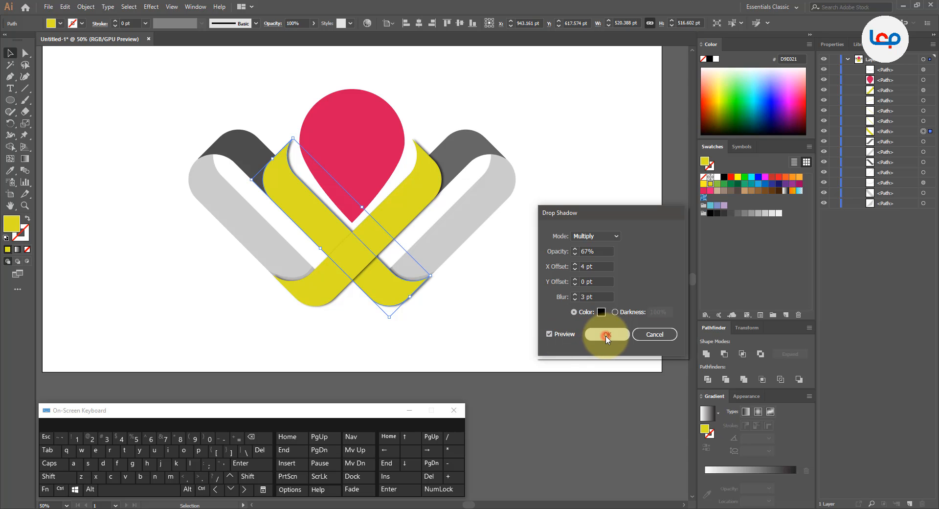
click(455, 339)
Step: Group all the shapes of the logo
scroll(375, 265, down, 1)
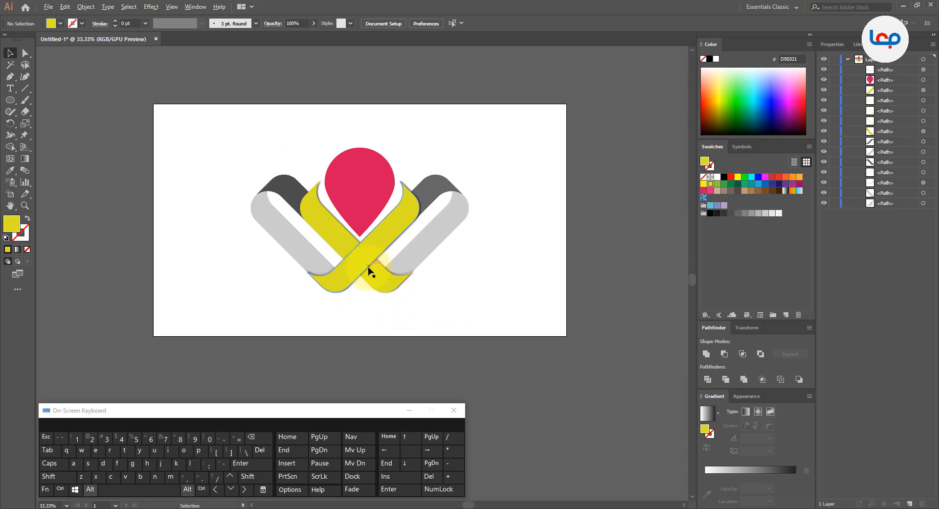
scroll(399, 283, up, 3)
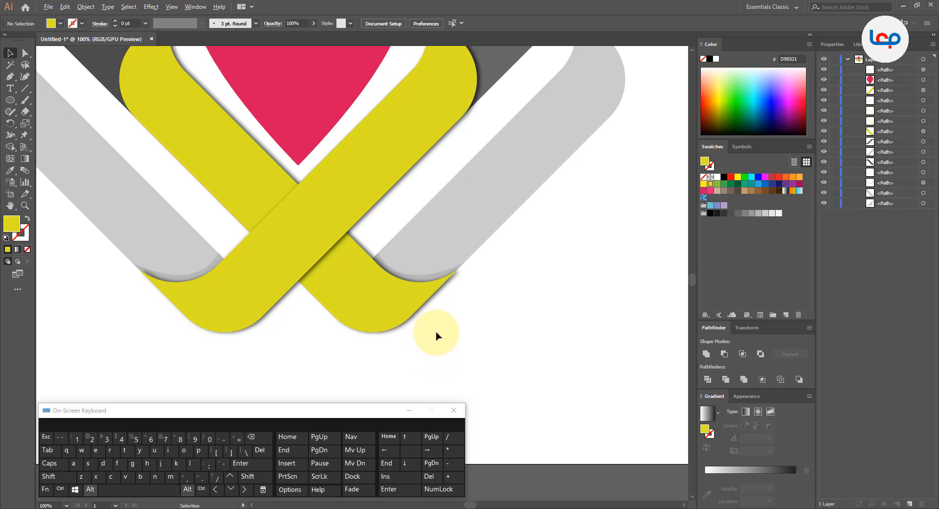
scroll(437, 335, down, 2)
scroll(438, 342, down, 1)
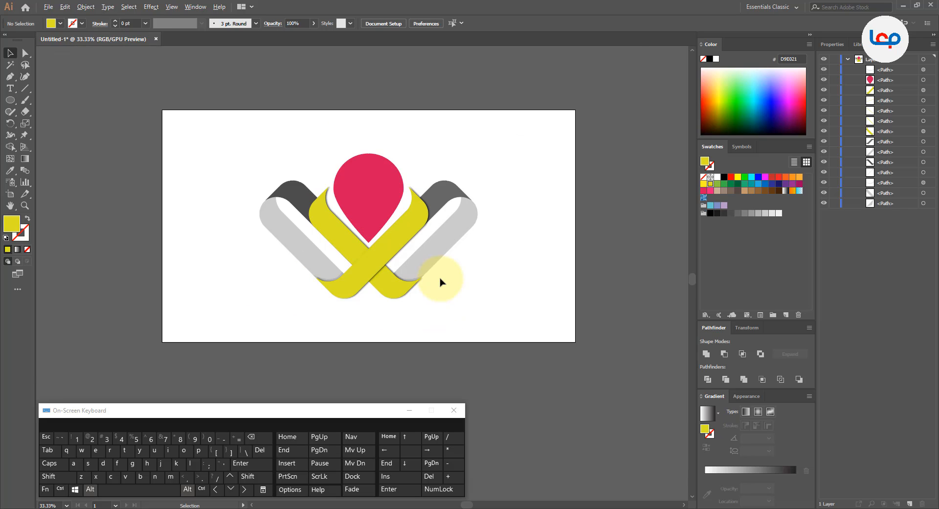
scroll(443, 281, up, 1)
drag(465, 330, 141, 104)
right_click(332, 159)
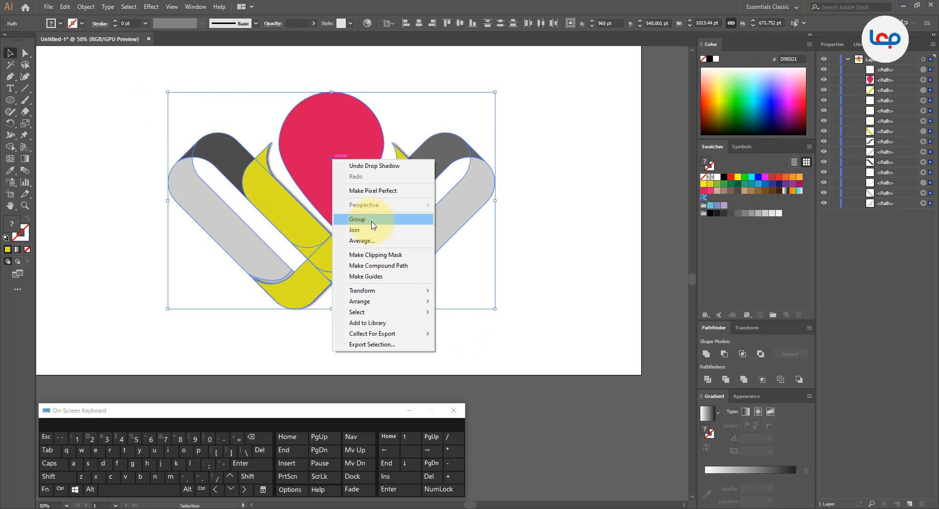
click(373, 219)
Step: Start a previewed drop shadow for the whole logo group with 50% opacity and 8 pt blur
click(151, 7)
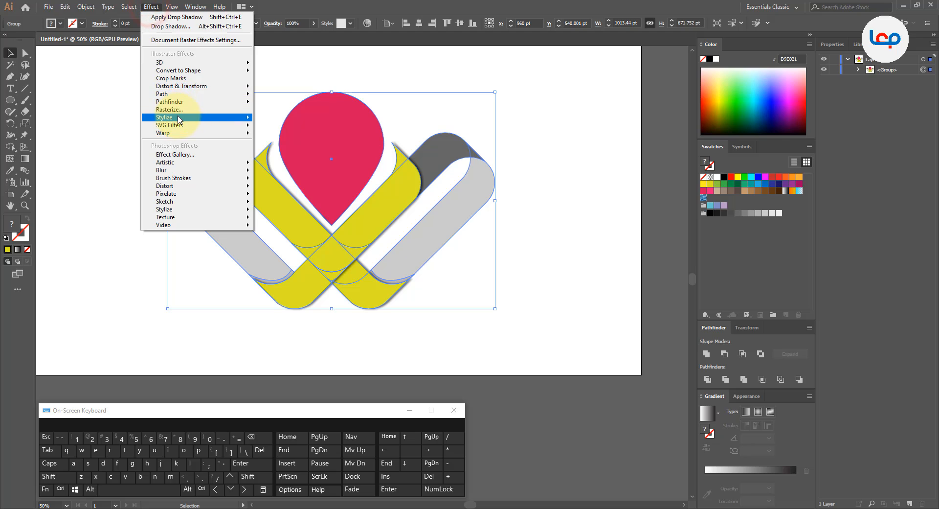
mouse_move(179, 119)
click(284, 118)
click(550, 334)
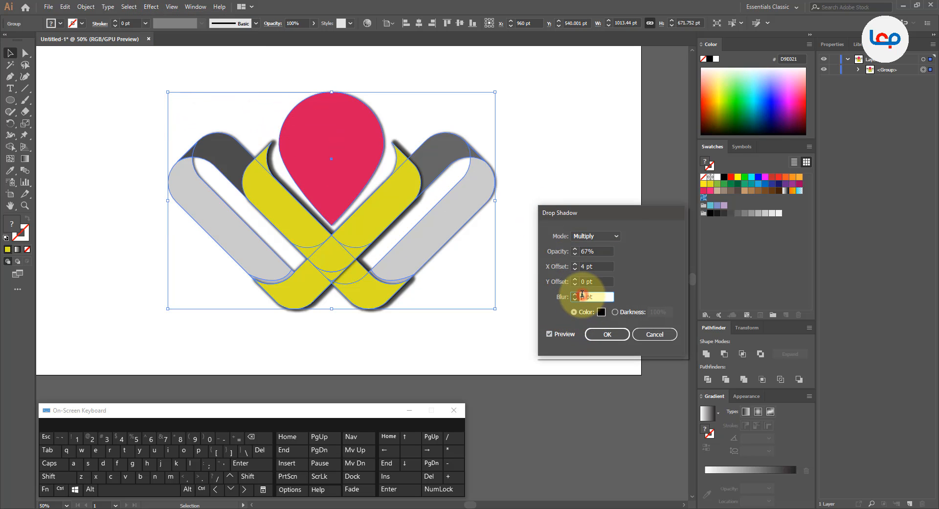
scroll(582, 294, down, 3)
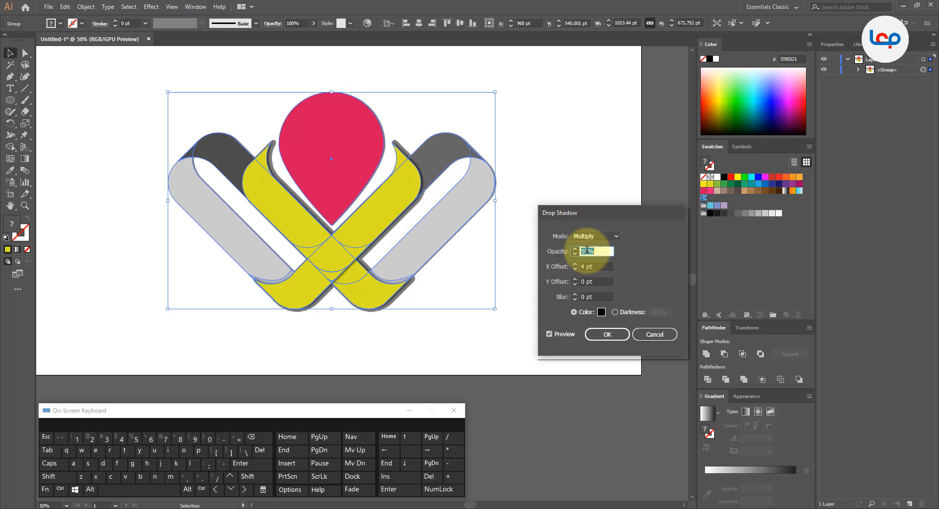
click(594, 296)
scroll(587, 295, up, 8)
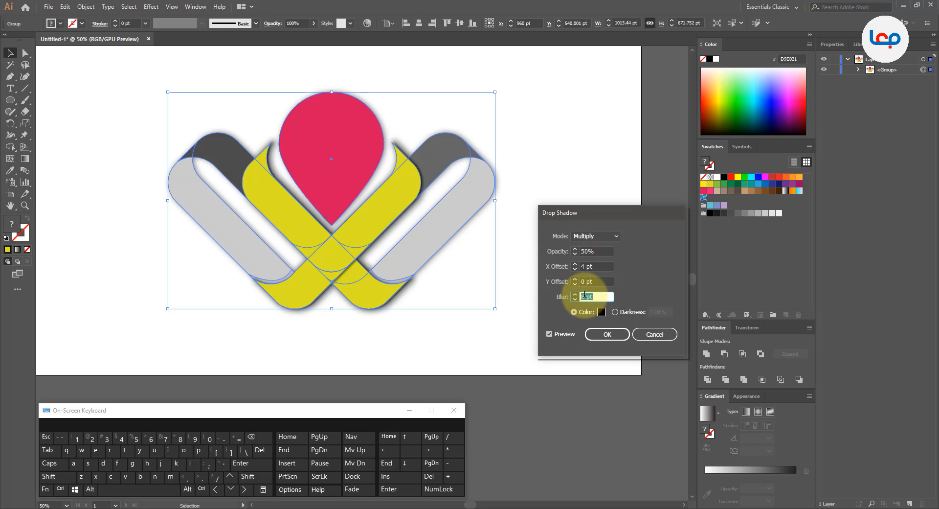
Step: Set the group shadow's X offset to 3 pt and Y offset to -2 pt, lower its opacity and apply it
click(586, 267)
scroll(586, 266, down, 4)
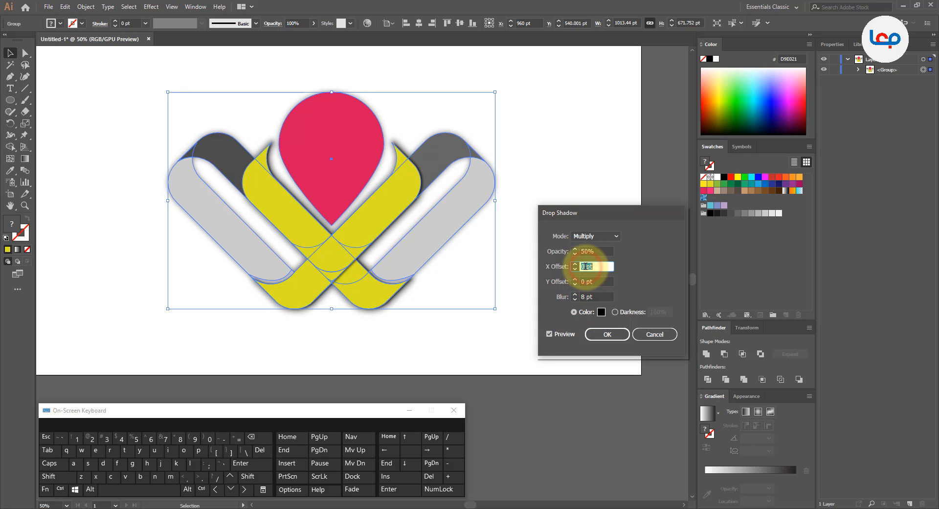
scroll(585, 267, up, 3)
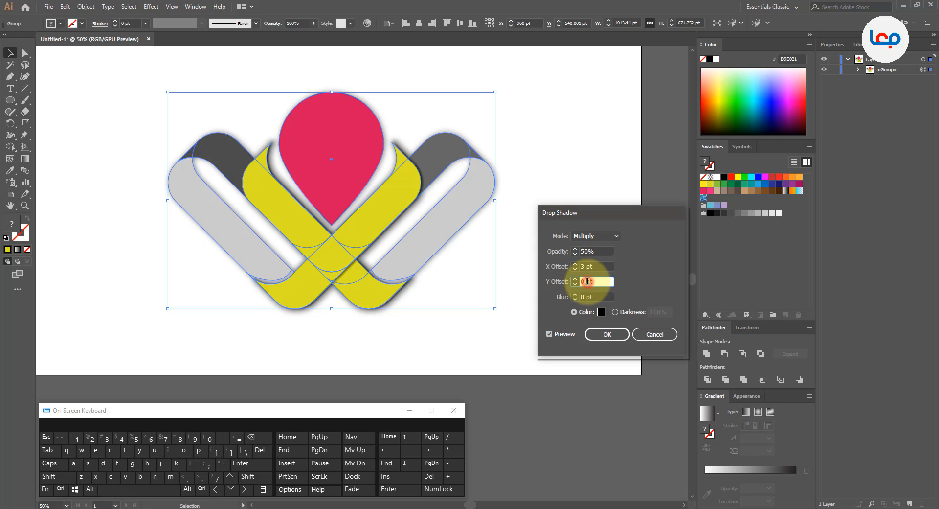
click(588, 281)
scroll(588, 281, down, 6)
scroll(587, 280, up, 2)
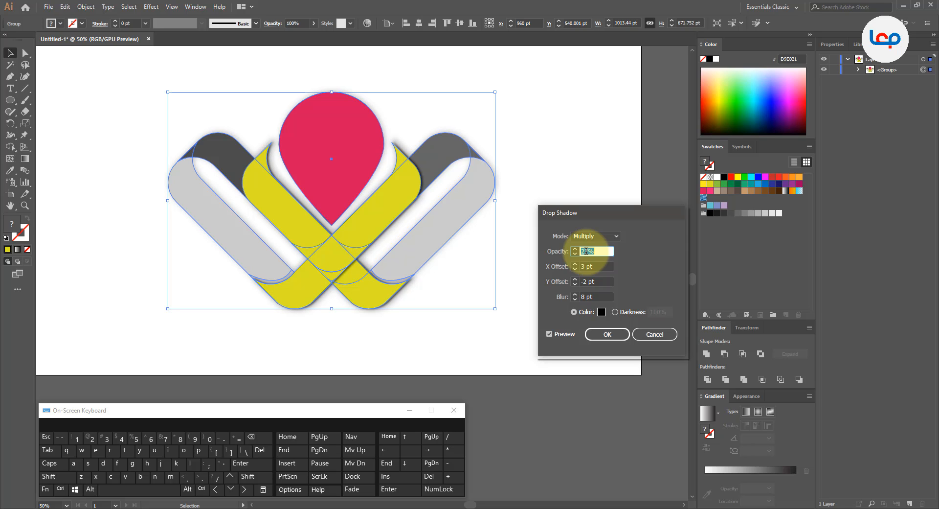
click(607, 334)
click(513, 336)
Step: Undo the drop shadow on the whole logo group
scroll(480, 342, down, 2)
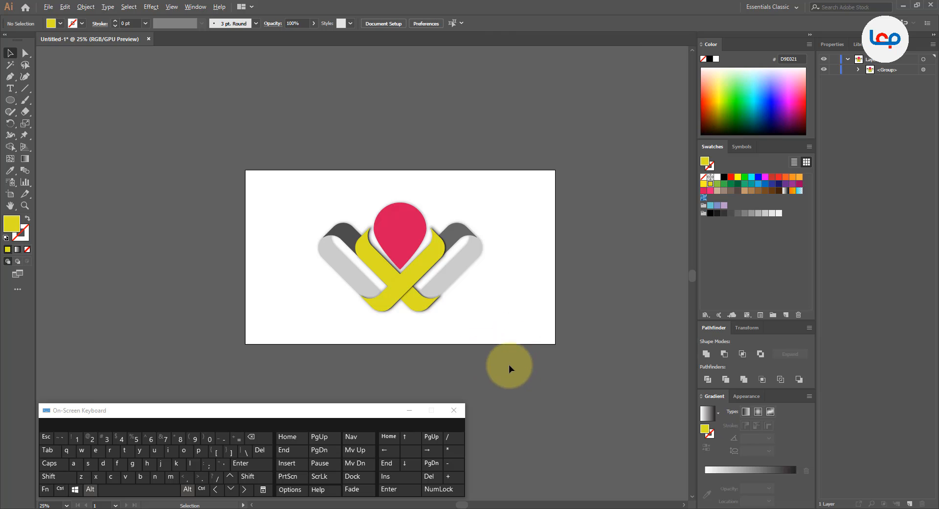
scroll(464, 310, up, 2)
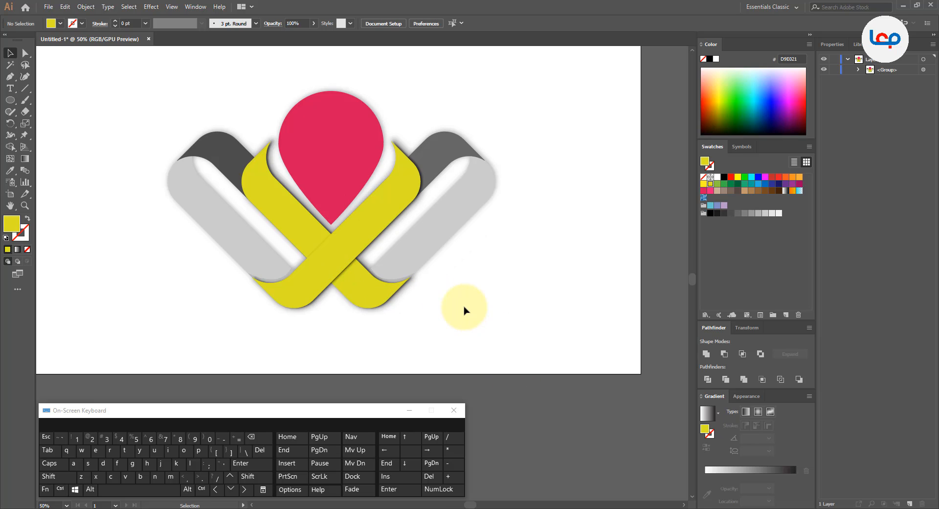
key(ctrl+z)
click(473, 311)
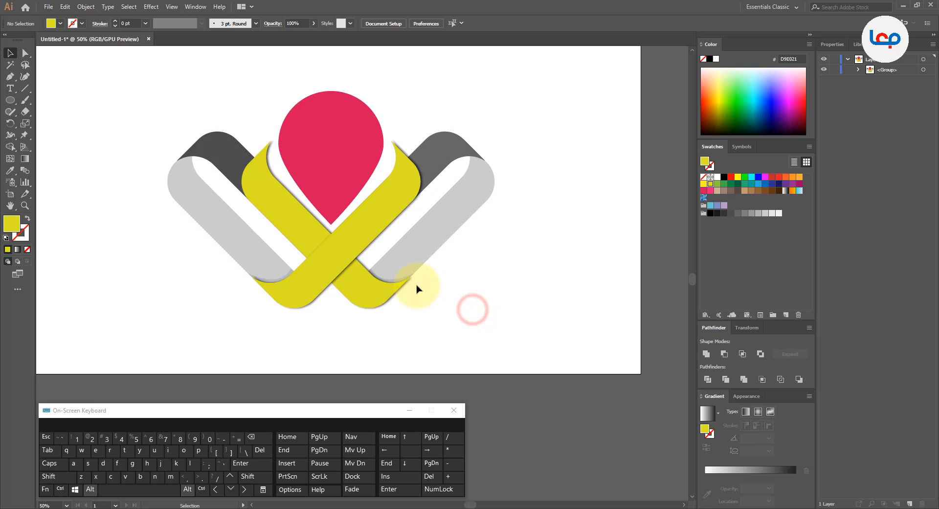
Step: Minimize the on-screen keyboard to clear the view of the logo
scroll(410, 279, down, 2)
scroll(406, 291, up, 2)
click(409, 409)
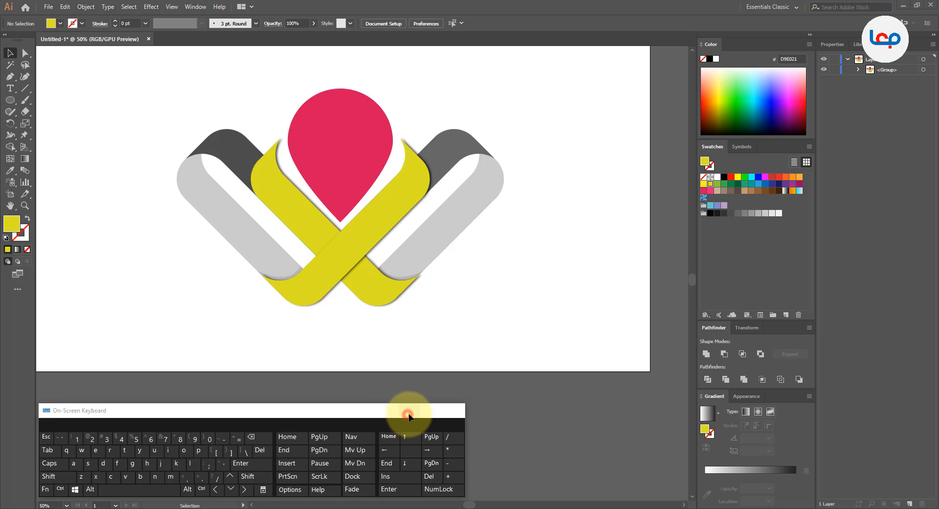
scroll(462, 424, down, 1)
scroll(387, 310, up, 1)
scroll(387, 312, up, 1)
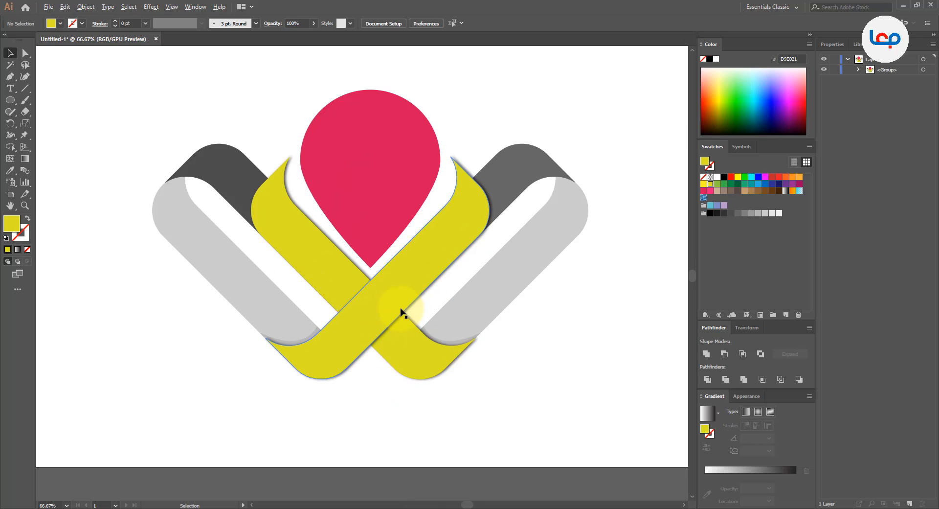
drag(577, 369, 555, 337)
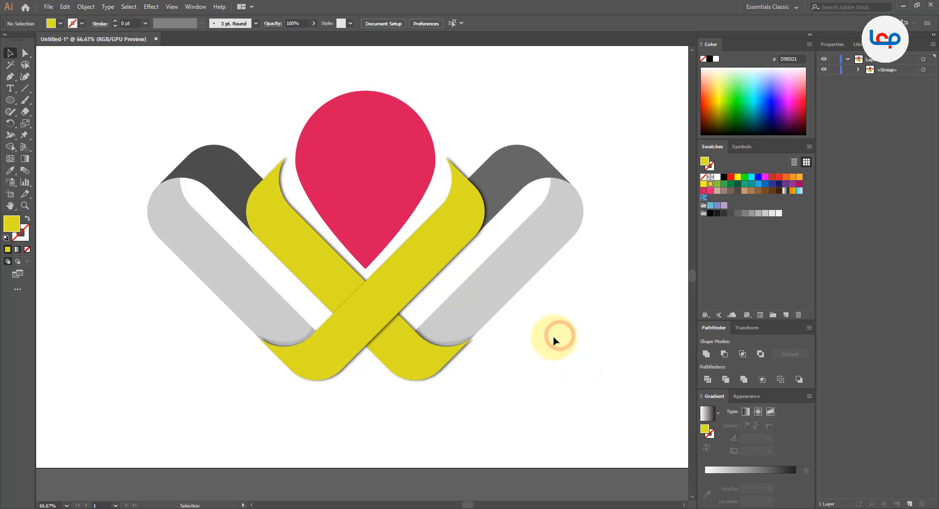
Step: Ungroup the logo into its separate shapes and clear the selection
click(315, 145)
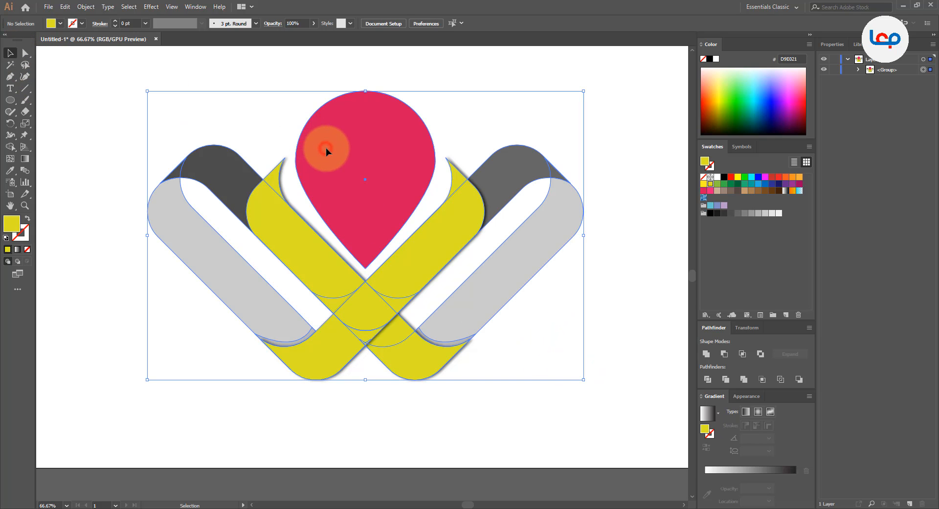
right_click(326, 148)
click(361, 226)
click(263, 122)
Step: Scale the crimson drop down to about 206 by 261 pt and move it lower between the yellow bands
click(365, 131)
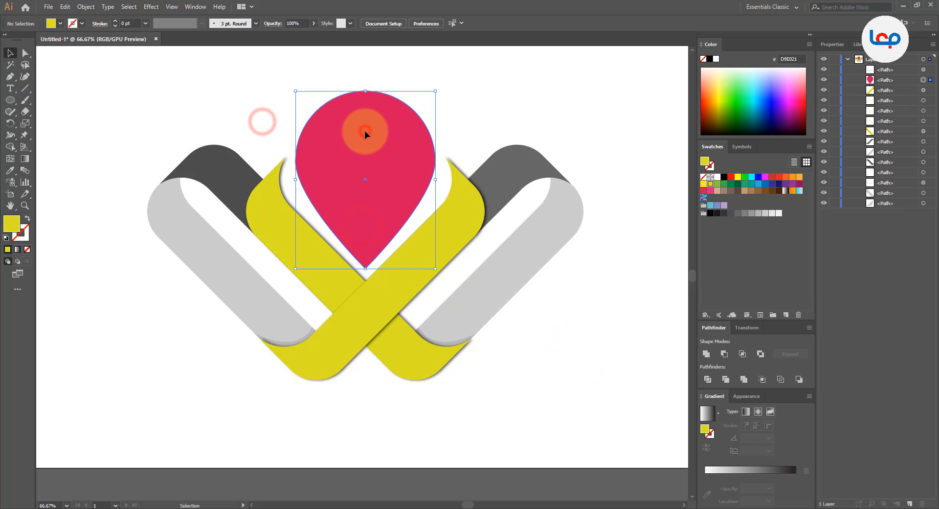
drag(434, 89, 411, 120)
click(454, 112)
click(386, 143)
scroll(386, 142, down, 1)
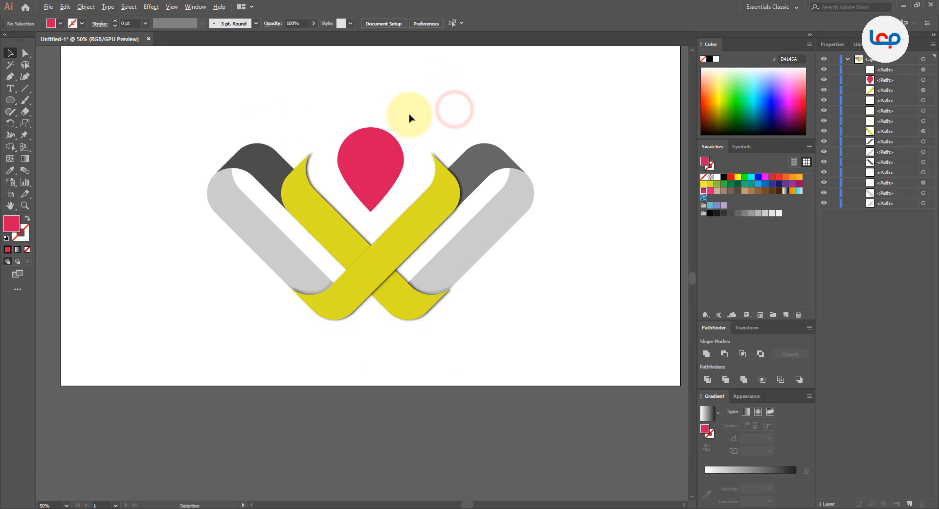
drag(376, 145, 374, 162)
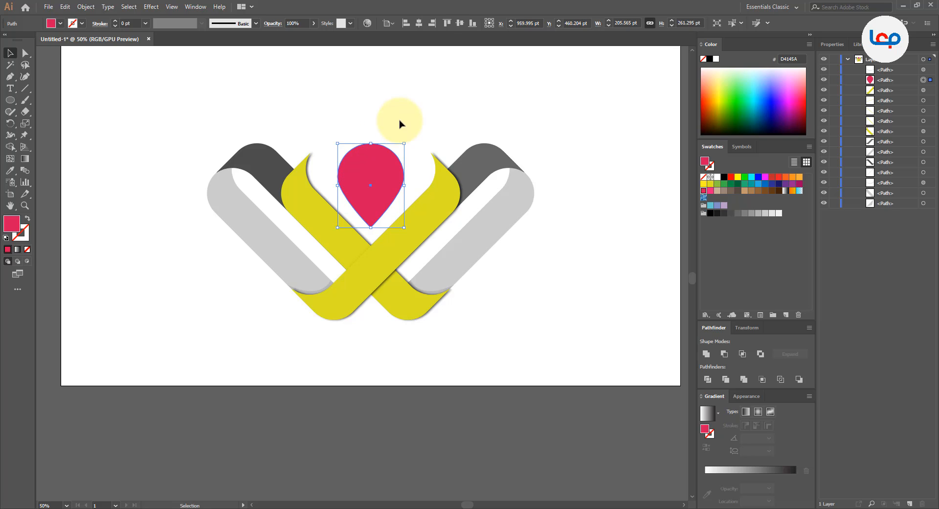
click(401, 117)
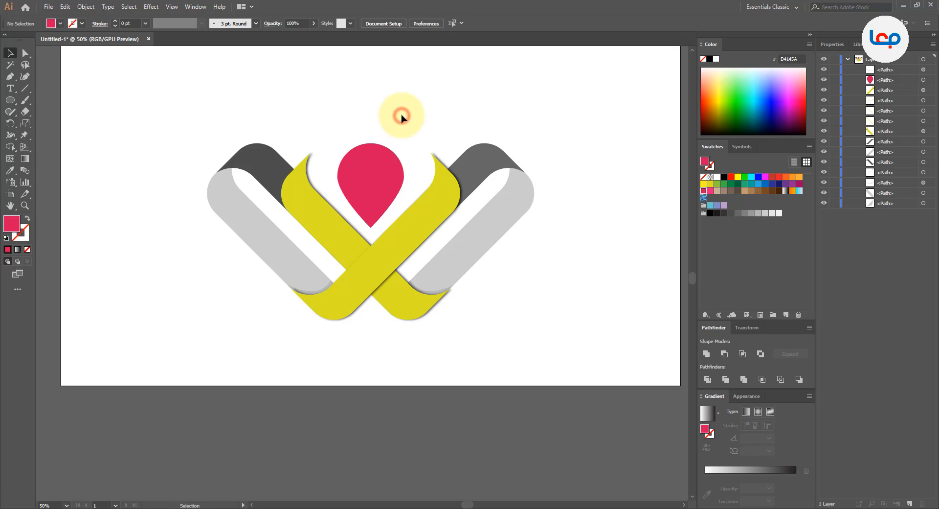
Step: Try yellow and crimson swatches on the drop and settle on a blue 29ABE2 fill
click(389, 158)
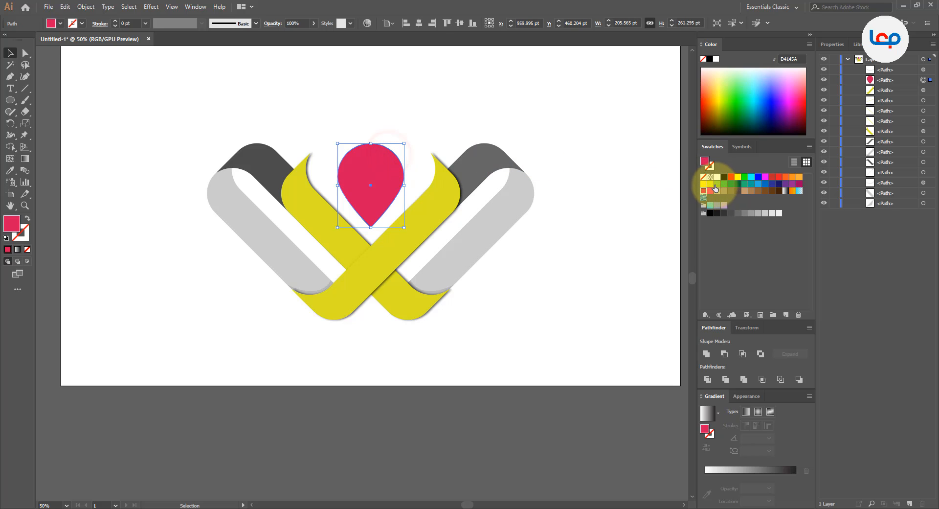
click(710, 184)
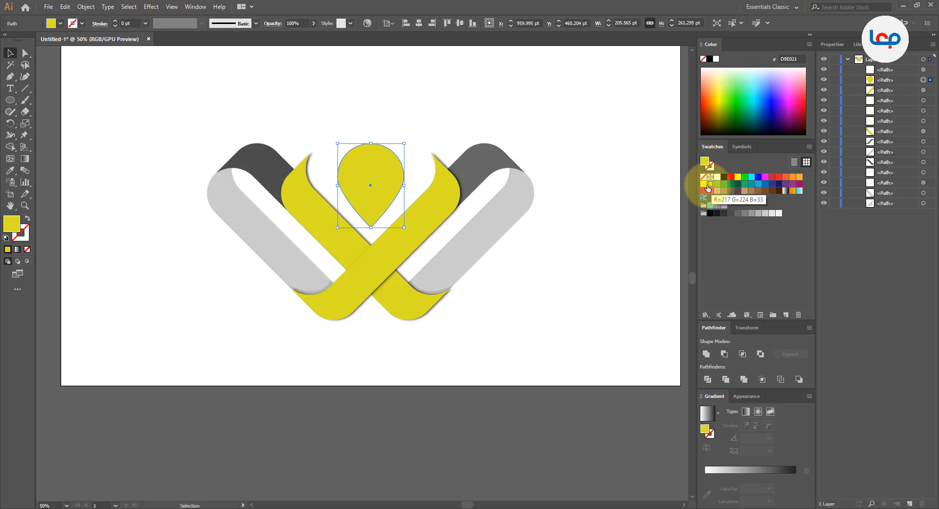
click(703, 183)
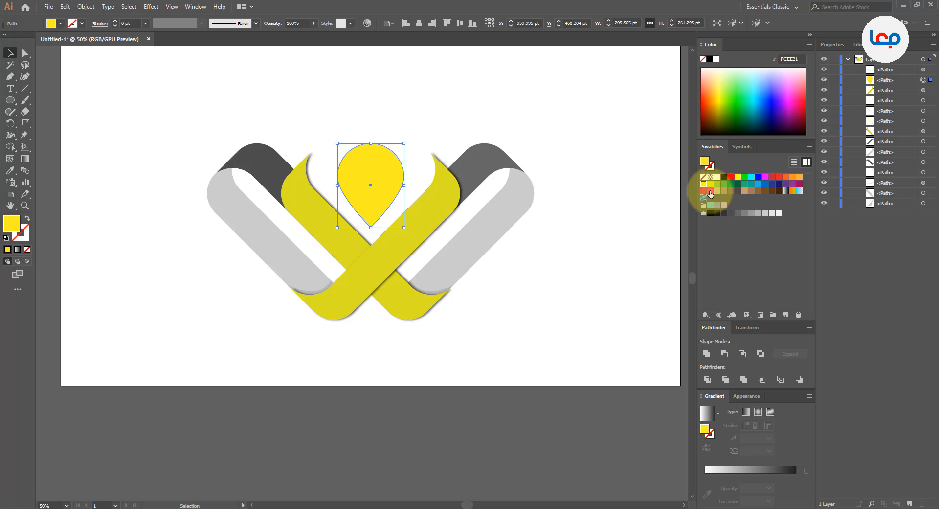
click(710, 191)
click(704, 191)
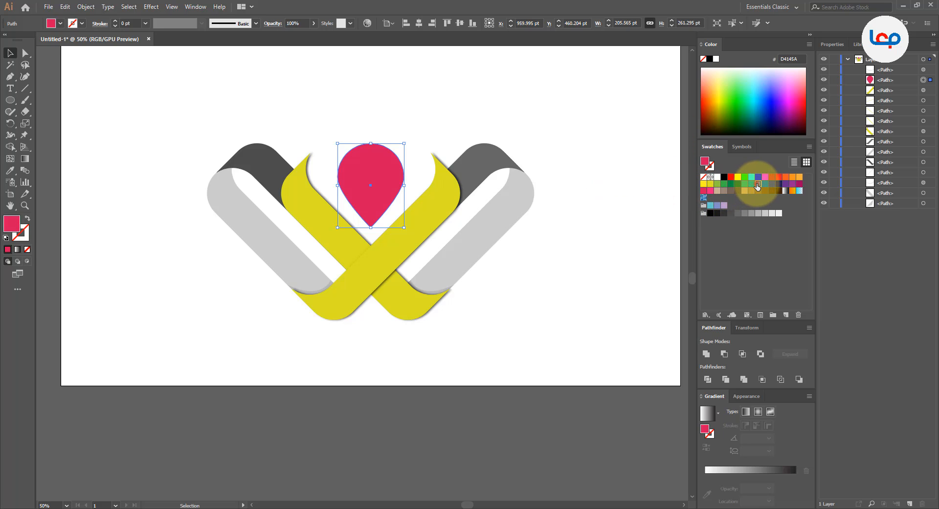
click(757, 184)
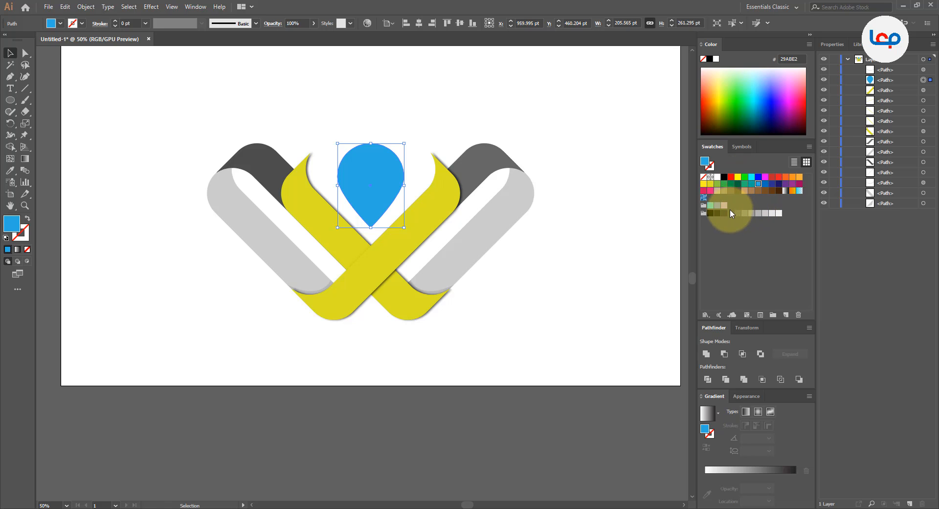
Step: Fill the central drop with dark grey 4D4D4D, match it to the left dark band with the Eyedropper, and clear the selection
click(724, 214)
click(731, 213)
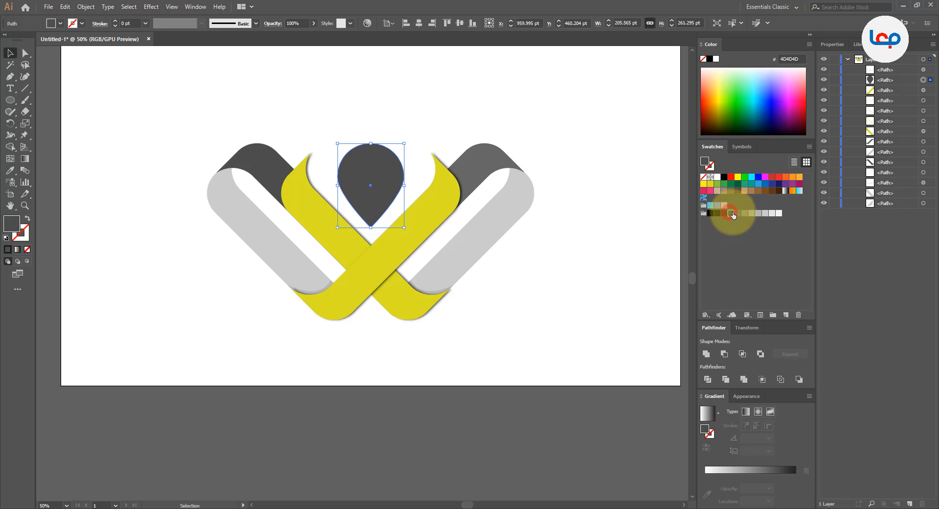
click(10, 170)
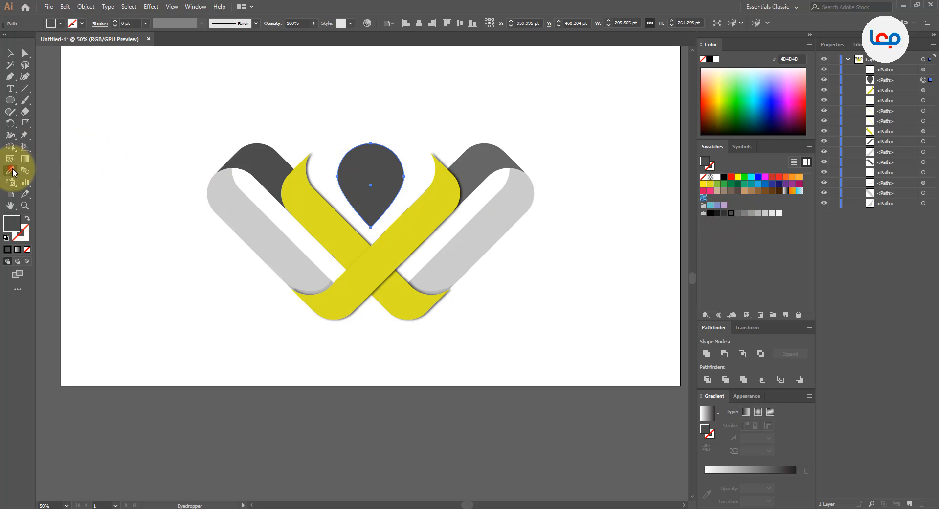
click(9, 52)
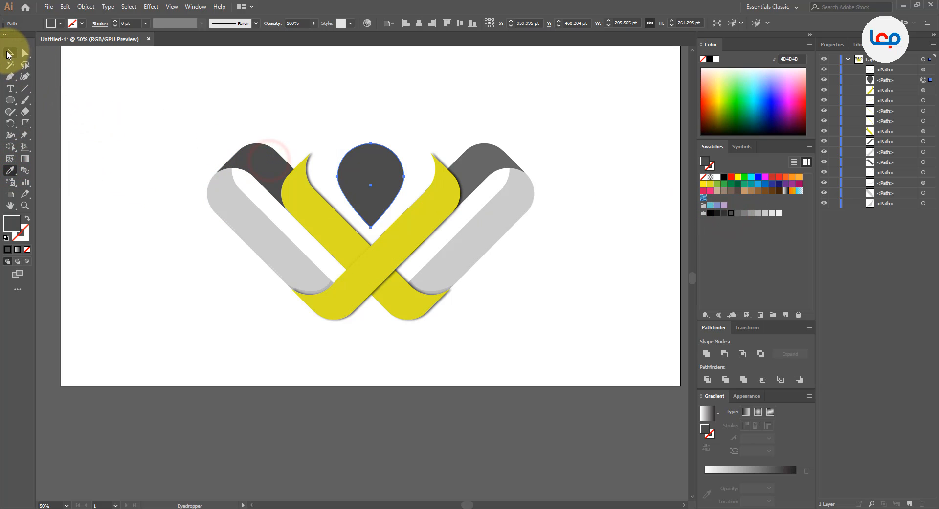
click(437, 131)
Step: Select all shapes of the W logo including the drop, group them into one object, and clear the selection
scroll(390, 210, down, 2)
scroll(396, 198, up, 2)
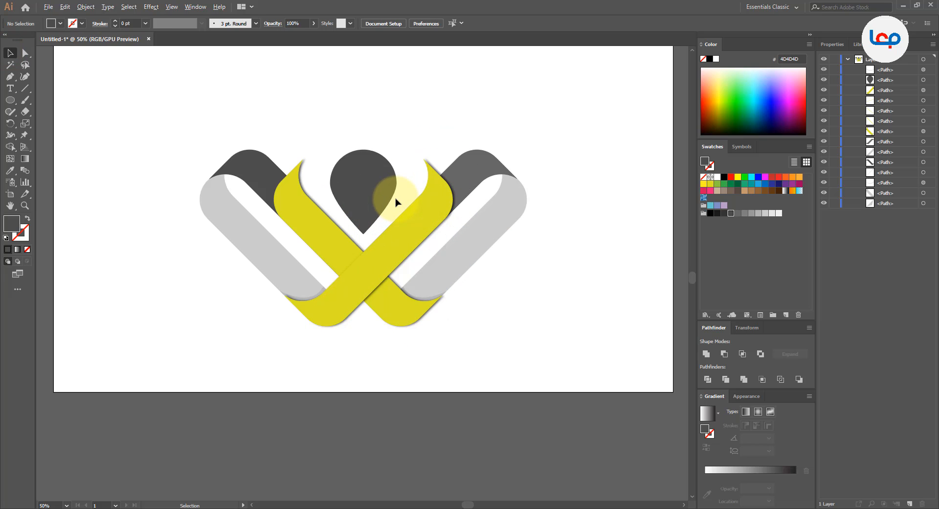
scroll(440, 126, down, 1)
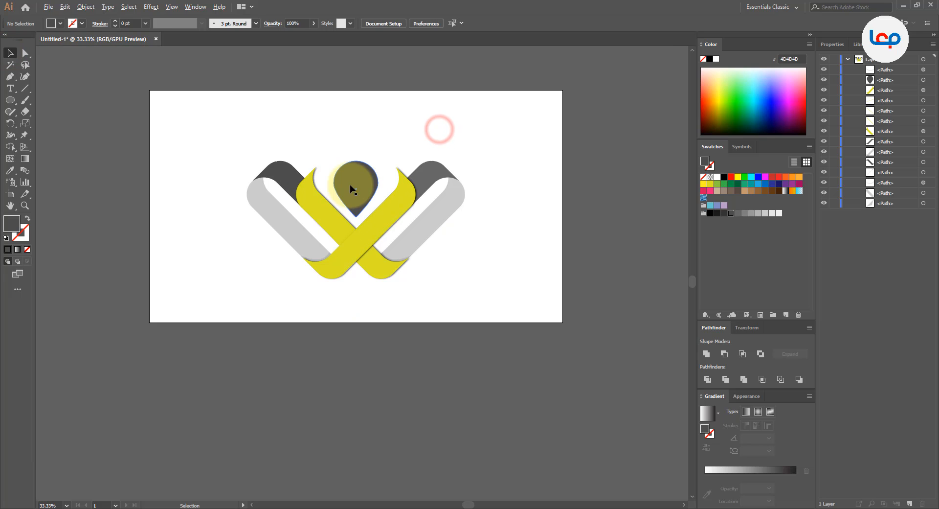
drag(399, 248, 391, 246)
right_click(370, 221)
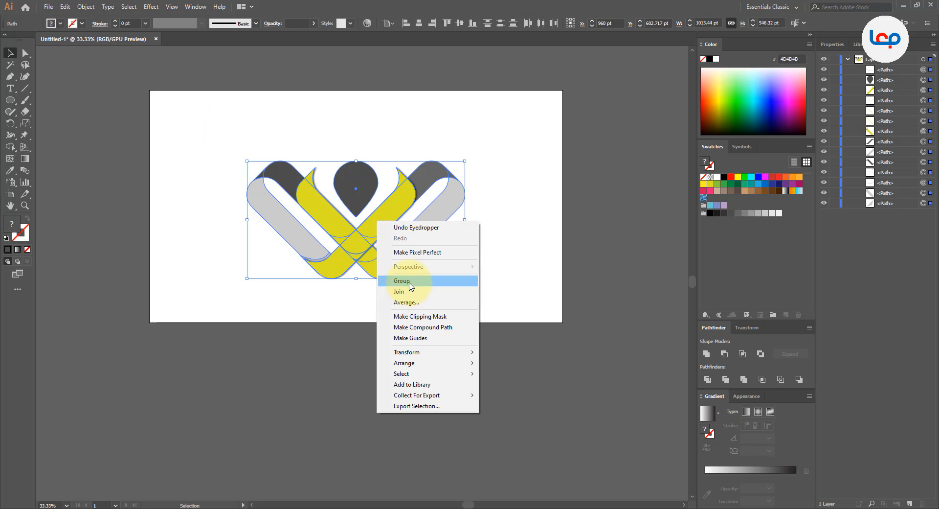
click(409, 282)
click(409, 114)
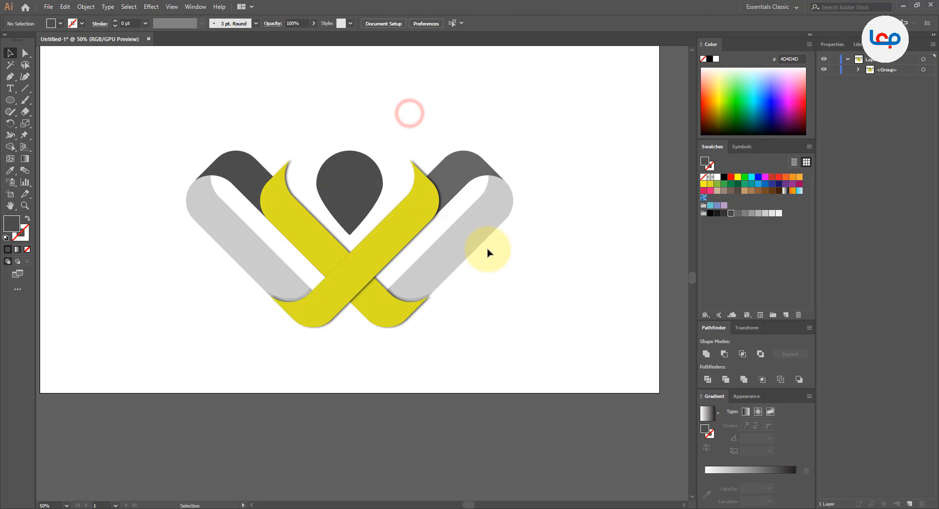
scroll(492, 248, up, 1)
scroll(425, 345, up, 1)
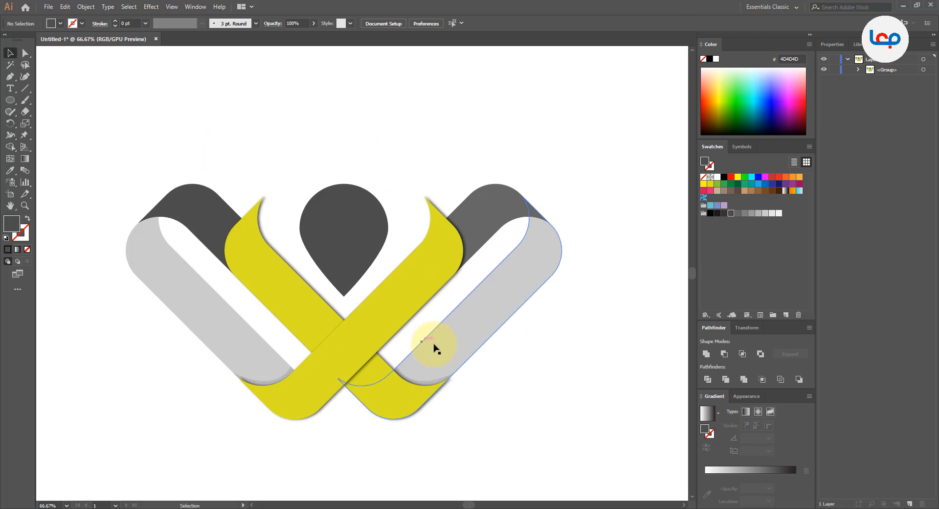
click(548, 332)
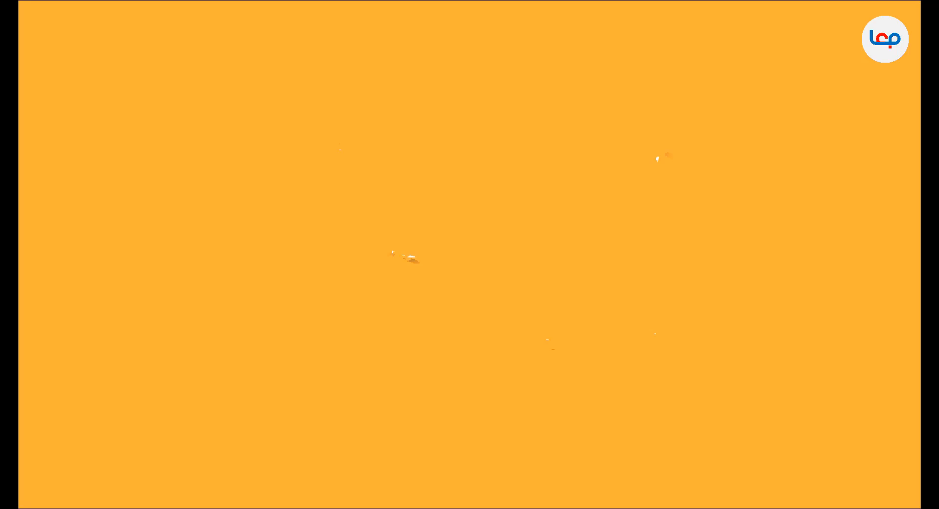